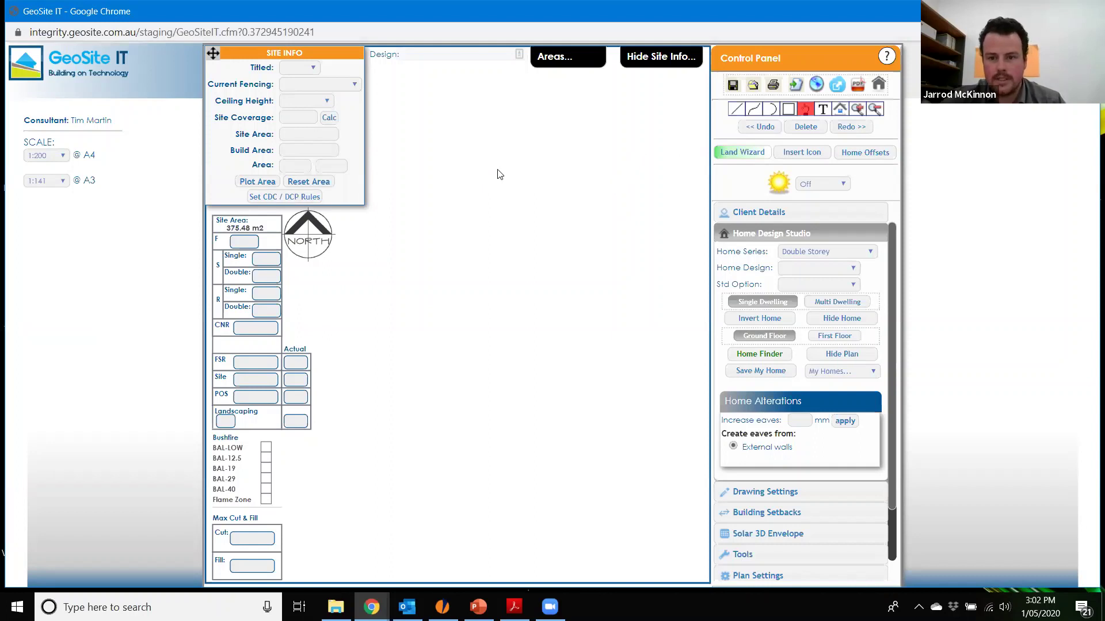
Start a new land parcel in the Land Wizard with a width of 15 m and a length of 30 m.
{"action": "left_click", "coordinate": [729, 159]}
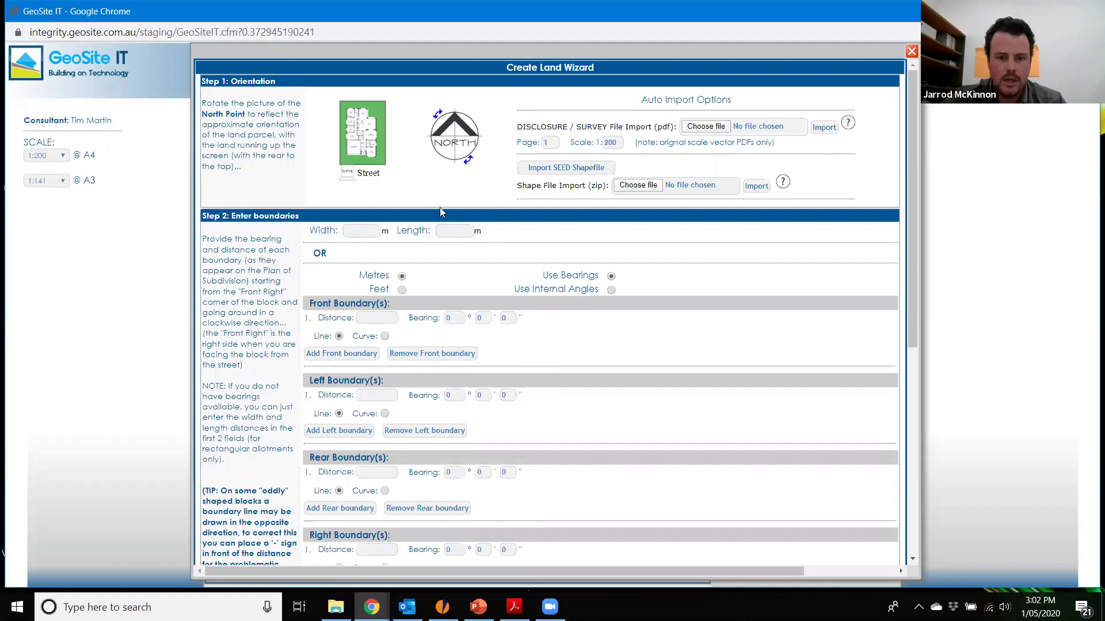
{"action": "left_click", "coordinate": [352, 231]}
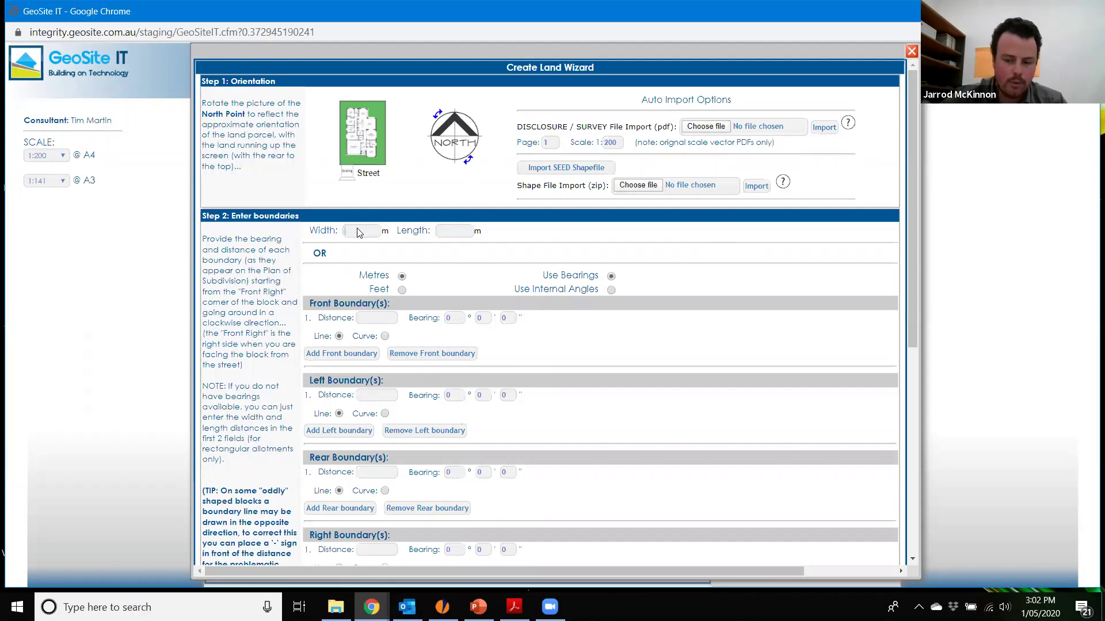
{"action": "type", "text": "1"}
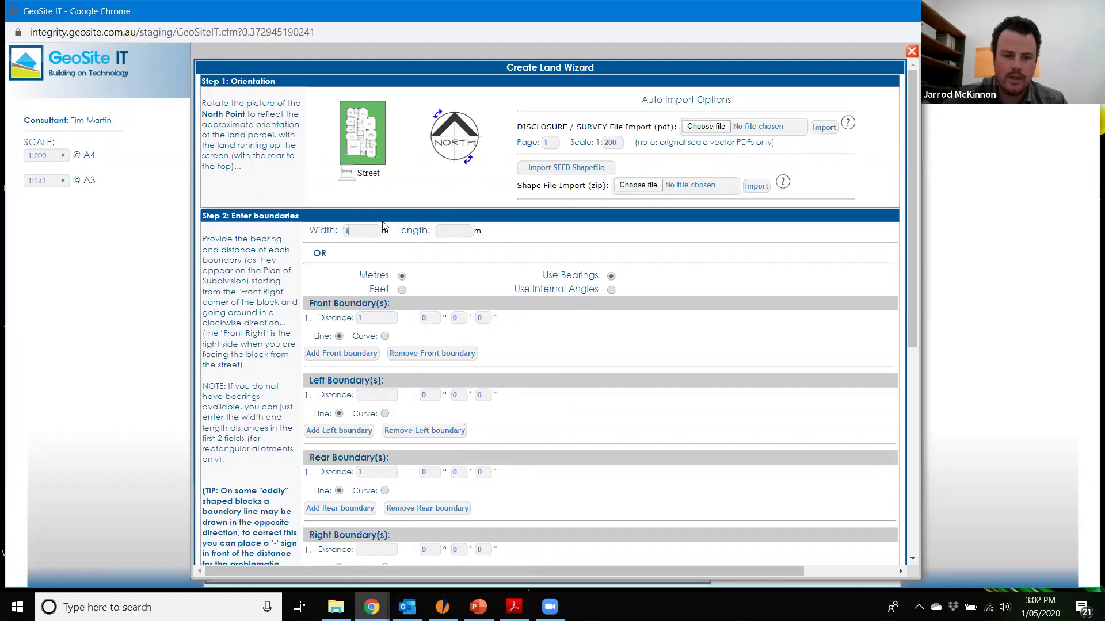
{"action": "type", "text": "530"}
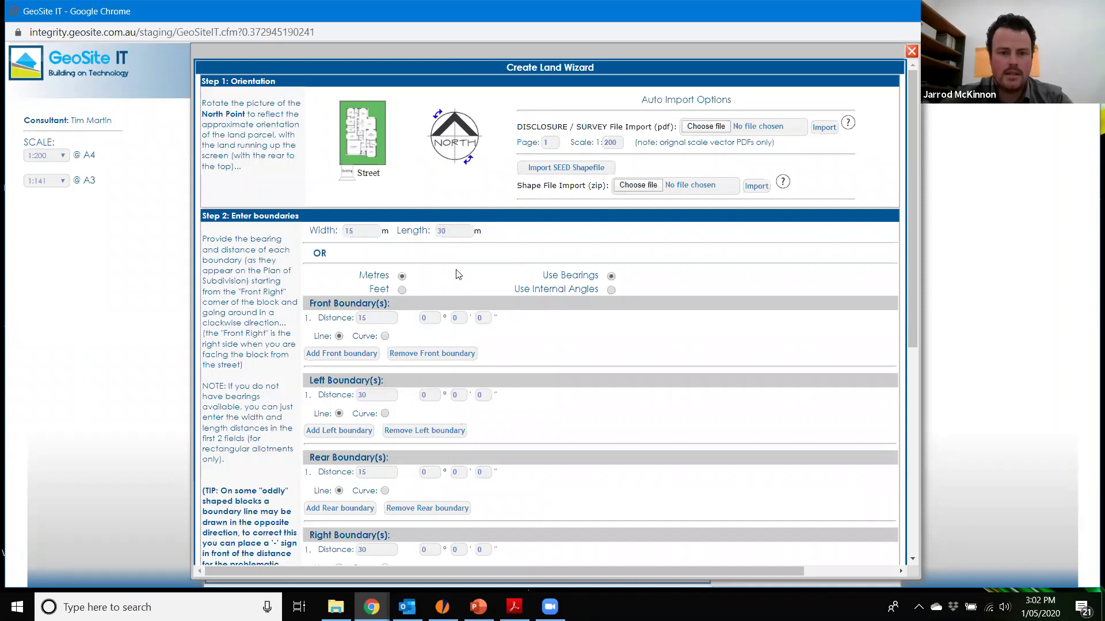
Set the single storey setbacks to 4.5 m front, 0.9 m left, 3 m rear and 0.9 m right.
{"action": "scroll", "coordinate": [467, 277], "scroll_direction": "down", "scroll_amount": 1}
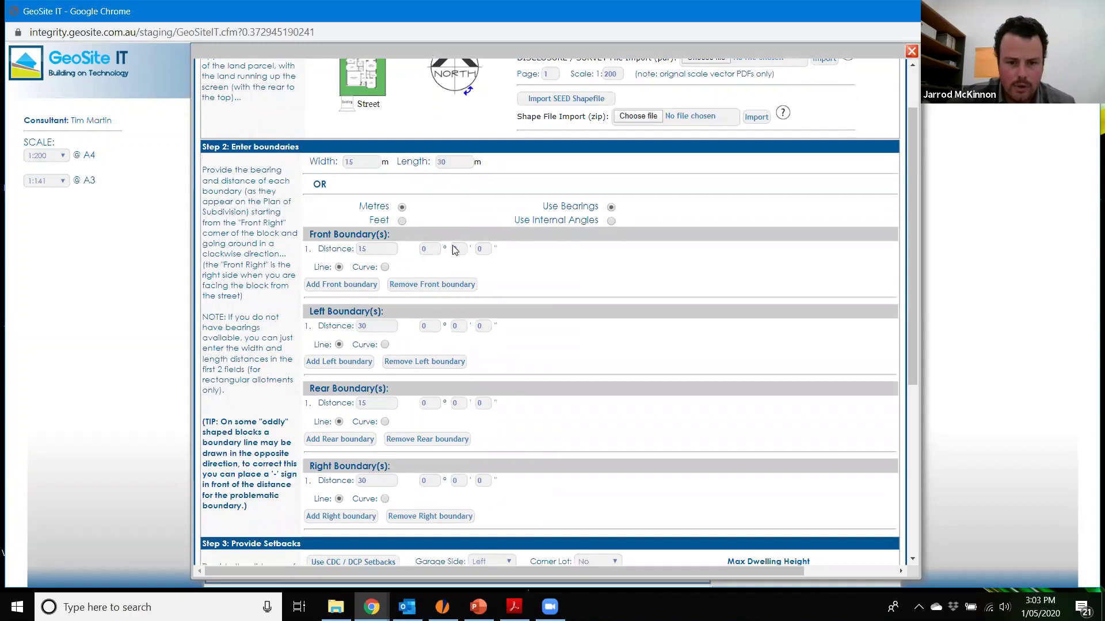
{"action": "scroll", "coordinate": [455, 253], "scroll_direction": "down", "scroll_amount": 2}
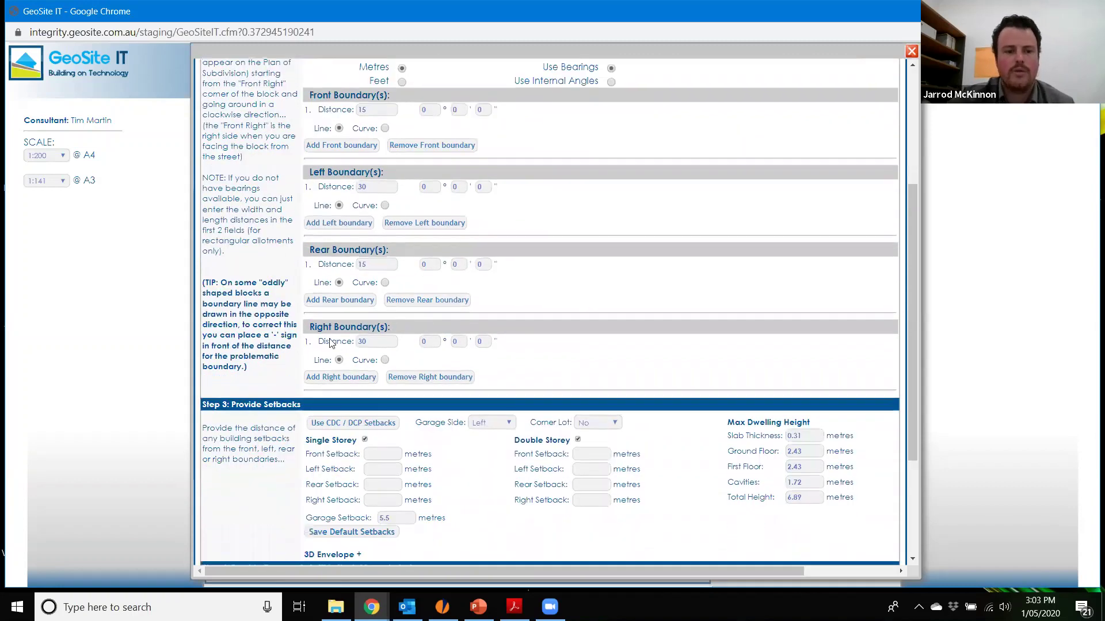
{"action": "scroll", "coordinate": [331, 342], "scroll_direction": "down", "scroll_amount": 1}
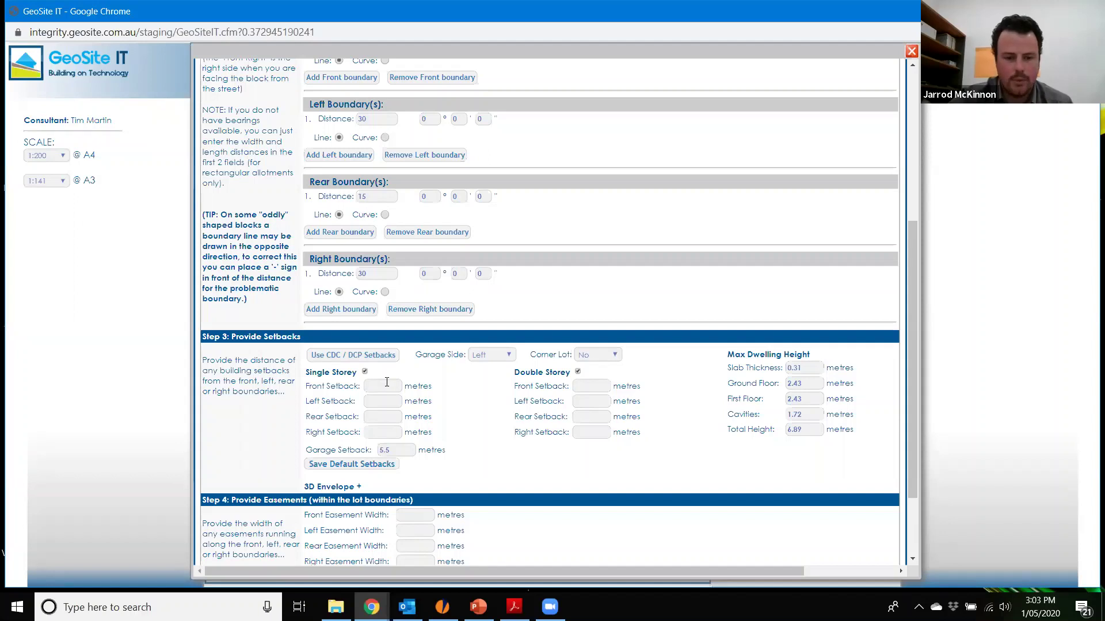
{"action": "type", "text": ".5"}
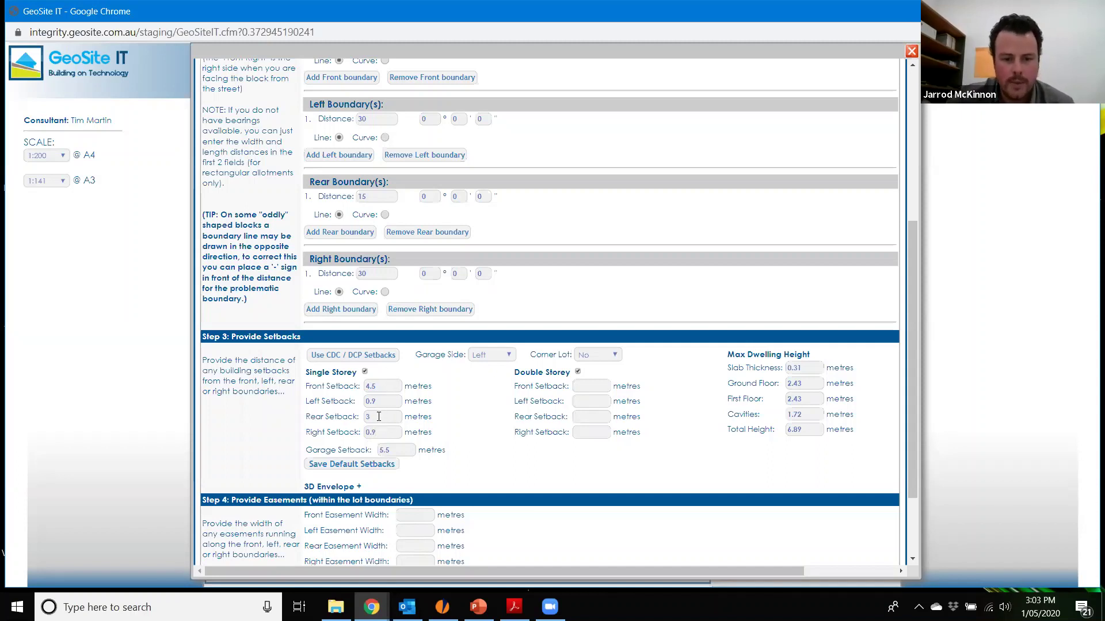
Create the allotment from the entered boundaries and setbacks, accepting that the drawing area is cleared.
{"action": "scroll", "coordinate": [408, 426], "scroll_direction": "down", "scroll_amount": 2}
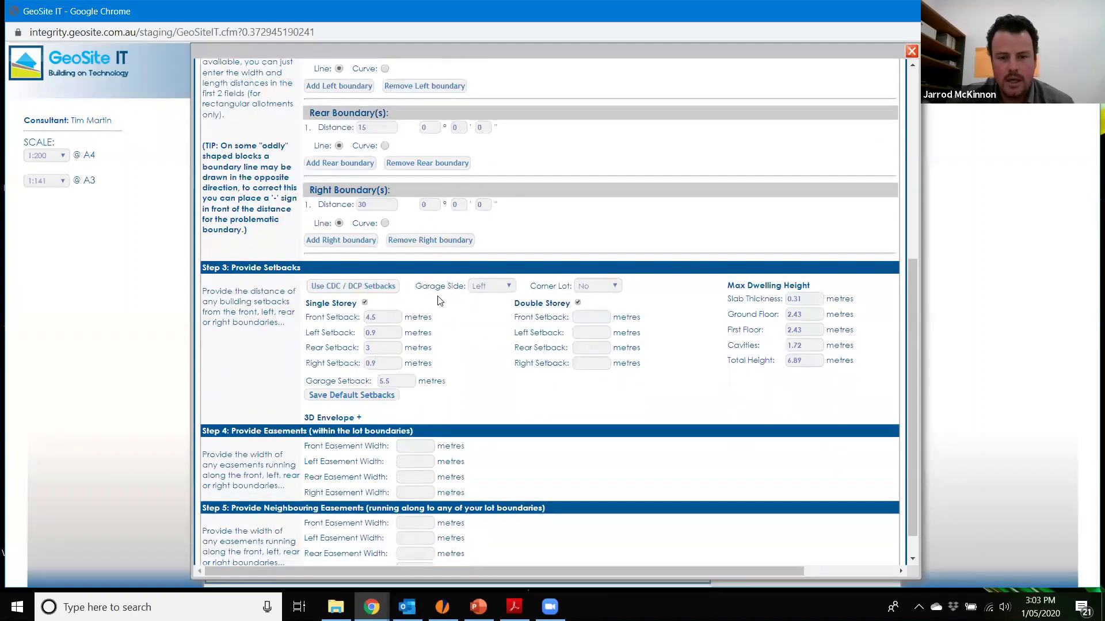
{"action": "left_click", "coordinate": [536, 554]}
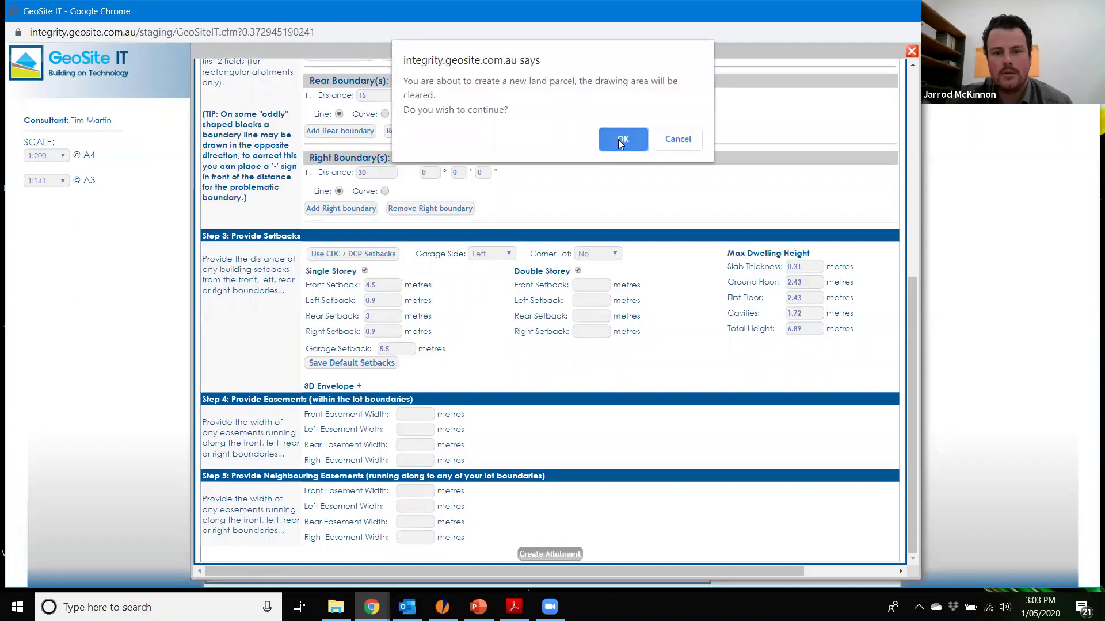
{"action": "left_click", "coordinate": [619, 138]}
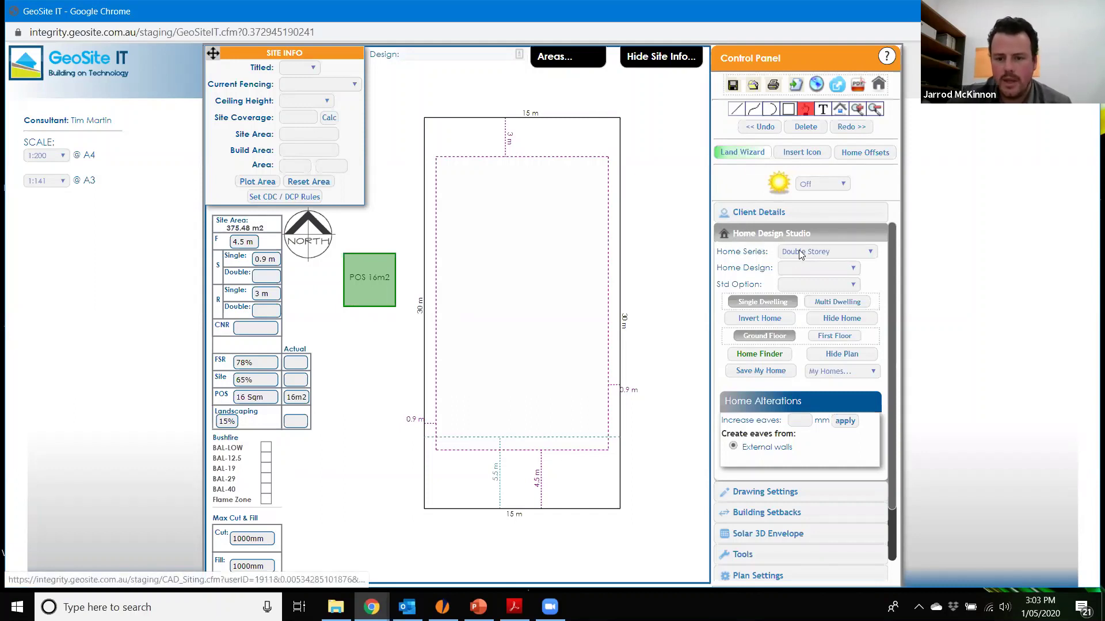
Place the Avalon 230 F1 design from the Single Storey home series on the lot.
{"action": "left_click", "coordinate": [853, 252]}
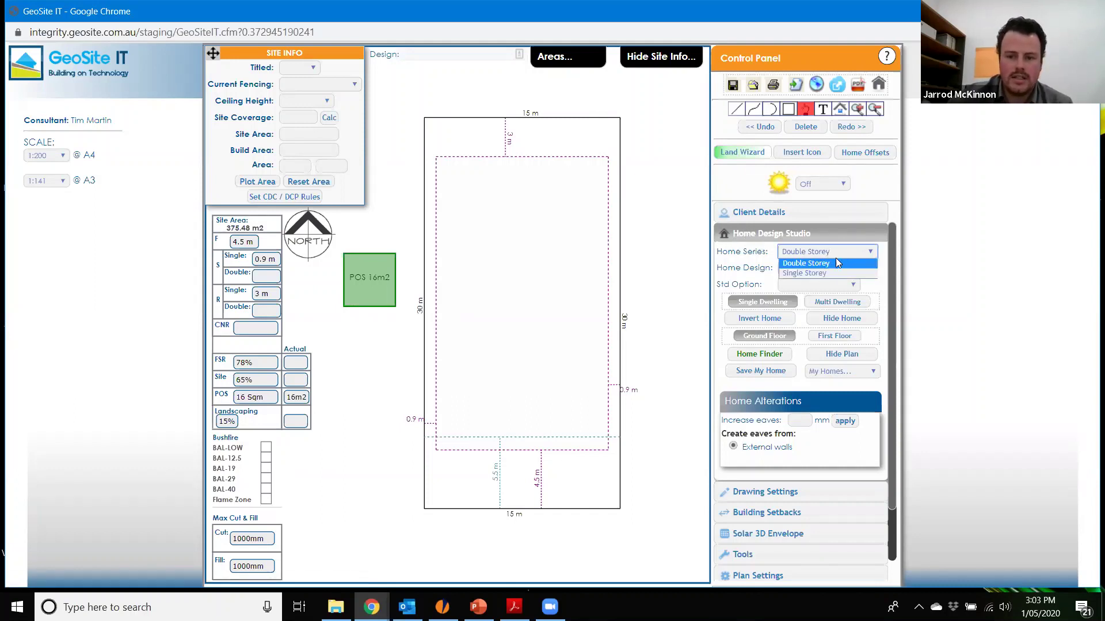
{"action": "left_click", "coordinate": [810, 274]}
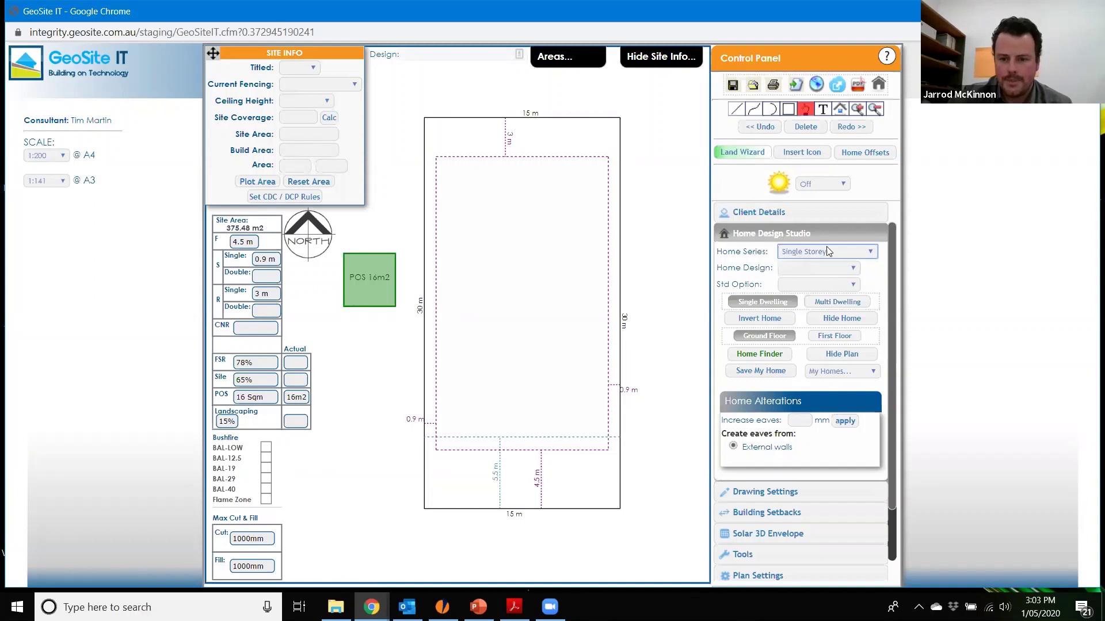
{"action": "left_click", "coordinate": [853, 269]}
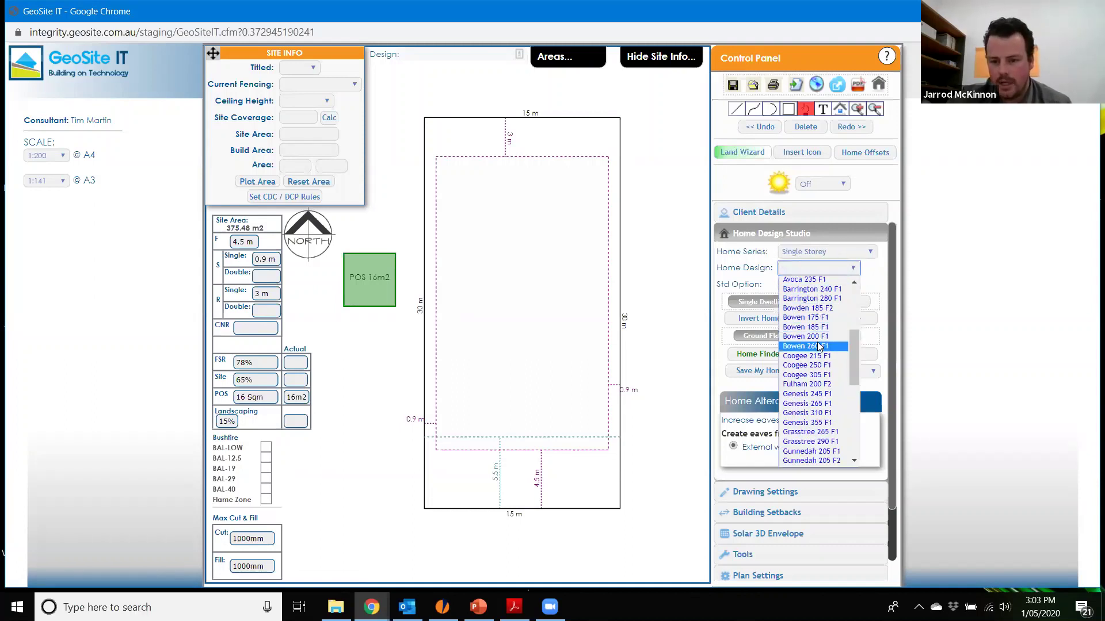
{"action": "left_click_drag", "start_coordinate": [855, 343], "coordinate": [854, 319]}
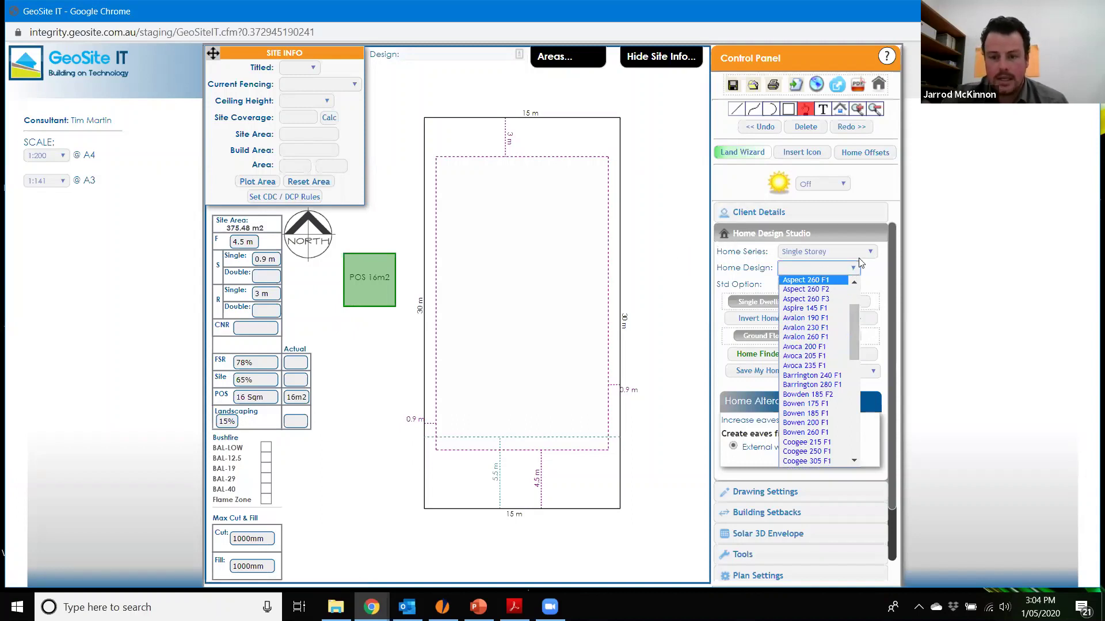
{"action": "left_click", "coordinate": [814, 330]}
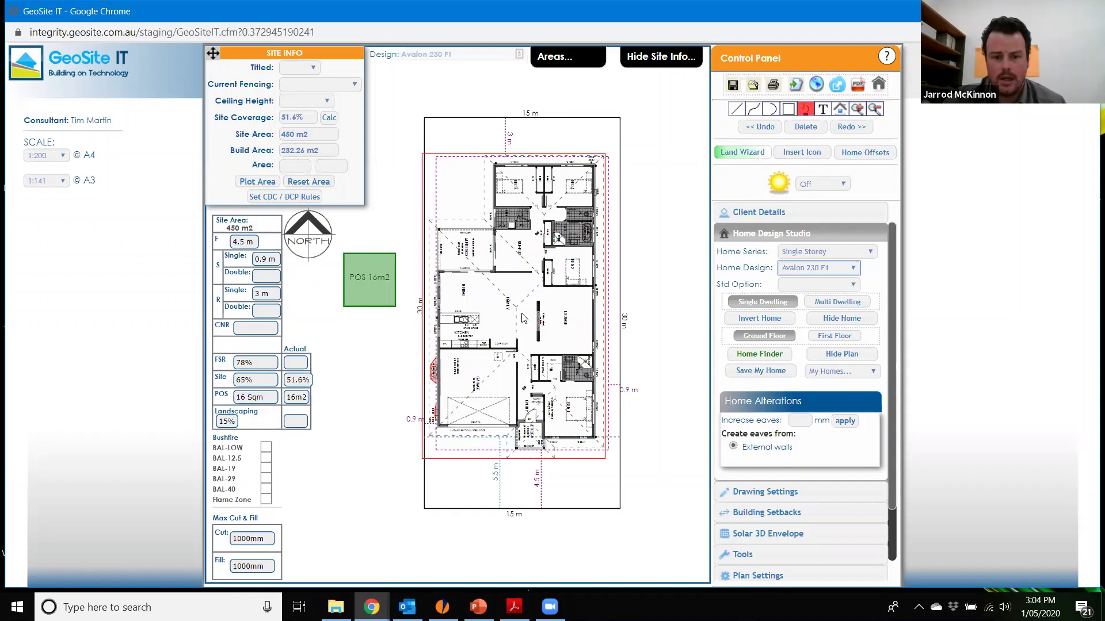
Move the home toward the street so the garage front sits on the 5.5 m garage setback line.
{"action": "left_click", "coordinate": [522, 311]}
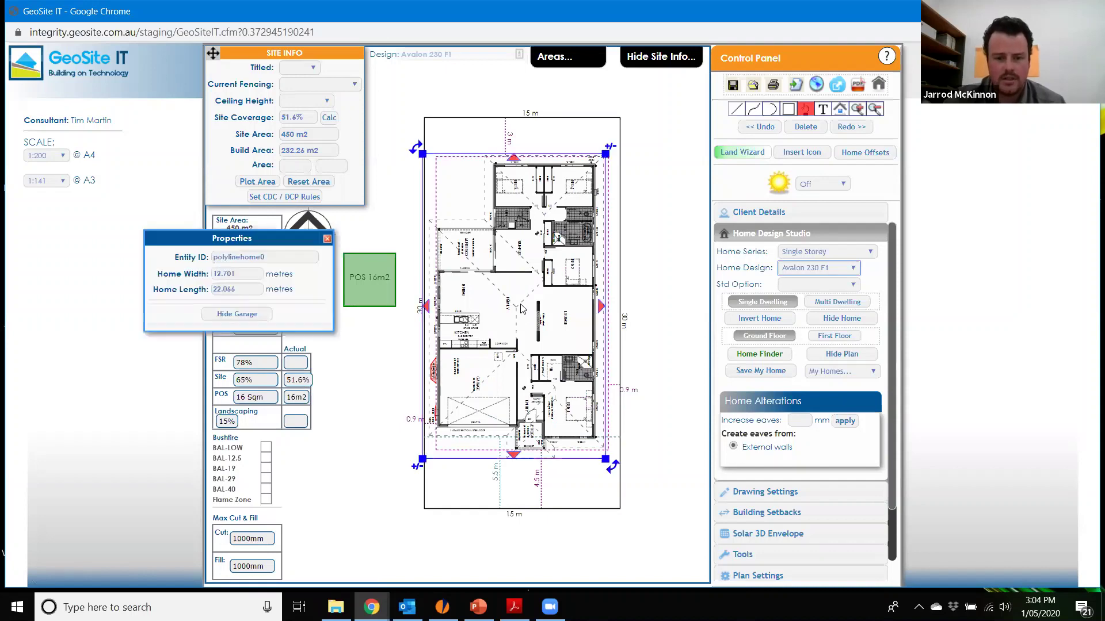
{"action": "left_click_drag", "start_coordinate": [522, 311], "coordinate": [526, 322]}
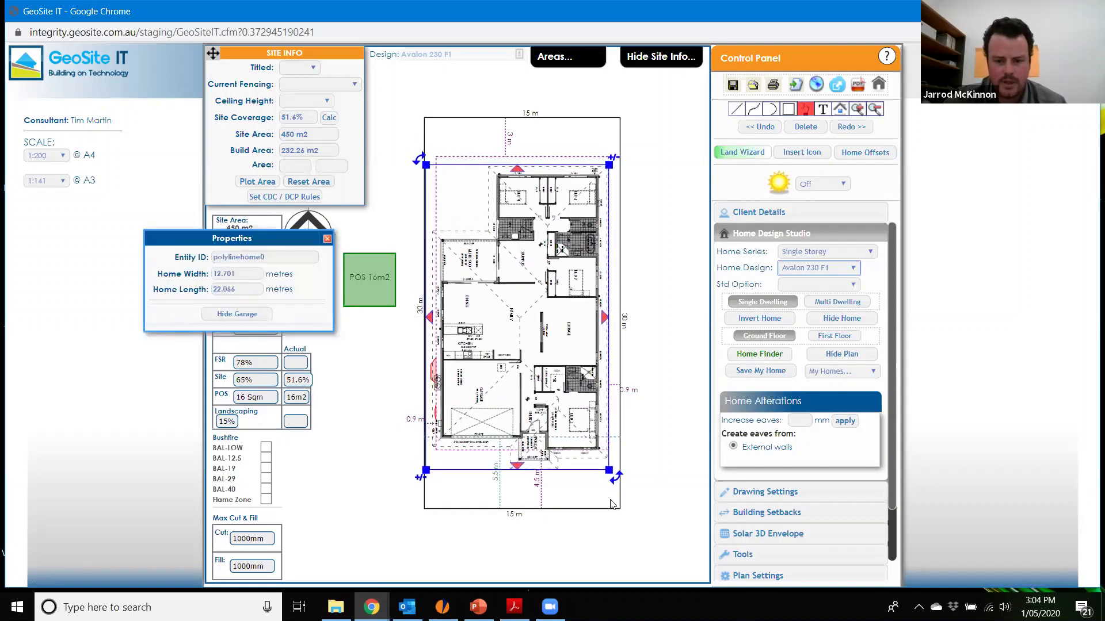
{"action": "left_click", "coordinate": [666, 482]}
Shift the home sideways so the garage's outer wall lines up with the 0.9 m left setback line.
{"action": "scroll", "coordinate": [544, 467], "scroll_direction": "up", "scroll_amount": 3}
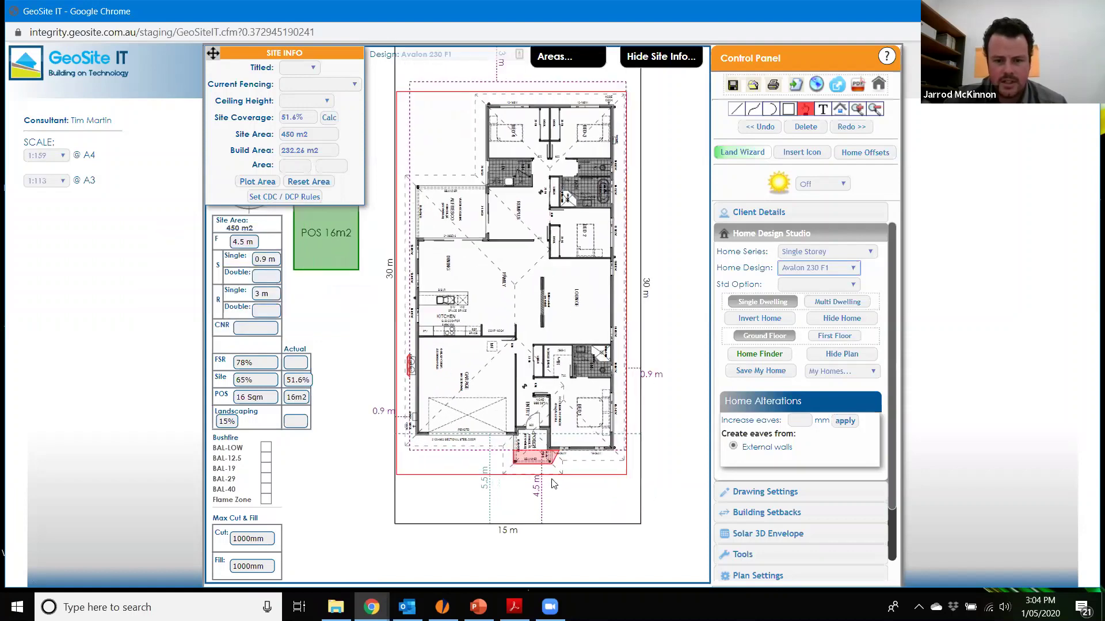
{"action": "scroll", "coordinate": [541, 468], "scroll_direction": "up", "scroll_amount": 1}
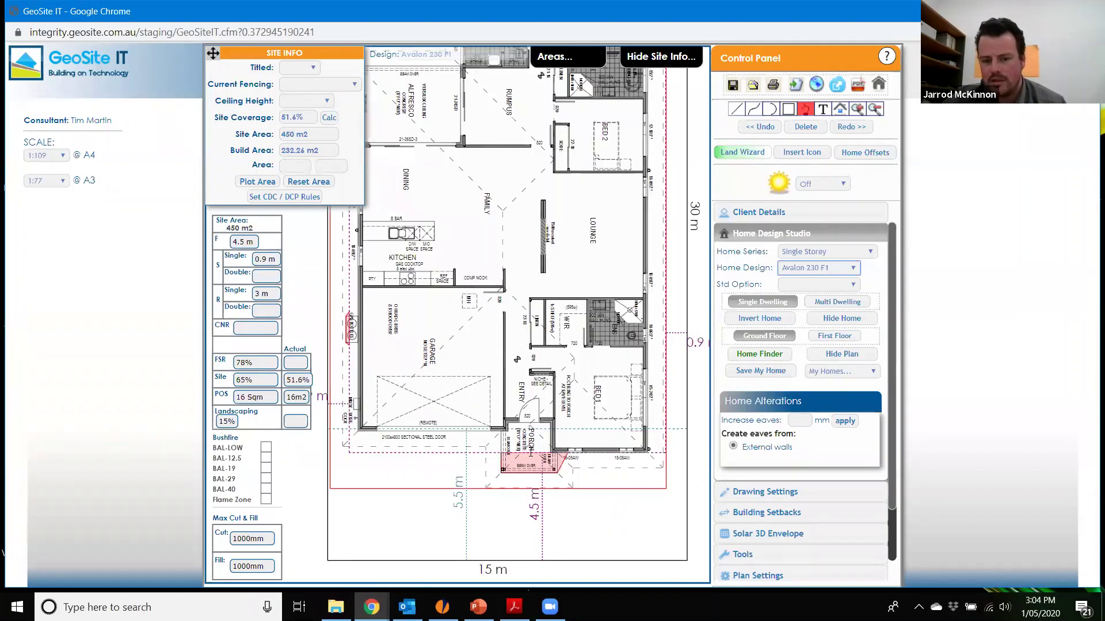
{"action": "scroll", "coordinate": [566, 405], "scroll_direction": "down", "scroll_amount": 1}
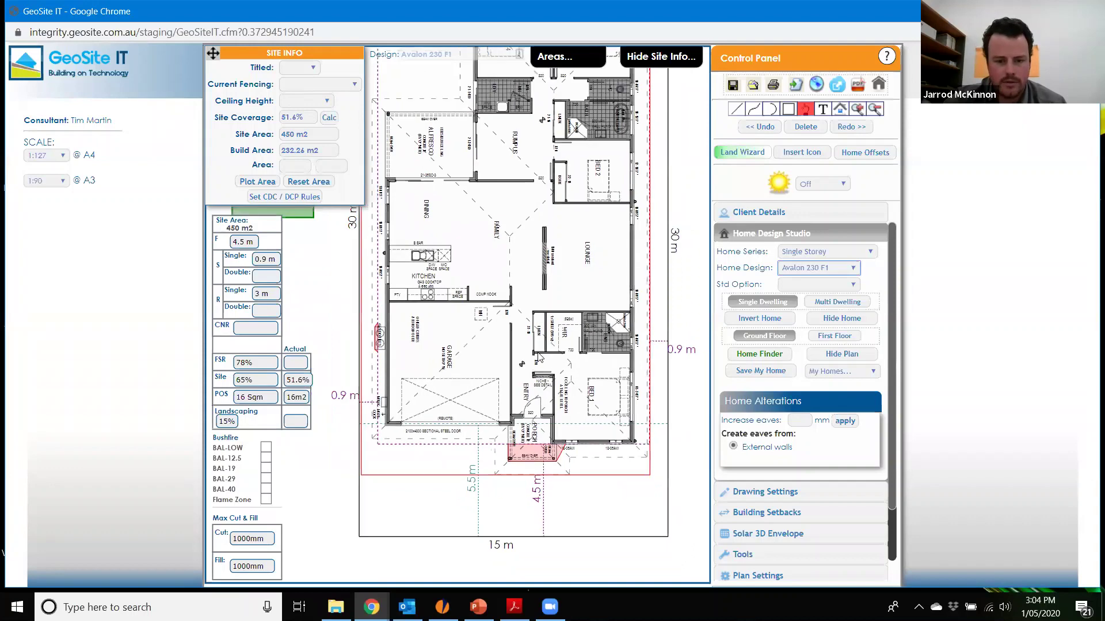
{"action": "left_click", "coordinate": [536, 354]}
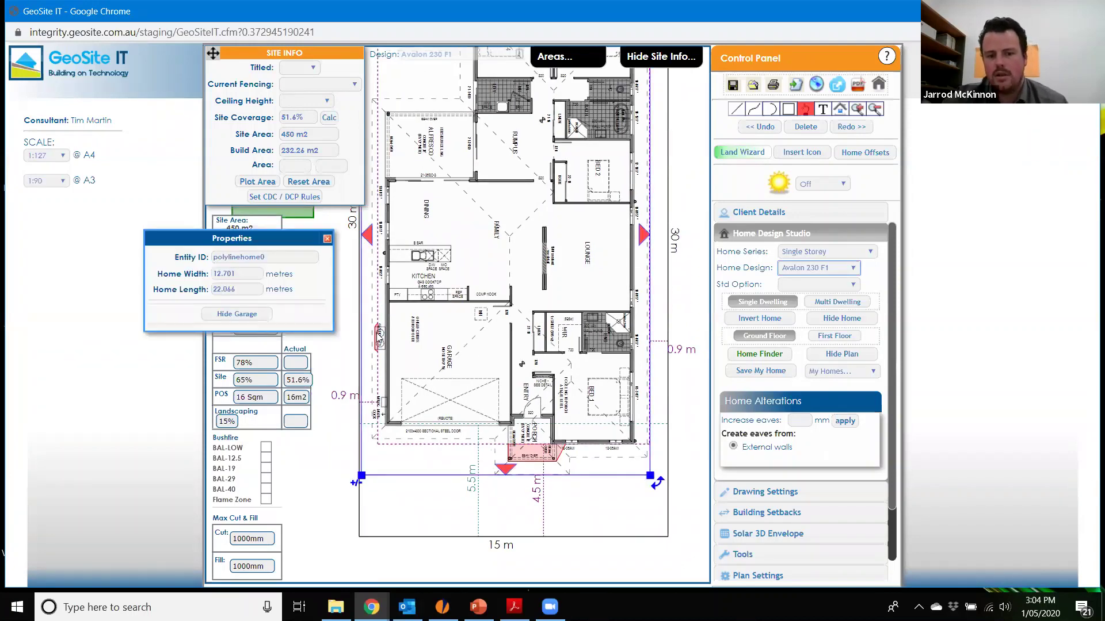
{"action": "left_click_drag", "start_coordinate": [473, 298], "coordinate": [466, 298]}
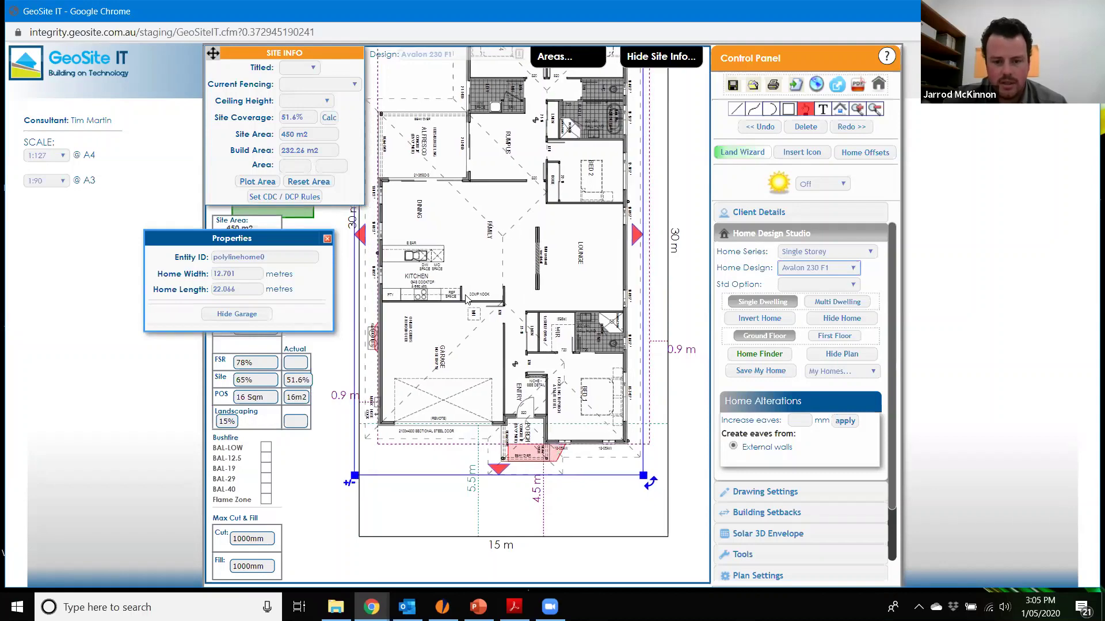
{"action": "left_click", "coordinate": [560, 567]}
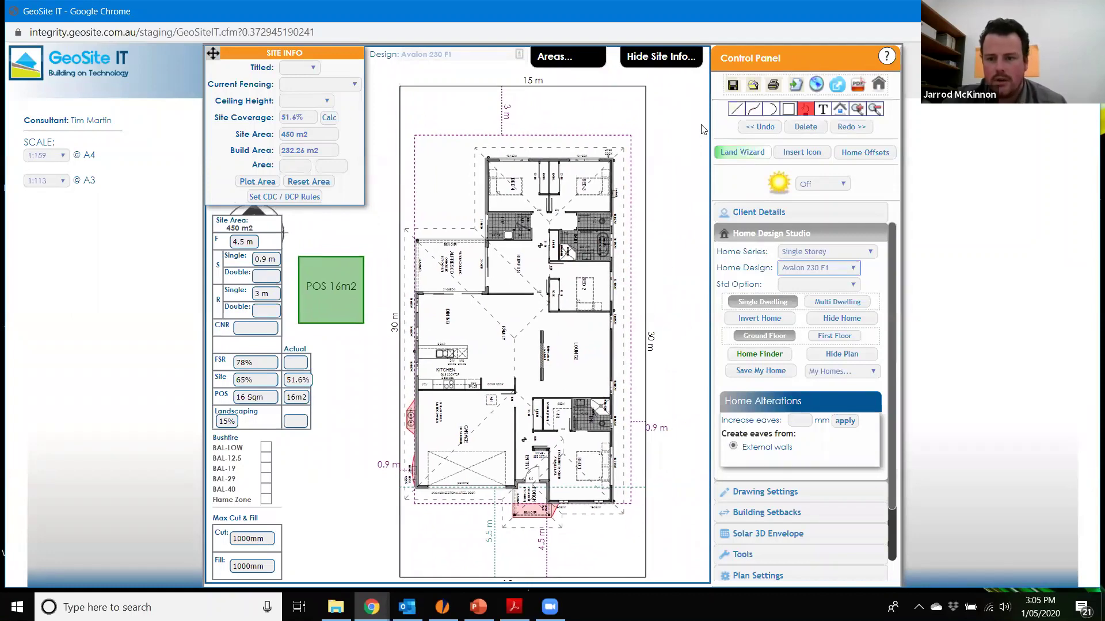
Draw a dotted line with distance annotation from the outer wall of Bed 2 to the right boundary, and return to select mode.
{"action": "left_click", "coordinate": [735, 109]}
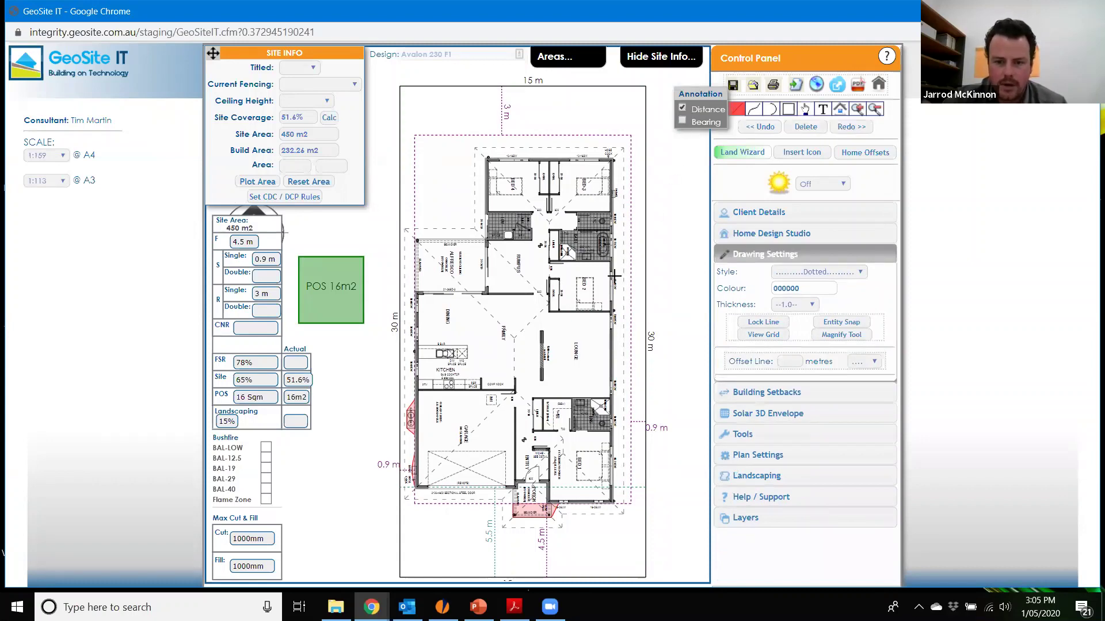
{"action": "scroll", "coordinate": [613, 275], "scroll_direction": "up", "scroll_amount": 3}
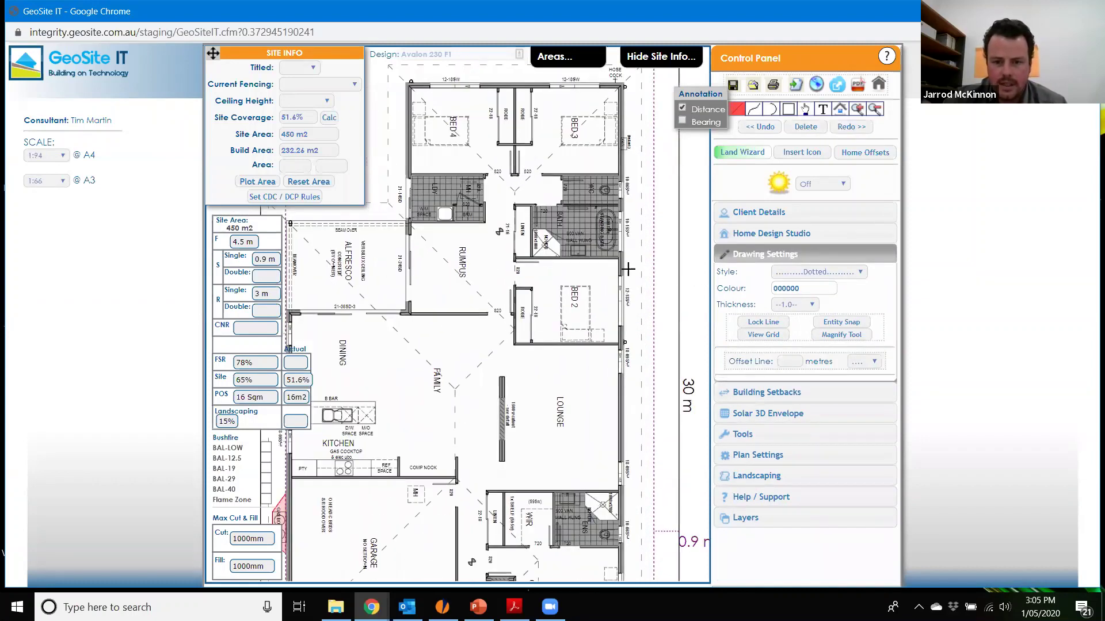
{"action": "left_click", "coordinate": [620, 271]}
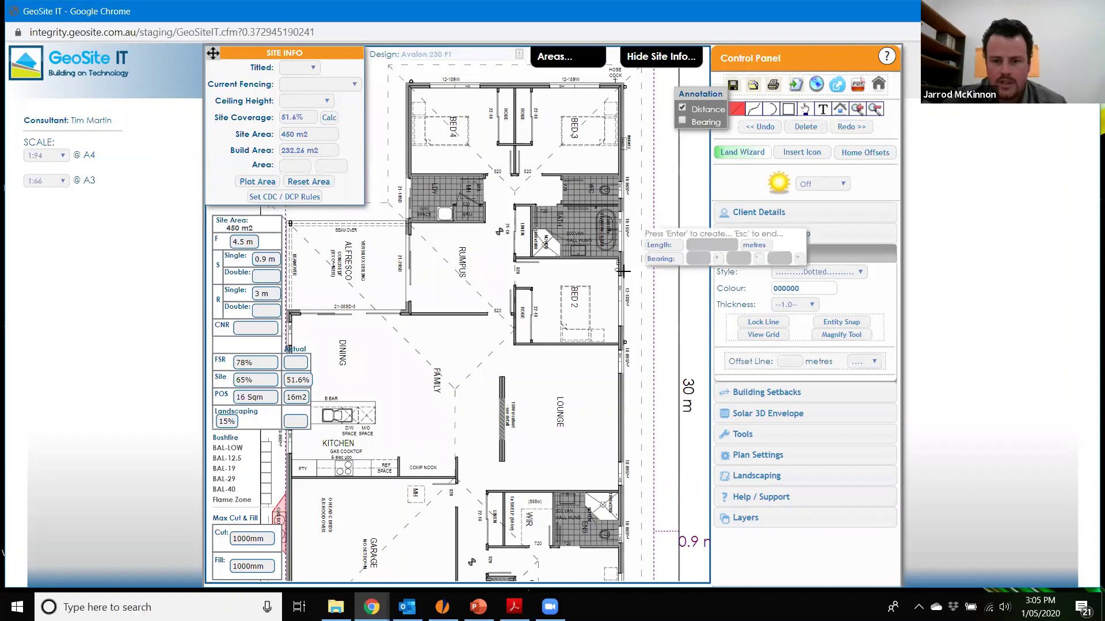
{"action": "left_click", "coordinate": [679, 271]}
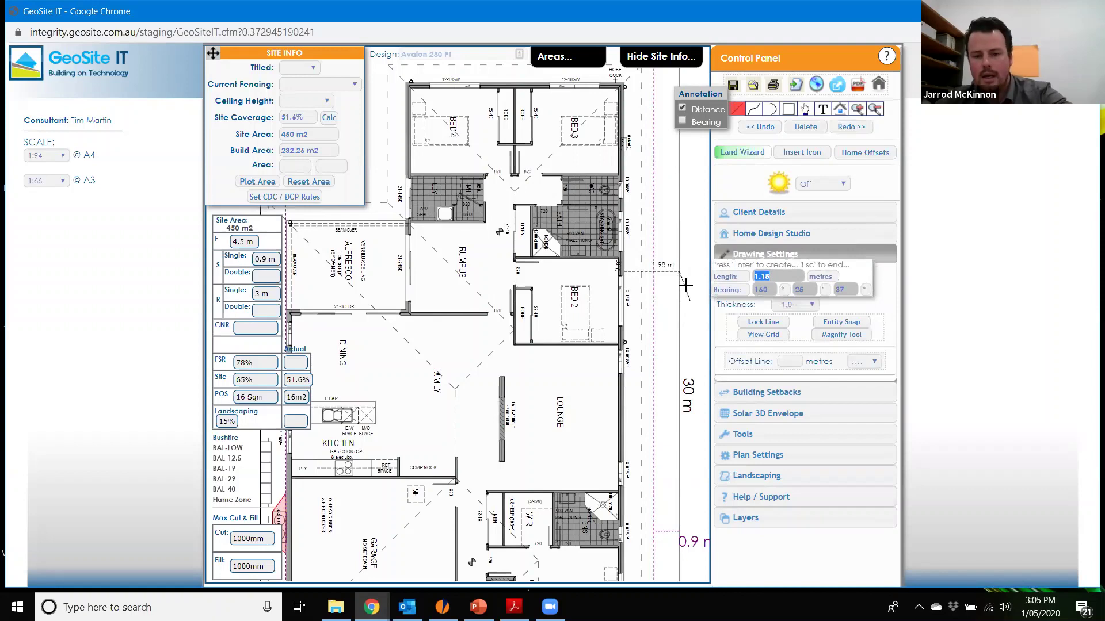
{"action": "key", "text": "Escape"}
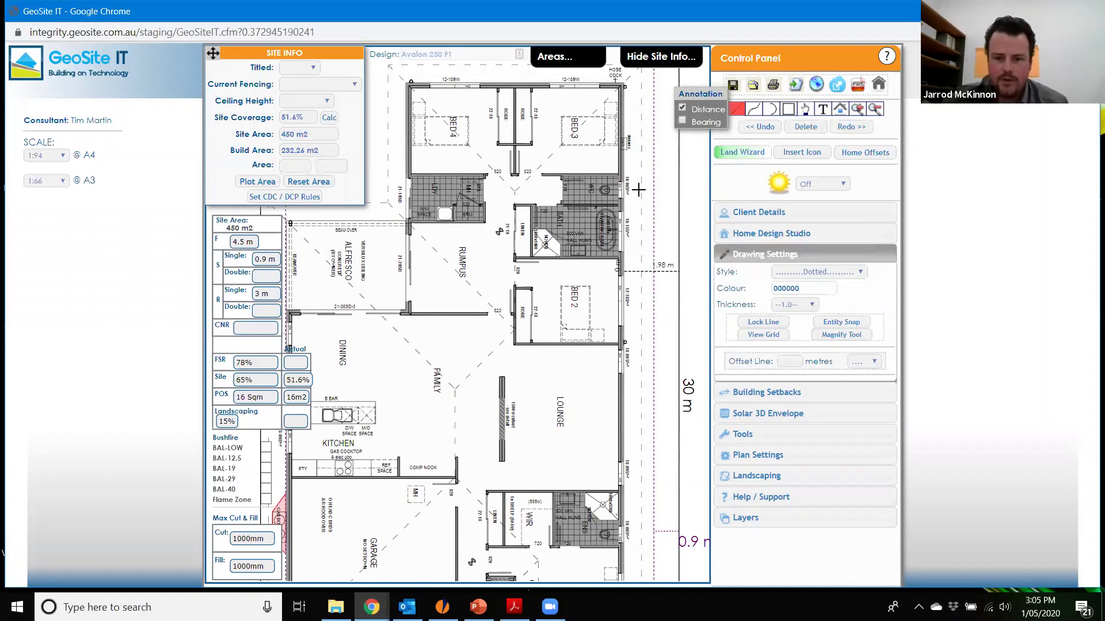
{"action": "scroll", "coordinate": [642, 196], "scroll_direction": "down", "scroll_amount": 3}
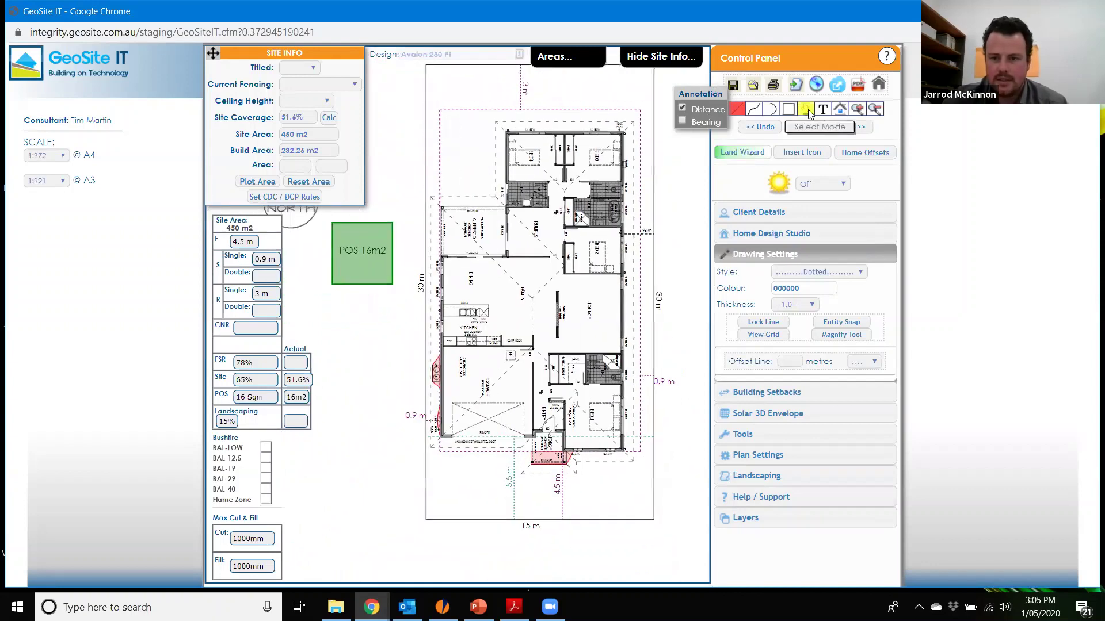
{"action": "left_click", "coordinate": [805, 109]}
Try moving the home across the left setback line to check the encroachment, and move it back against the line.
{"action": "left_click_drag", "start_coordinate": [695, 191], "coordinate": [690, 232]}
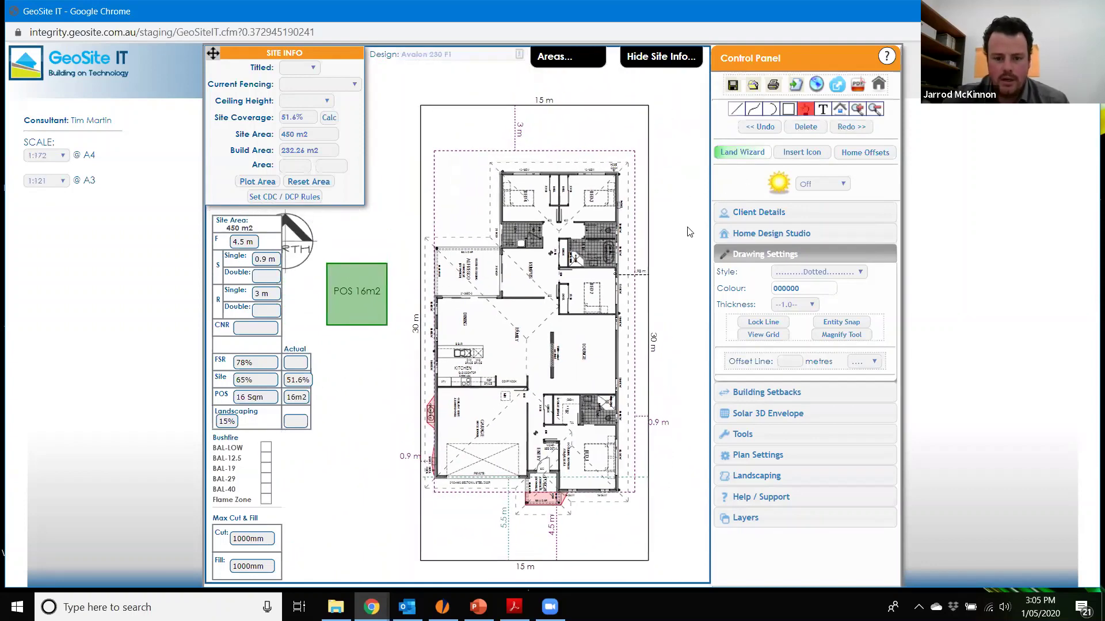
{"action": "scroll", "coordinate": [688, 230], "scroll_direction": "down", "scroll_amount": 1}
{"action": "scroll", "coordinate": [686, 223], "scroll_direction": "down", "scroll_amount": 2}
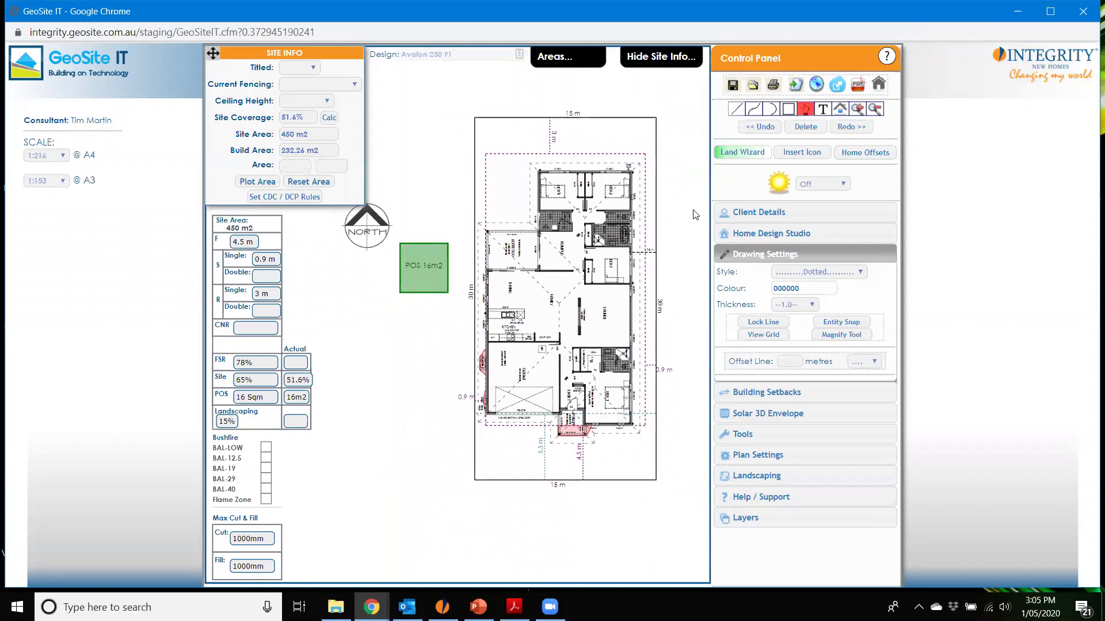
{"action": "left_click", "coordinate": [622, 248]}
{"action": "left_click", "coordinate": [604, 263]}
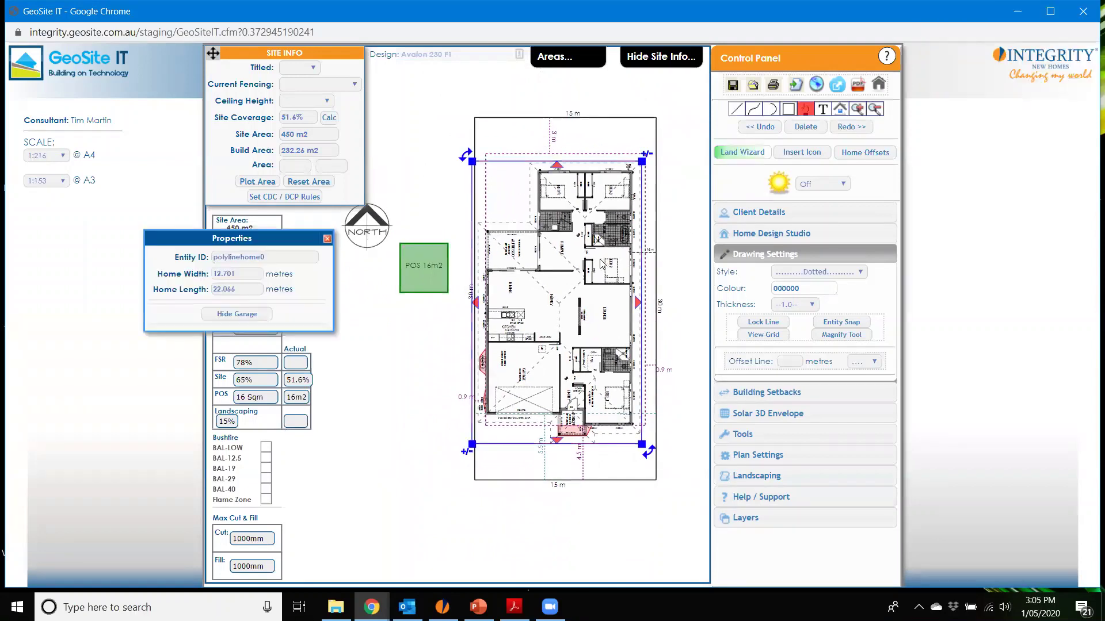
{"action": "left_click", "coordinate": [391, 454]}
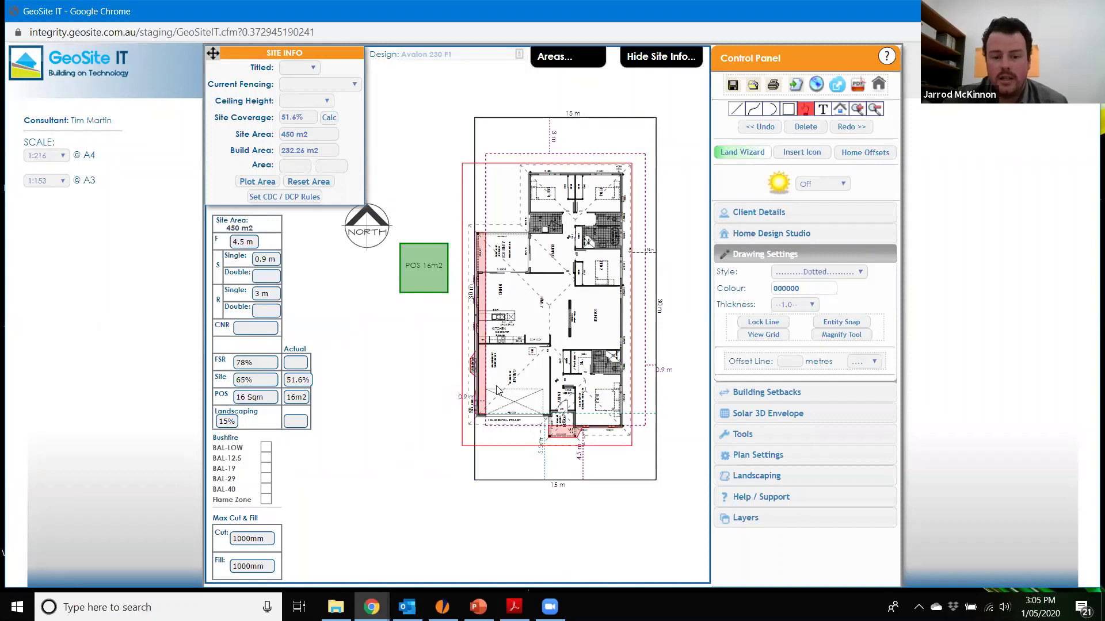
{"action": "left_click", "coordinate": [538, 291]}
{"action": "left_click_drag", "start_coordinate": [552, 292], "coordinate": [563, 292]}
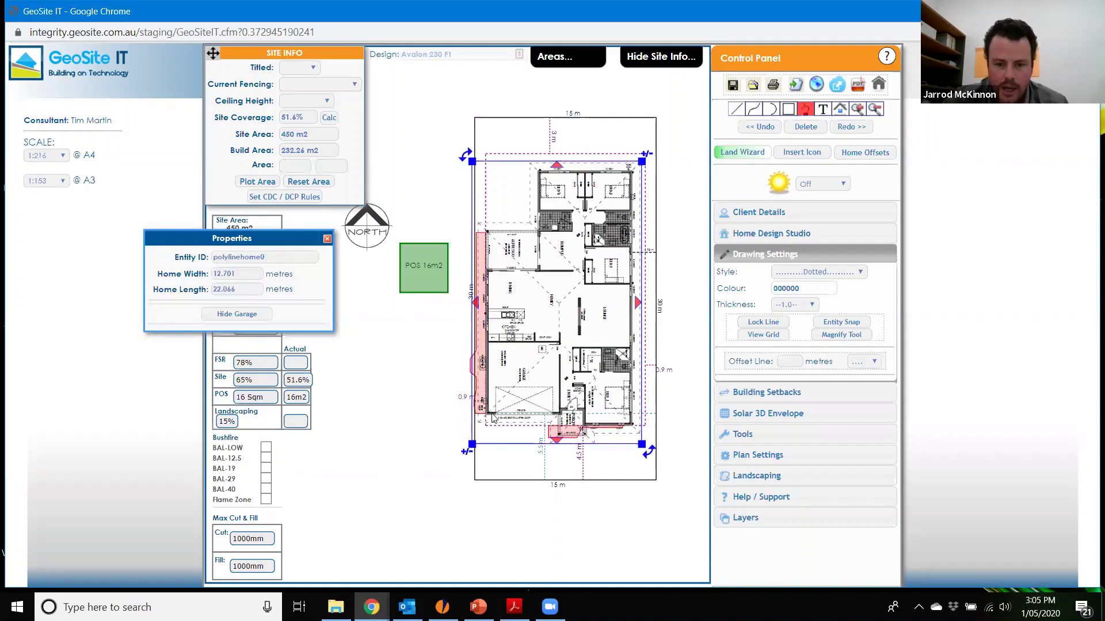
Examine where the home encroaches on the 0.9 m side setback beside the garage and the front setback at the porch.
{"action": "scroll", "coordinate": [592, 515], "scroll_direction": "up", "scroll_amount": 3}
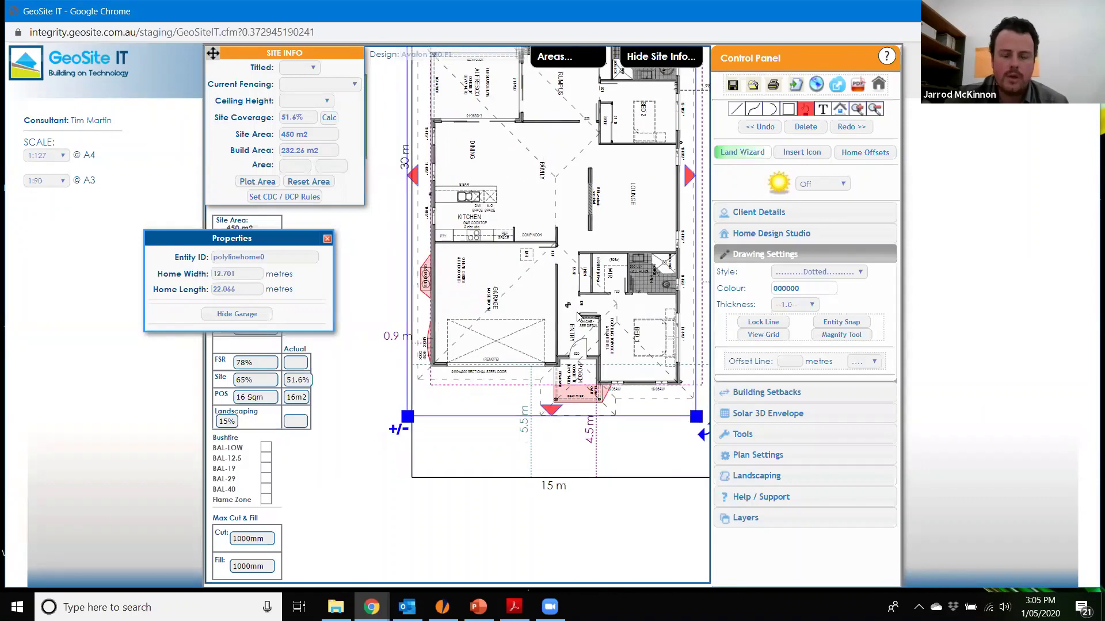
{"action": "scroll", "coordinate": [577, 316], "scroll_direction": "down", "scroll_amount": 2}
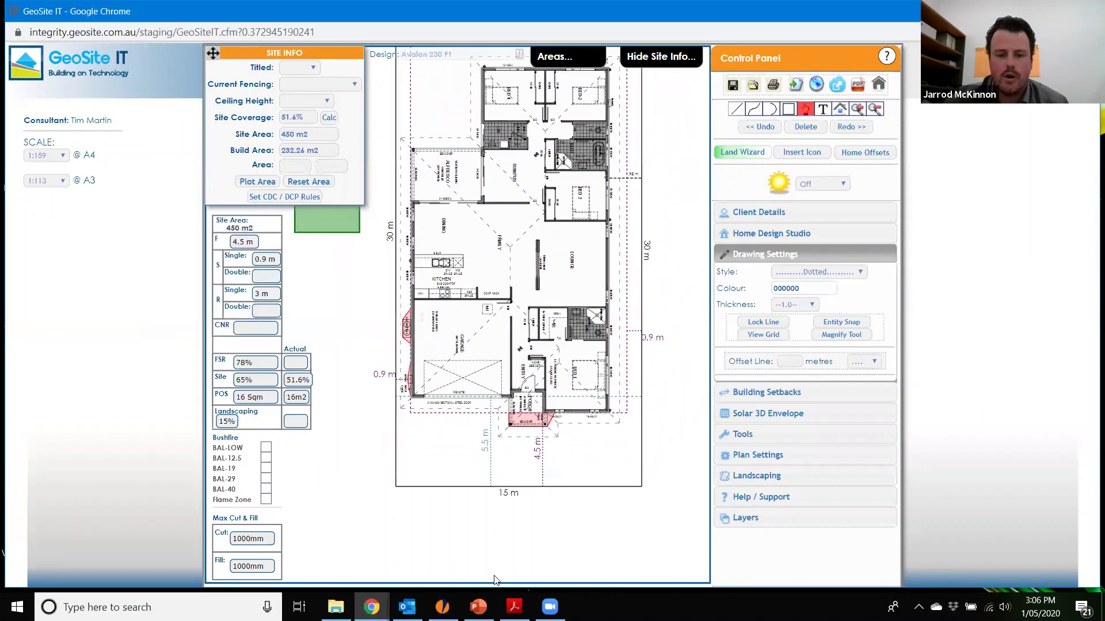
{"action": "scroll", "coordinate": [601, 527], "scroll_direction": "down", "scroll_amount": 2}
{"action": "left_click_drag", "start_coordinate": [694, 460], "coordinate": [692, 490]}
{"action": "left_click", "coordinate": [595, 419]}
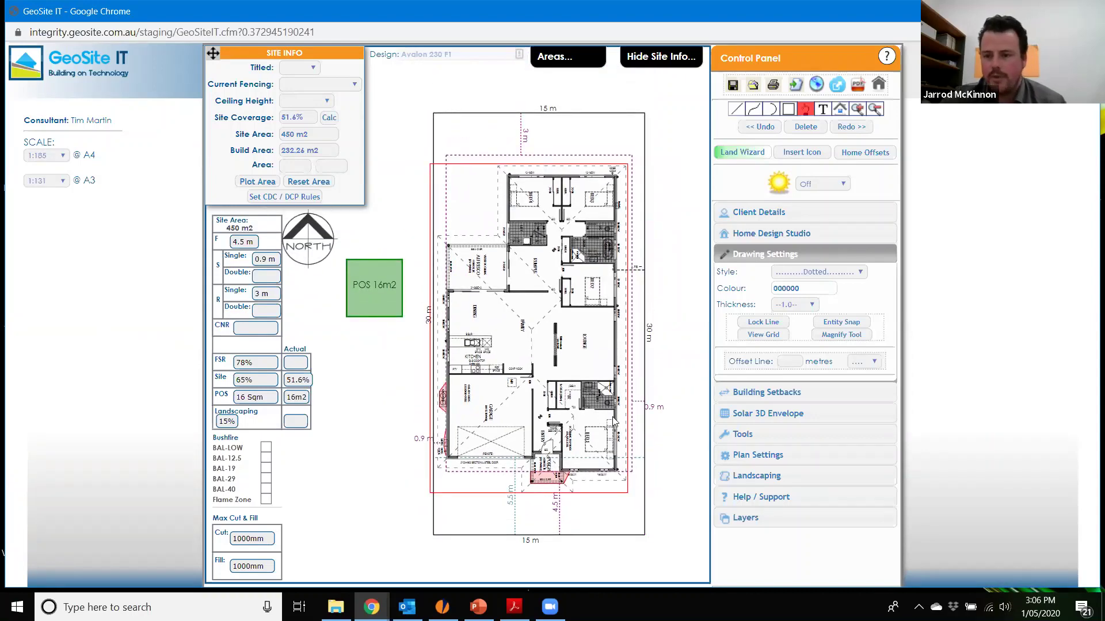
{"action": "left_click", "coordinate": [620, 415]}
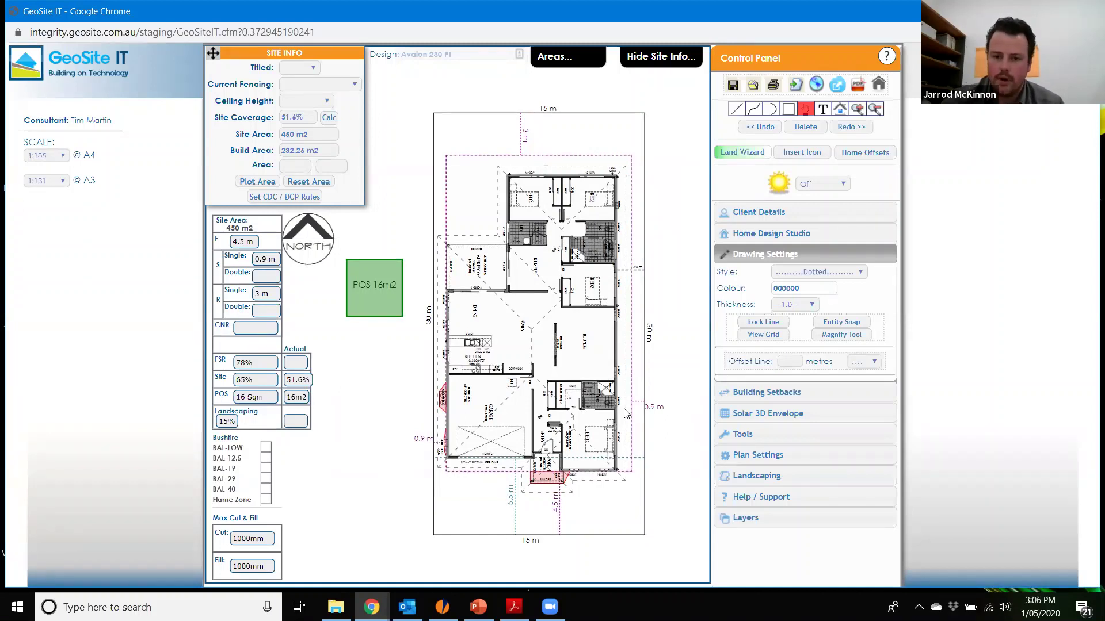
{"action": "left_click", "coordinate": [620, 414]}
{"action": "double_click", "coordinate": [580, 391]}
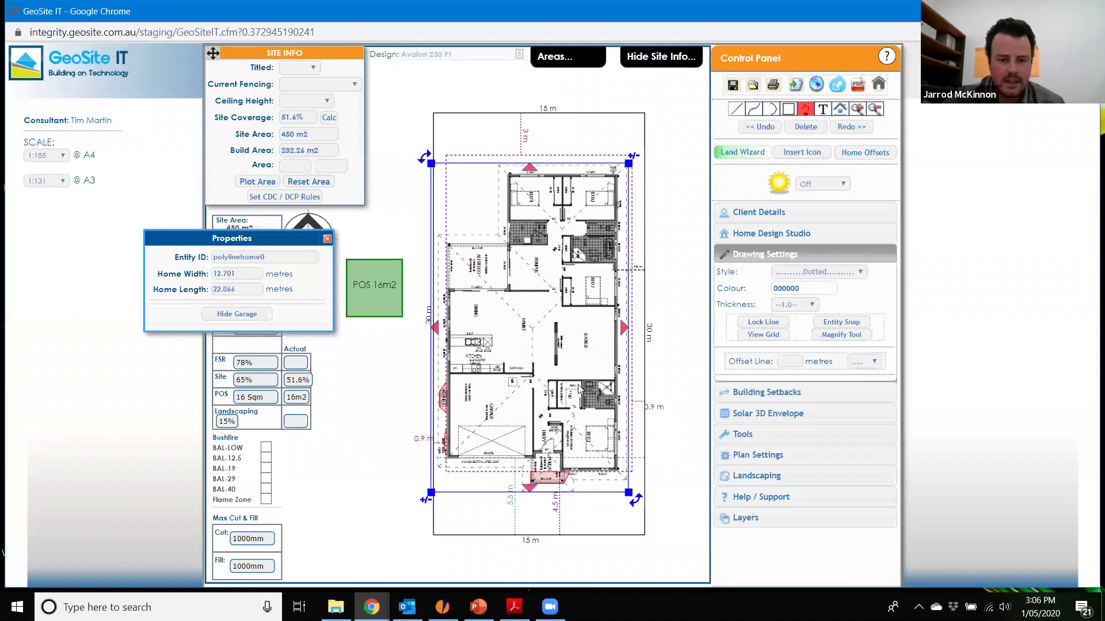
{"action": "left_click", "coordinate": [358, 395]}
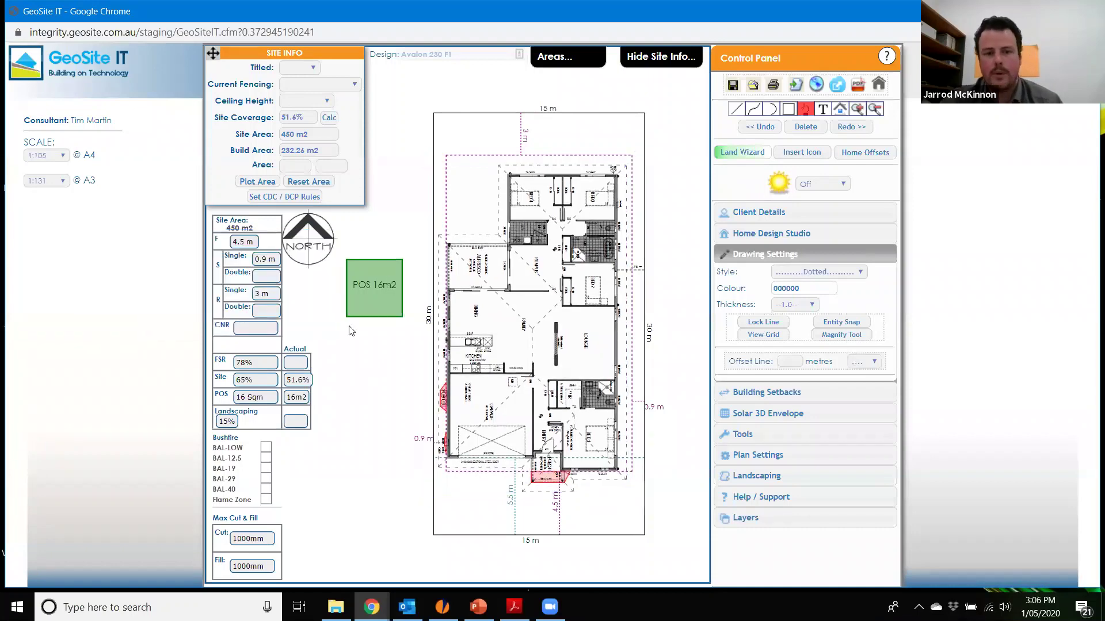
Rotate the north point clockwise by about 60 degrees to set the site's orientation.
{"action": "left_click_drag", "start_coordinate": [367, 326], "coordinate": [433, 413]}
{"action": "scroll", "coordinate": [435, 406], "scroll_direction": "down", "scroll_amount": 2}
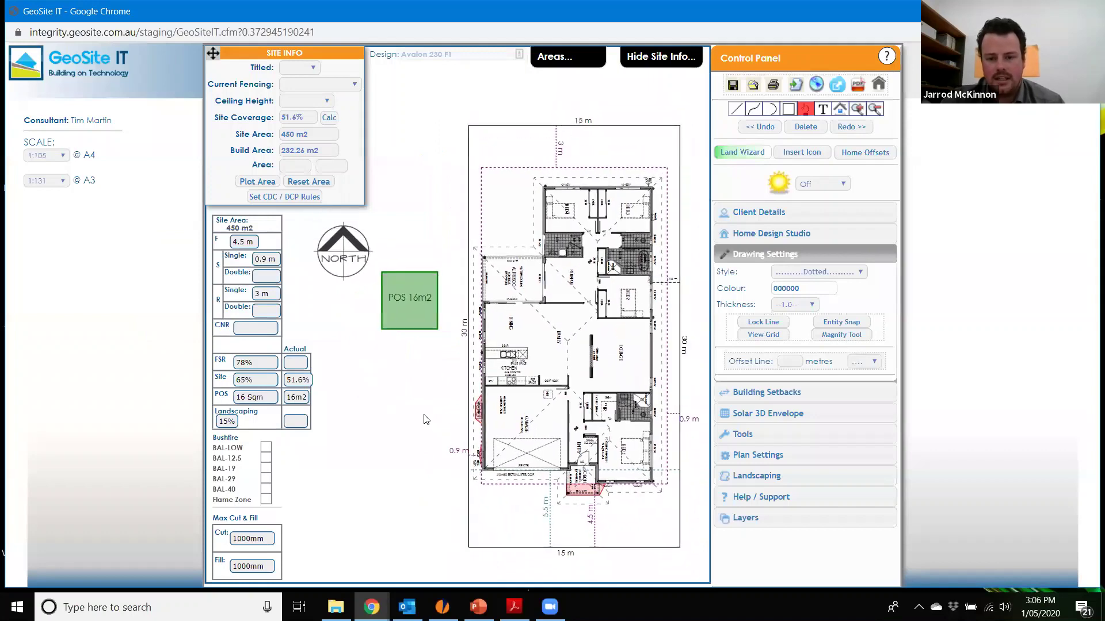
{"action": "left_click", "coordinate": [355, 273]}
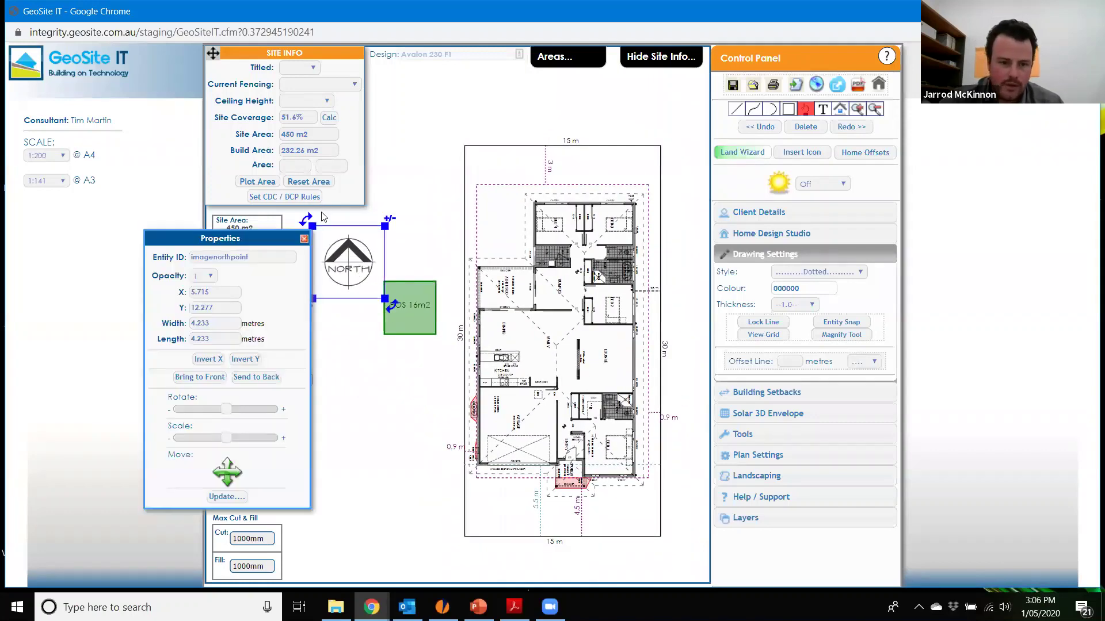
{"action": "left_click_drag", "start_coordinate": [314, 224], "coordinate": [333, 225]}
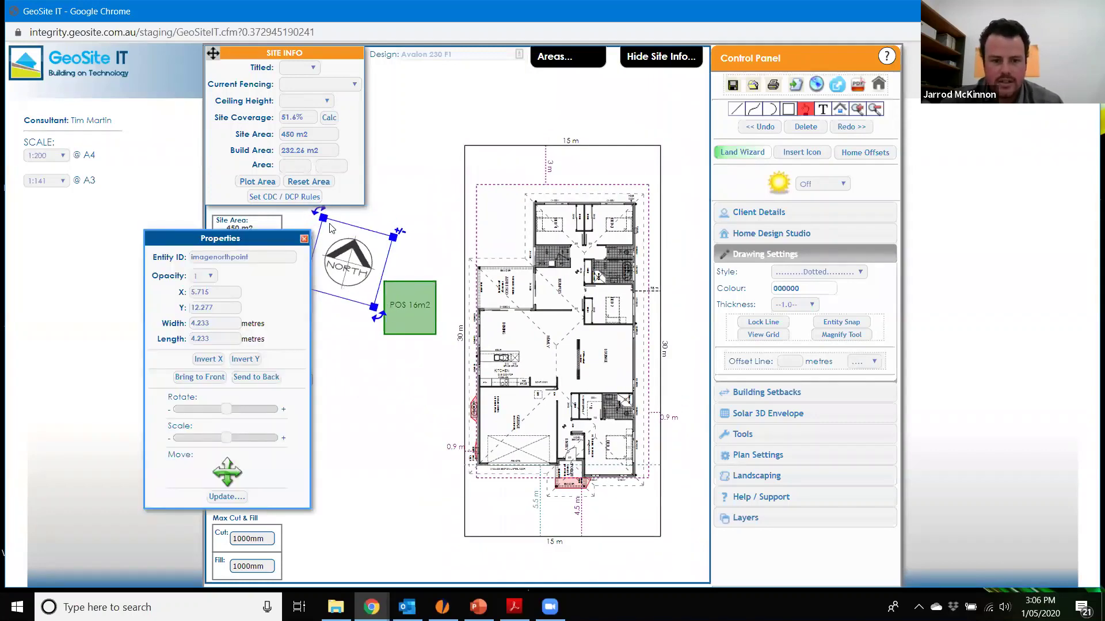
{"action": "mouse_move", "coordinate": [398, 284]}
{"action": "left_mouse_down"}
{"action": "mouse_move", "coordinate": [408, 263]}
{"action": "mouse_move", "coordinate": [401, 271]}
{"action": "left_mouse_up"}
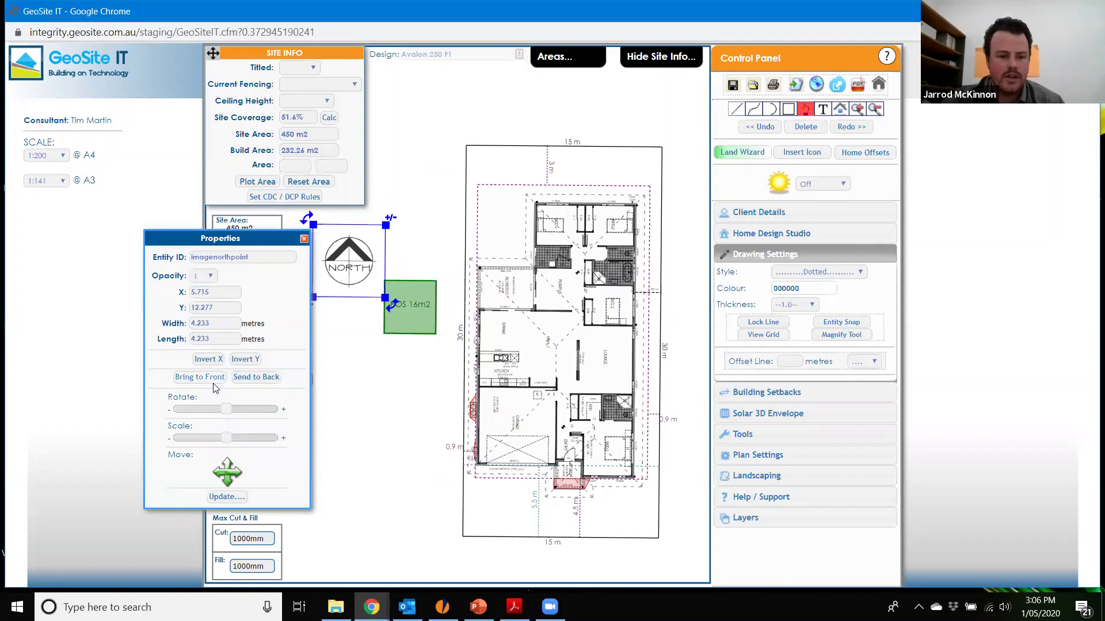
{"action": "left_click_drag", "start_coordinate": [227, 409], "coordinate": [263, 410]}
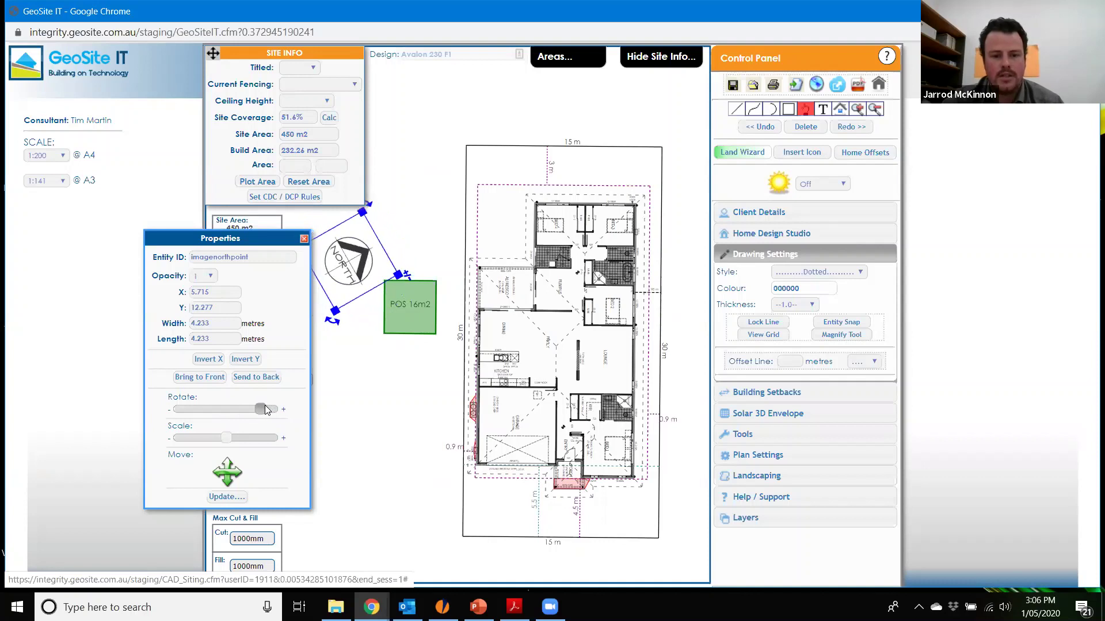
Display the winter sun direction and the home's shadows at 12:00 hrs and at 10:00 hrs.
{"action": "left_click", "coordinate": [830, 189]}
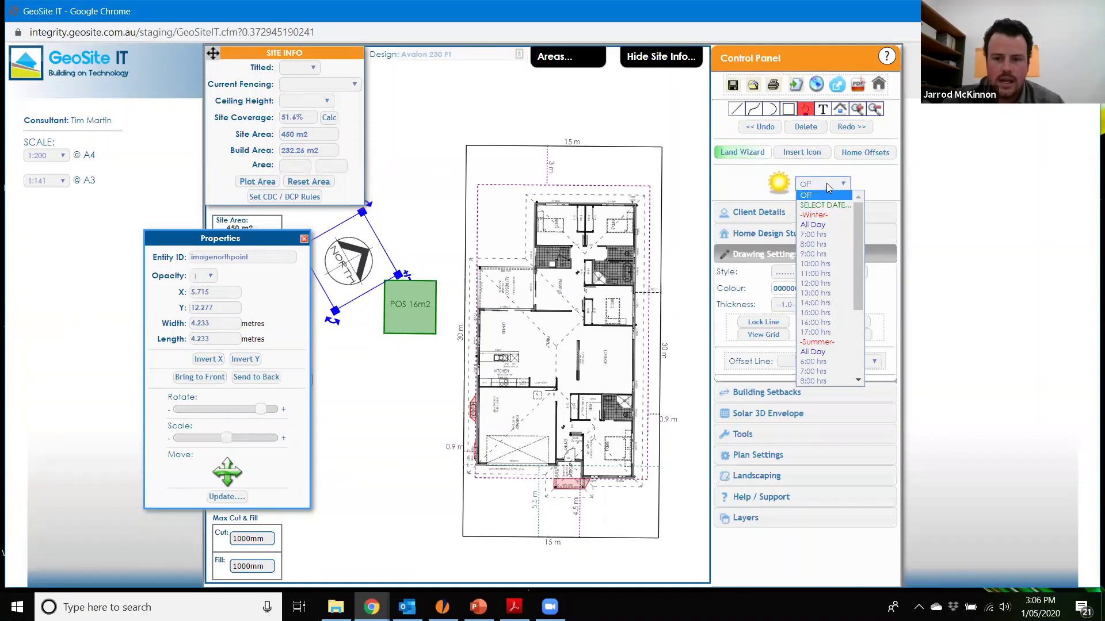
{"action": "left_click", "coordinate": [817, 284]}
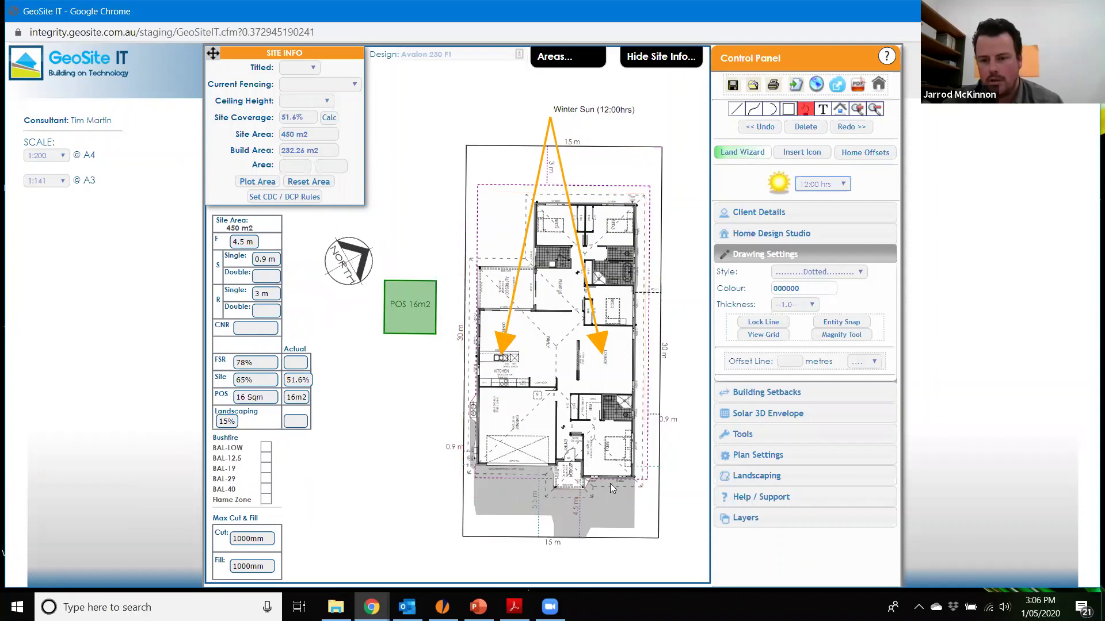
{"action": "scroll", "coordinate": [684, 305], "scroll_direction": "down", "scroll_amount": 3}
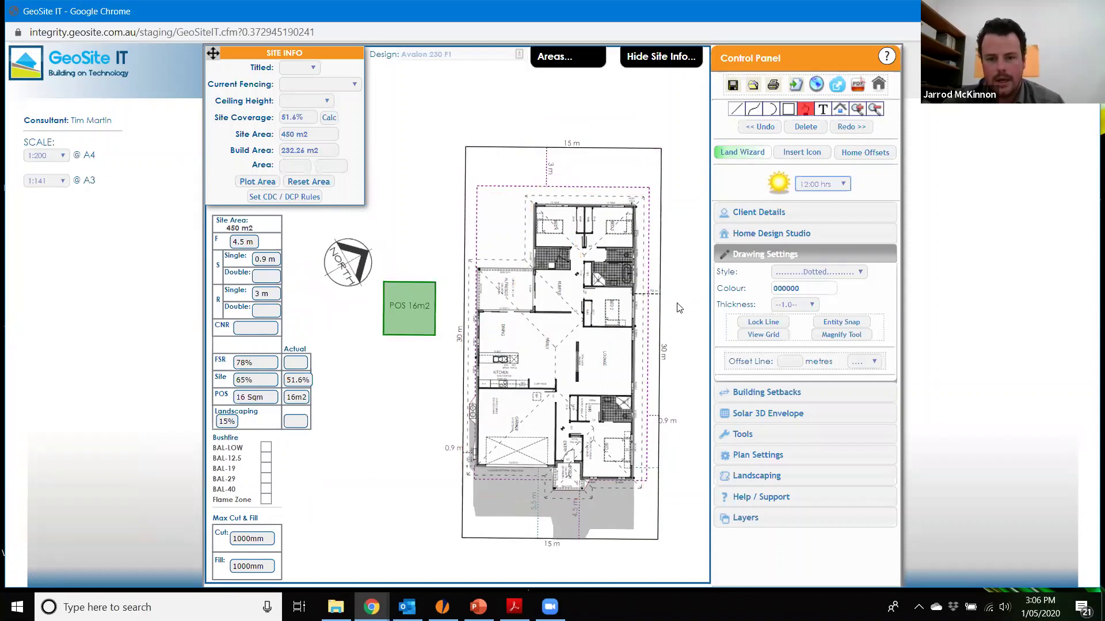
{"action": "left_click_drag", "start_coordinate": [672, 320], "coordinate": [667, 281]}
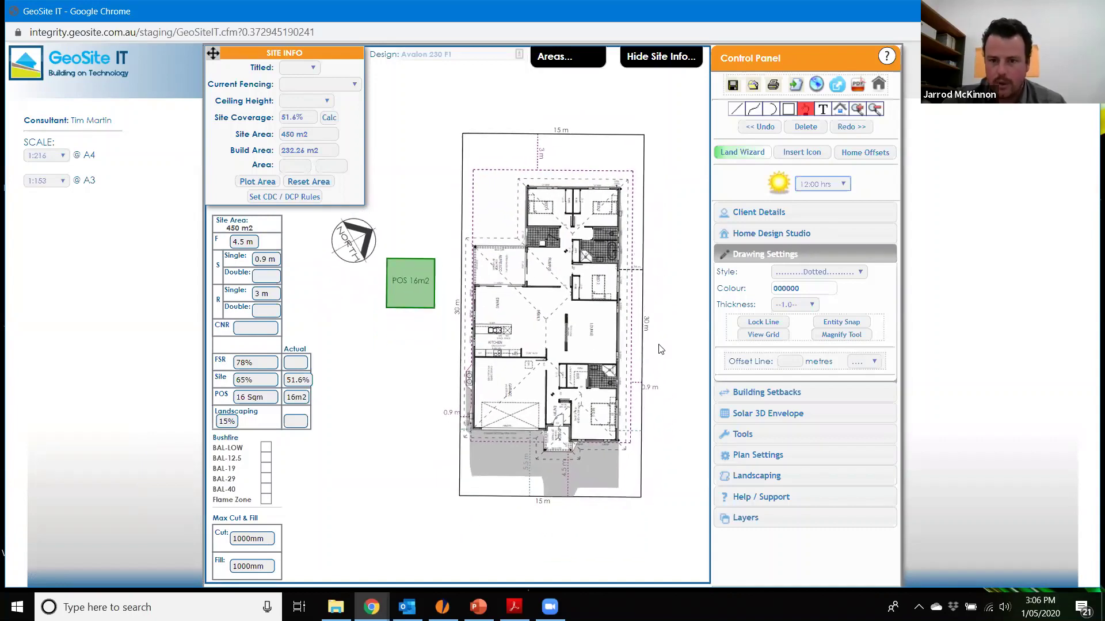
{"action": "left_click", "coordinate": [842, 184]}
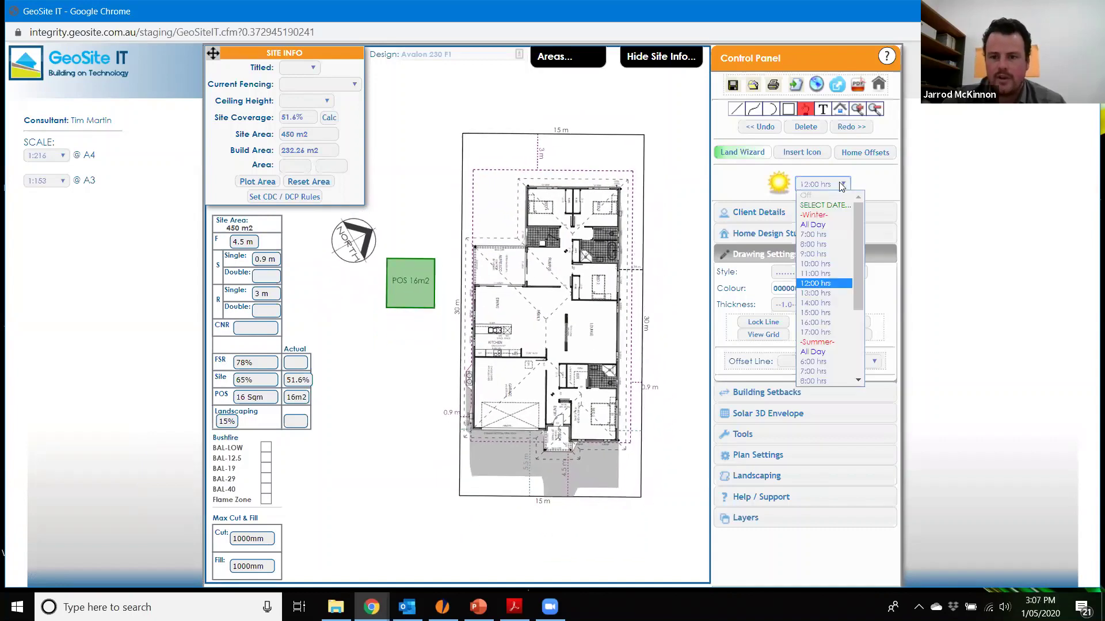
{"action": "left_click", "coordinate": [817, 264]}
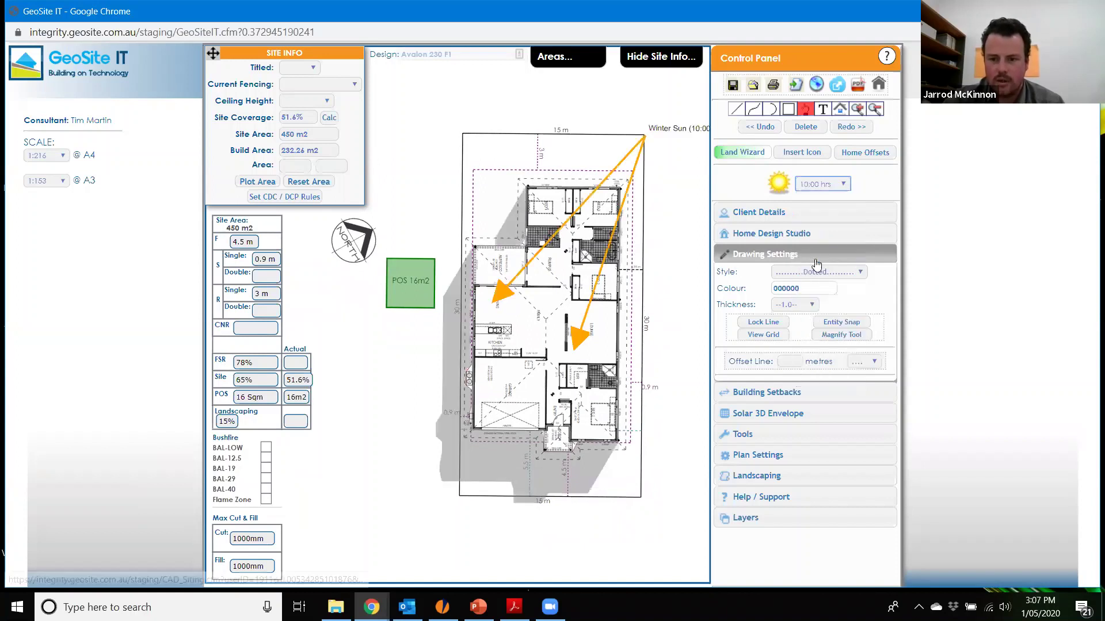
Change the sun study to summer at 10:00 hrs.
{"action": "left_click", "coordinate": [840, 184]}
{"action": "scroll", "coordinate": [822, 316], "scroll_direction": "down", "scroll_amount": 2}
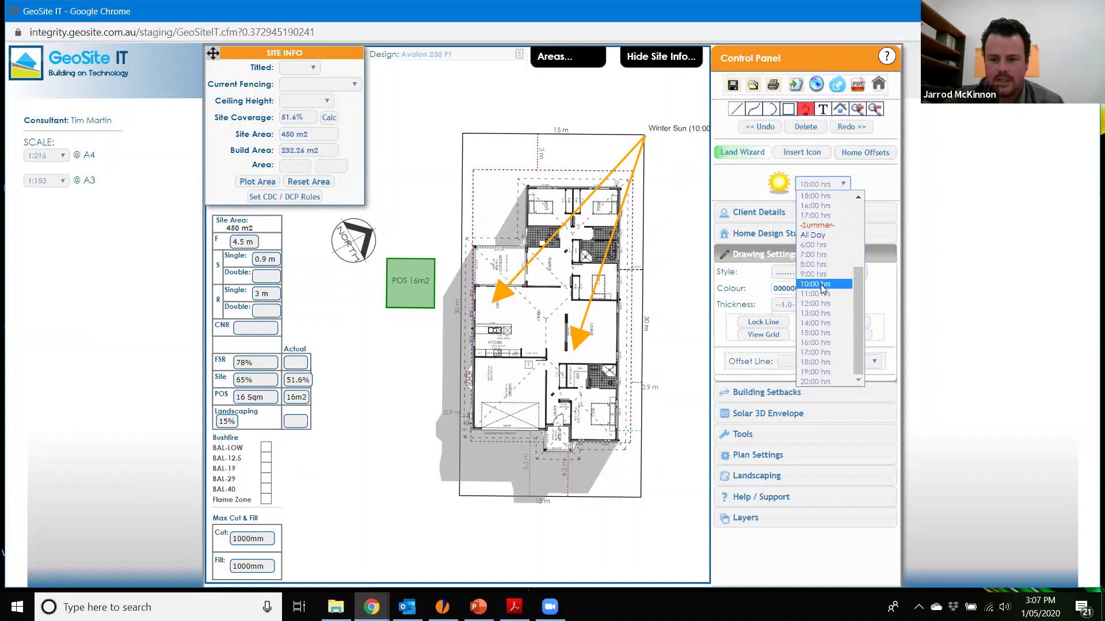
{"action": "left_click", "coordinate": [820, 285]}
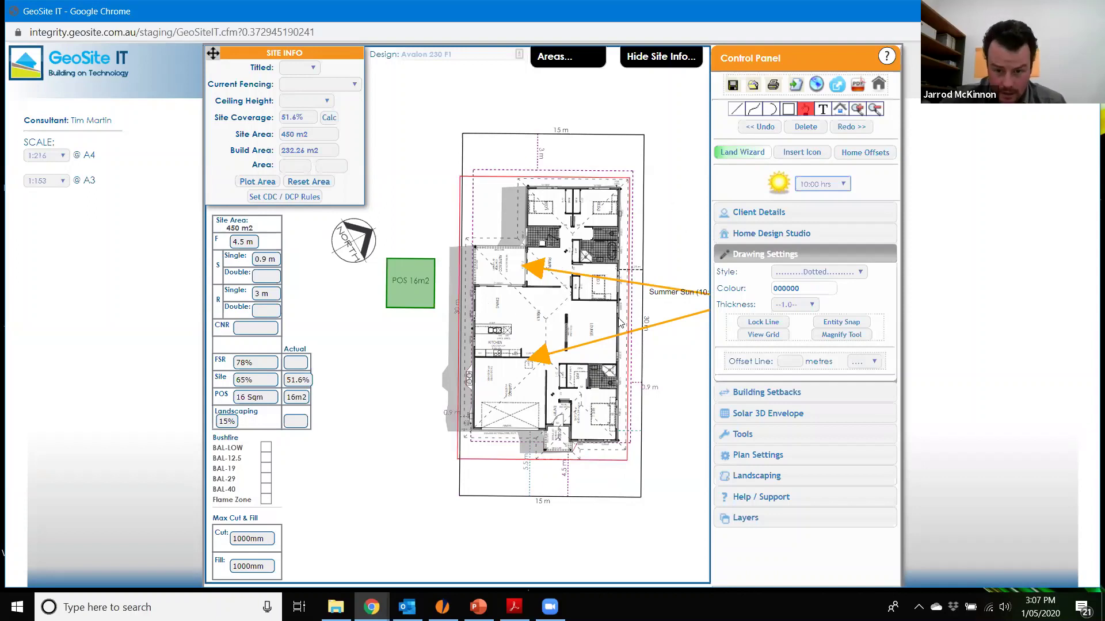
Invert the home and shift it within the lot so the garage's outer wall sits against the right 0.9 m setback line.
{"action": "left_click", "coordinate": [551, 315]}
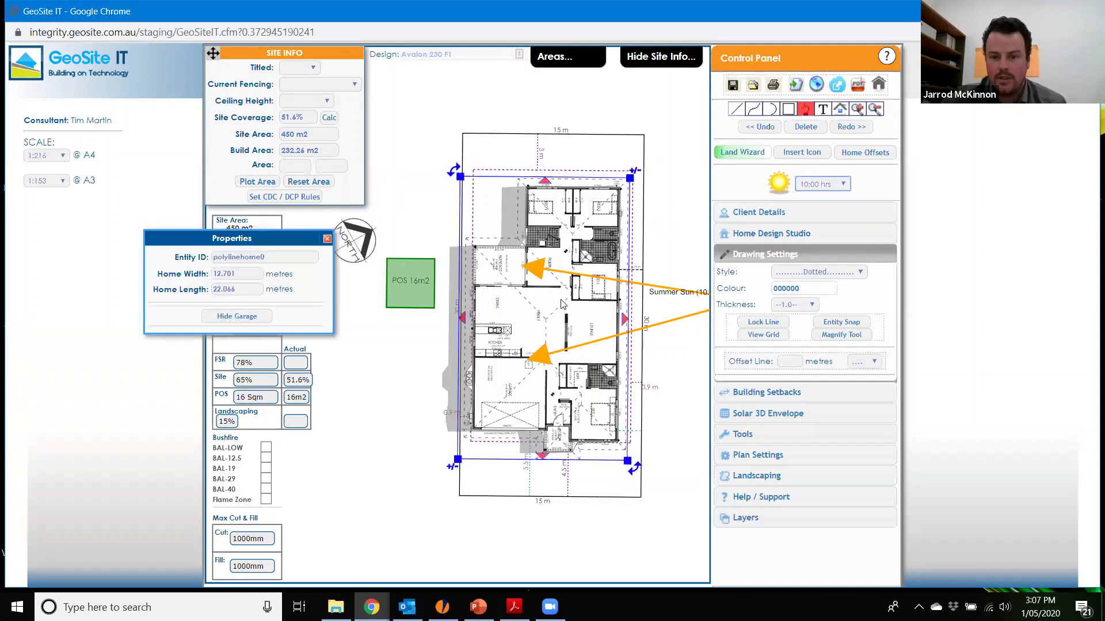
{"action": "left_click", "coordinate": [796, 234]}
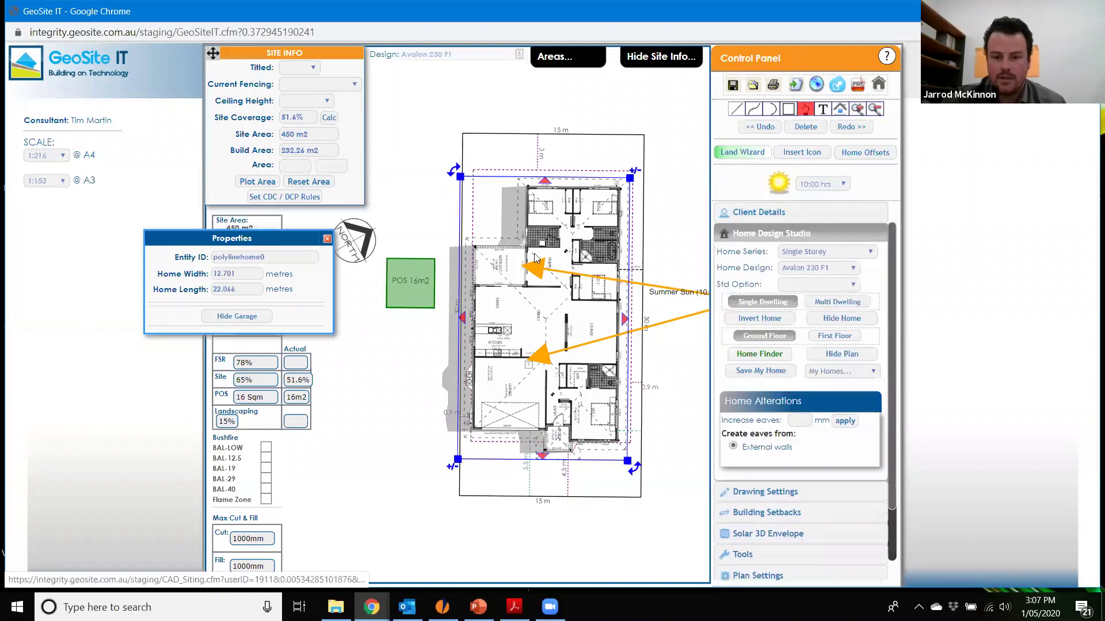
{"action": "left_click", "coordinate": [769, 320]}
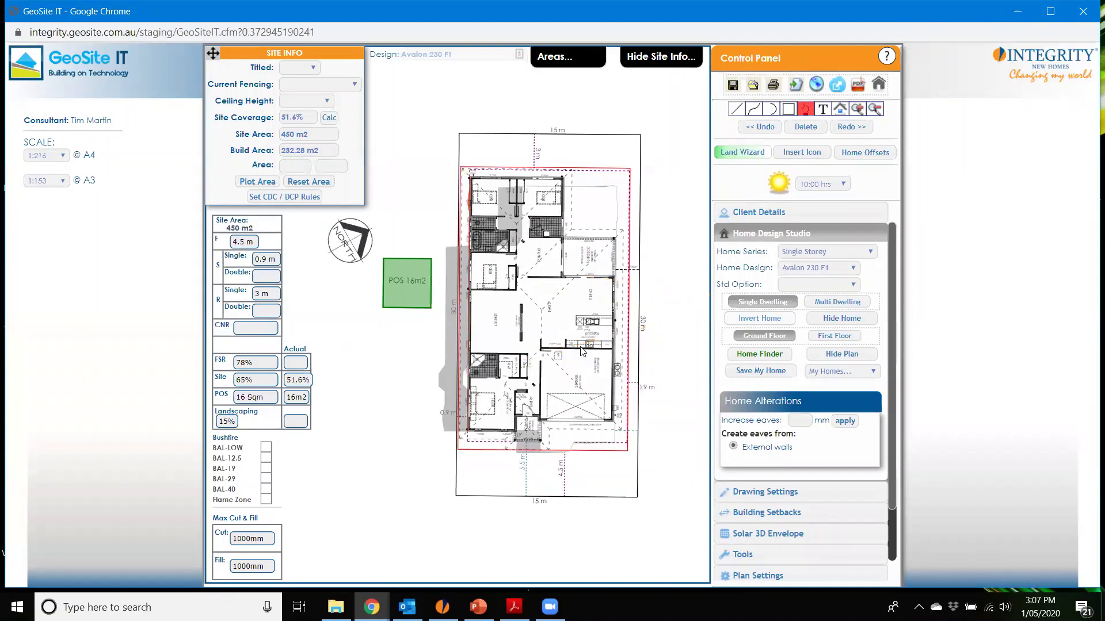
{"action": "left_click_drag", "start_coordinate": [573, 345], "coordinate": [585, 353]}
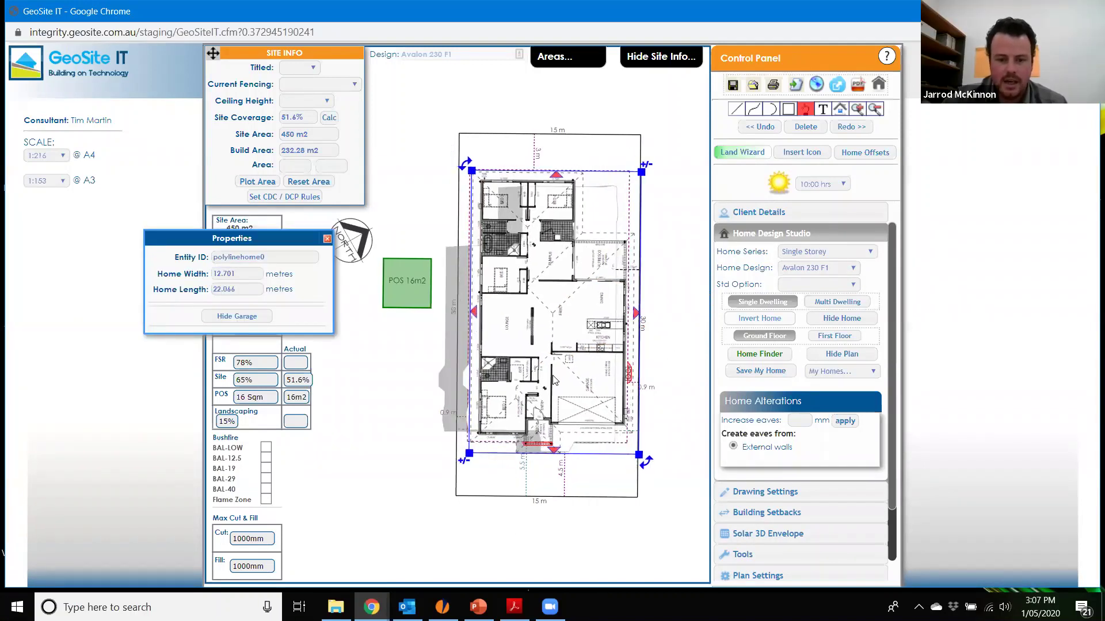
{"action": "left_click", "coordinate": [380, 479]}
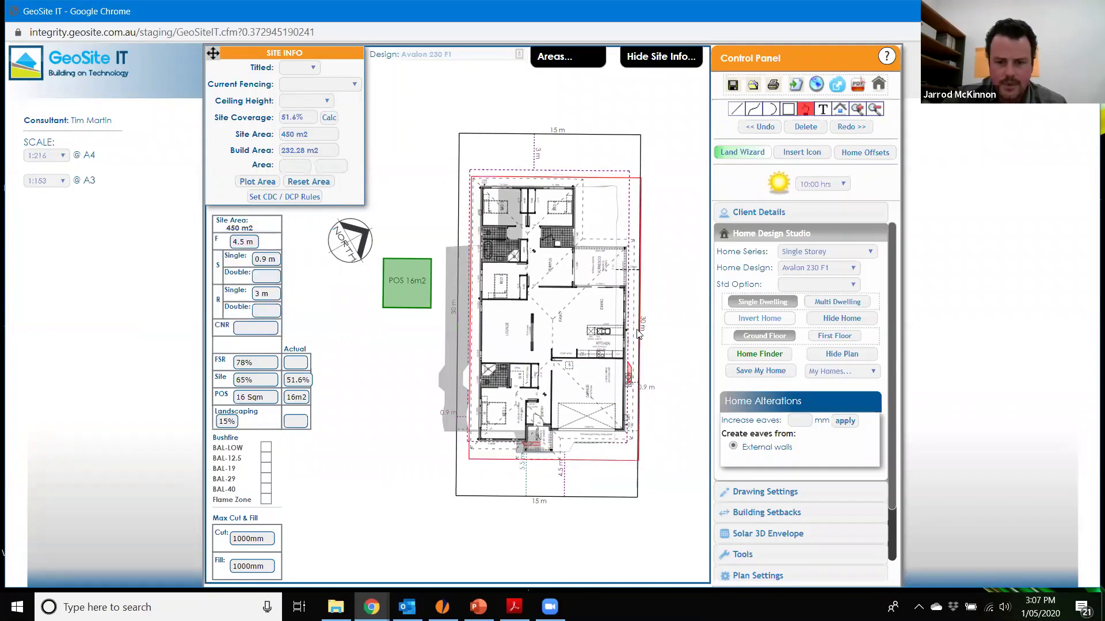
Reapply the summer 10:00 hrs sun setting to the inverted home and view its shadows on the lot.
{"action": "left_click", "coordinate": [817, 185]}
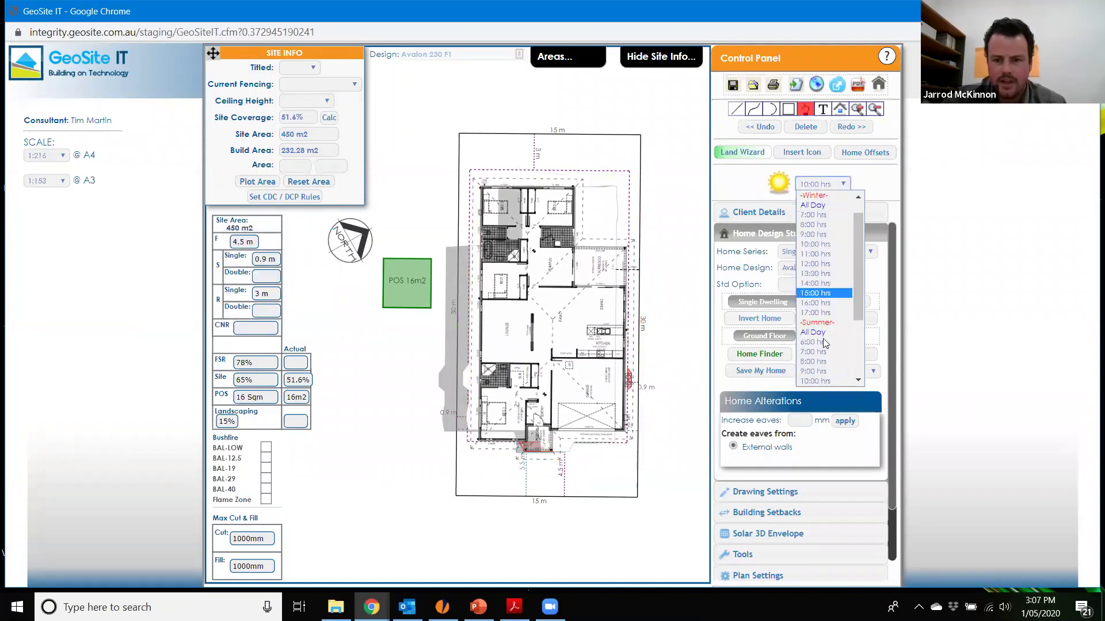
{"action": "left_click", "coordinate": [815, 381]}
{"action": "left_click_drag", "start_coordinate": [674, 368], "coordinate": [607, 367]}
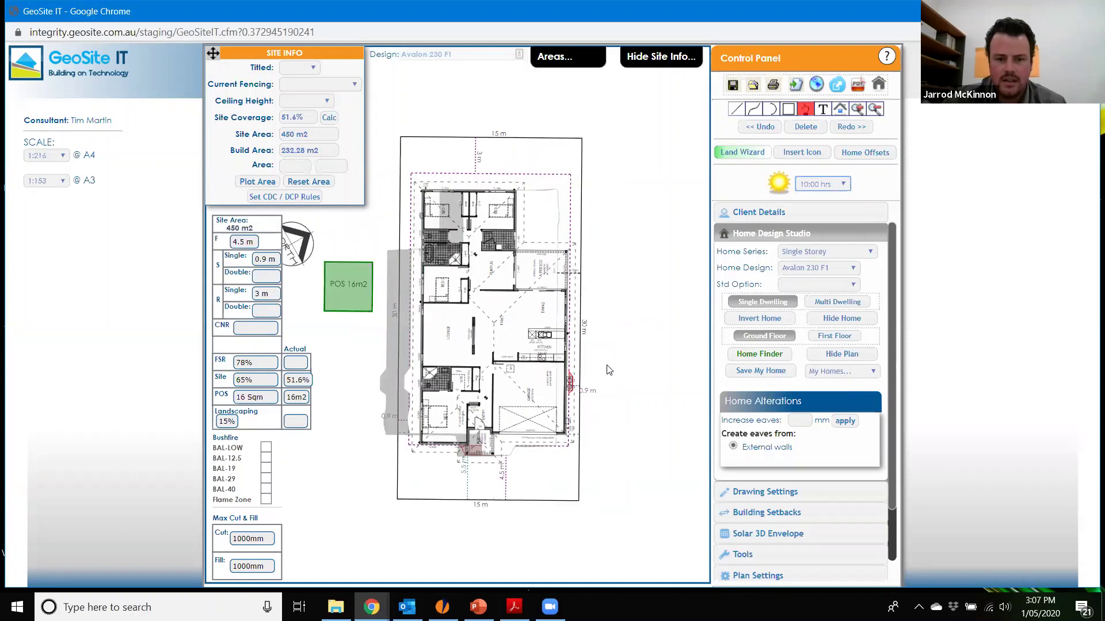
{"action": "scroll", "coordinate": [563, 351], "scroll_direction": "down", "scroll_amount": 1}
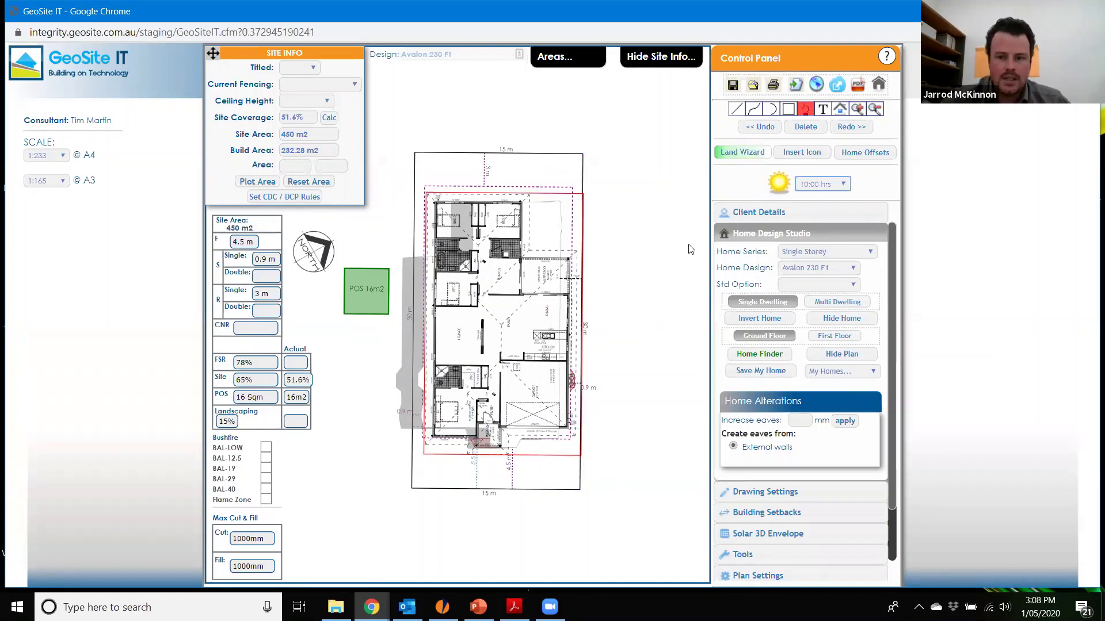
Start a new blank plan without saving changes to the current siting.
{"action": "left_click", "coordinate": [807, 109]}
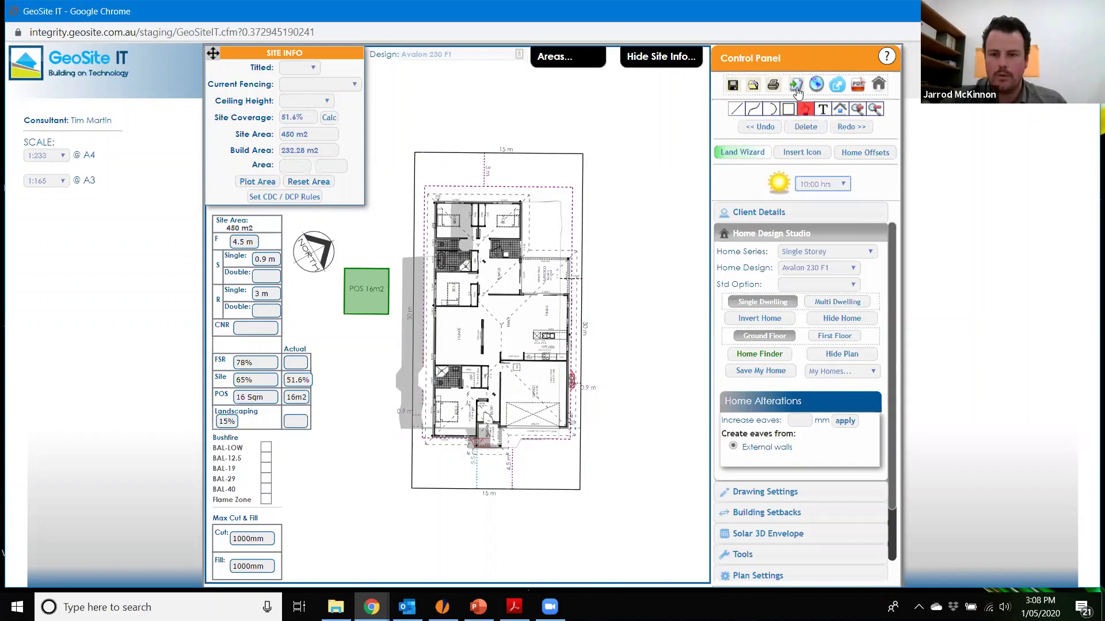
{"action": "left_click", "coordinate": [797, 88]}
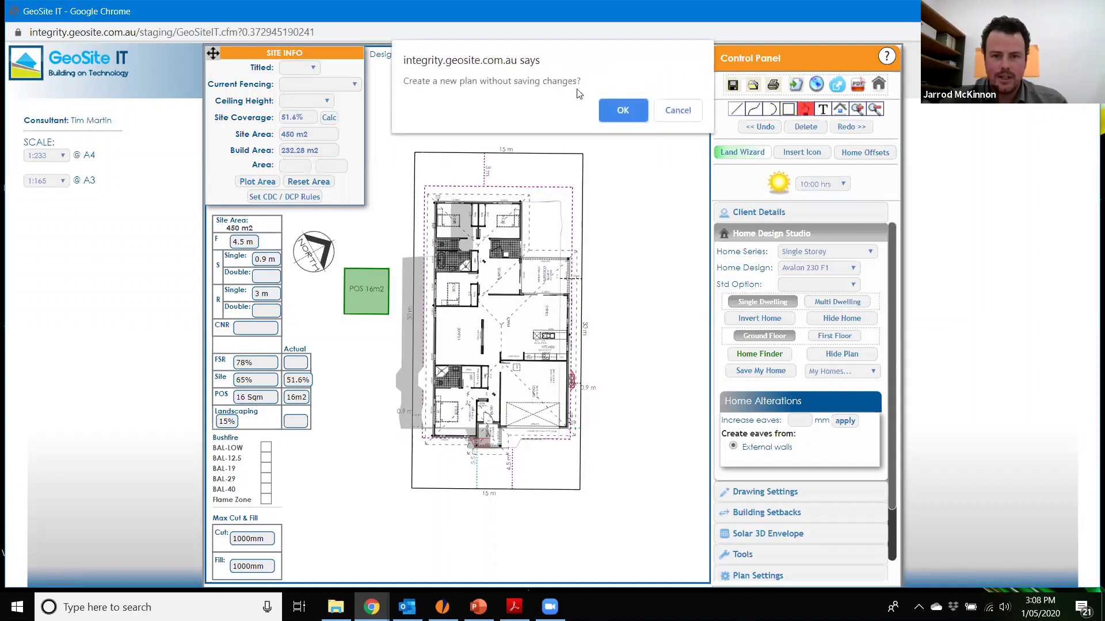
{"action": "left_click", "coordinate": [627, 112]}
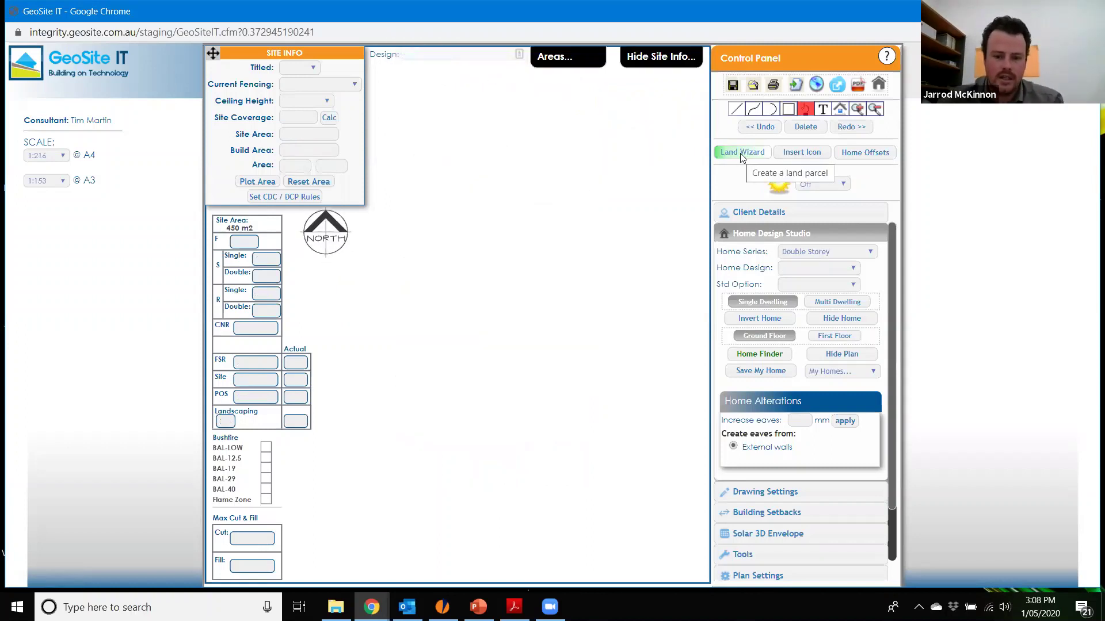
Switch to the 2C_Draft Linen Plan PDF in Adobe Acrobat Reader and examine lot 3404's dimensions and the Curved & Short Boundaries table.
{"action": "left_click", "coordinate": [516, 603]}
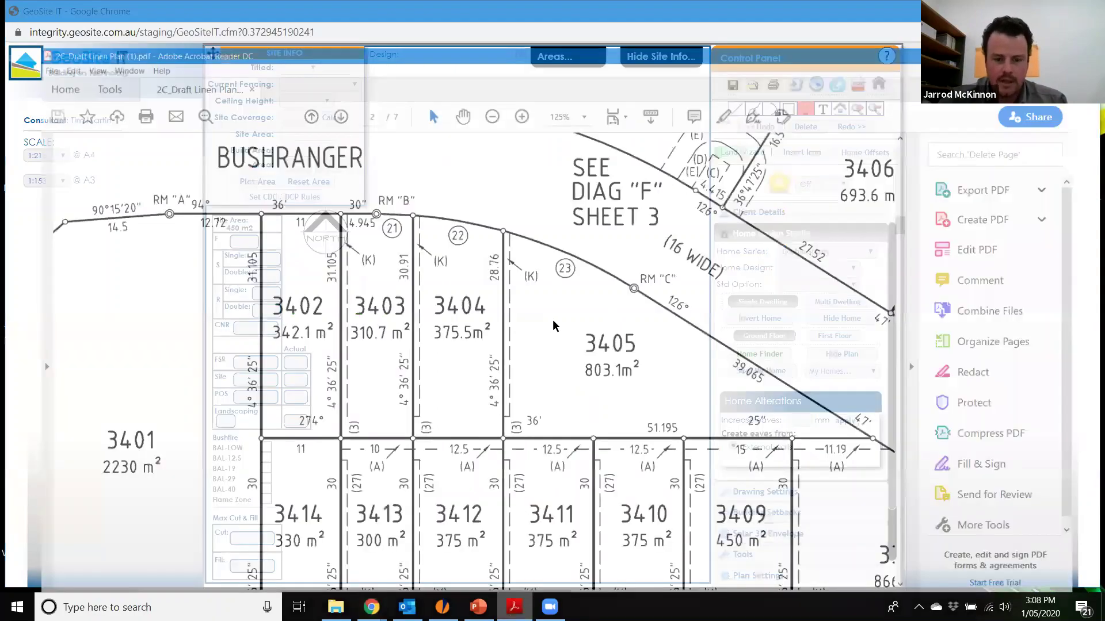
{"action": "scroll", "coordinate": [572, 314], "scroll_direction": "down", "scroll_amount": 3}
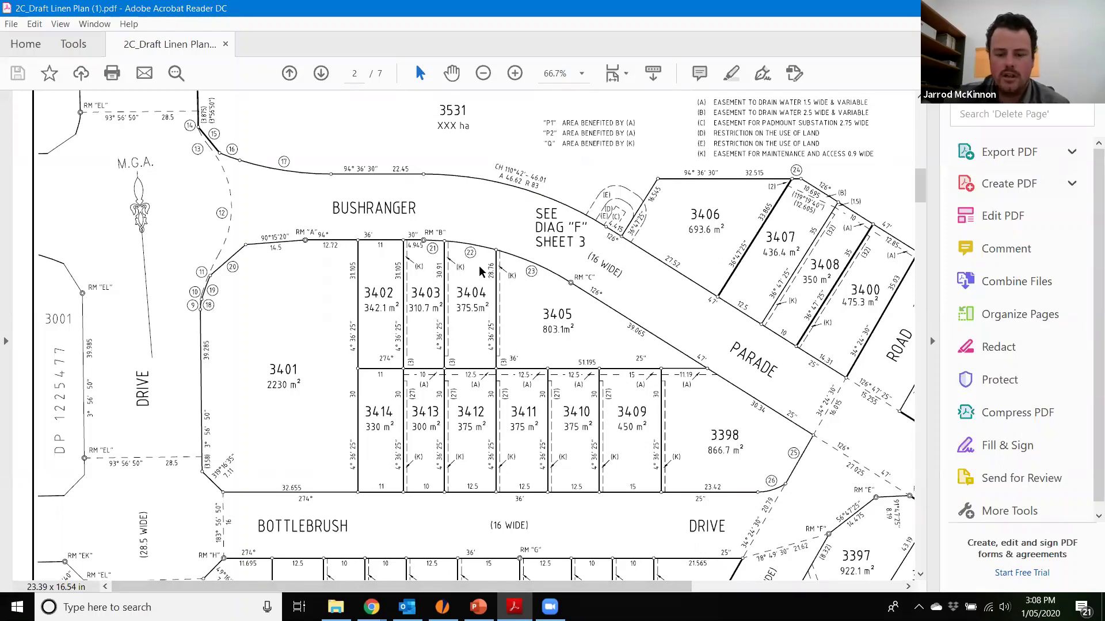
{"action": "scroll", "coordinate": [481, 271], "scroll_direction": "up", "scroll_amount": 2, "text": "ctrl"}
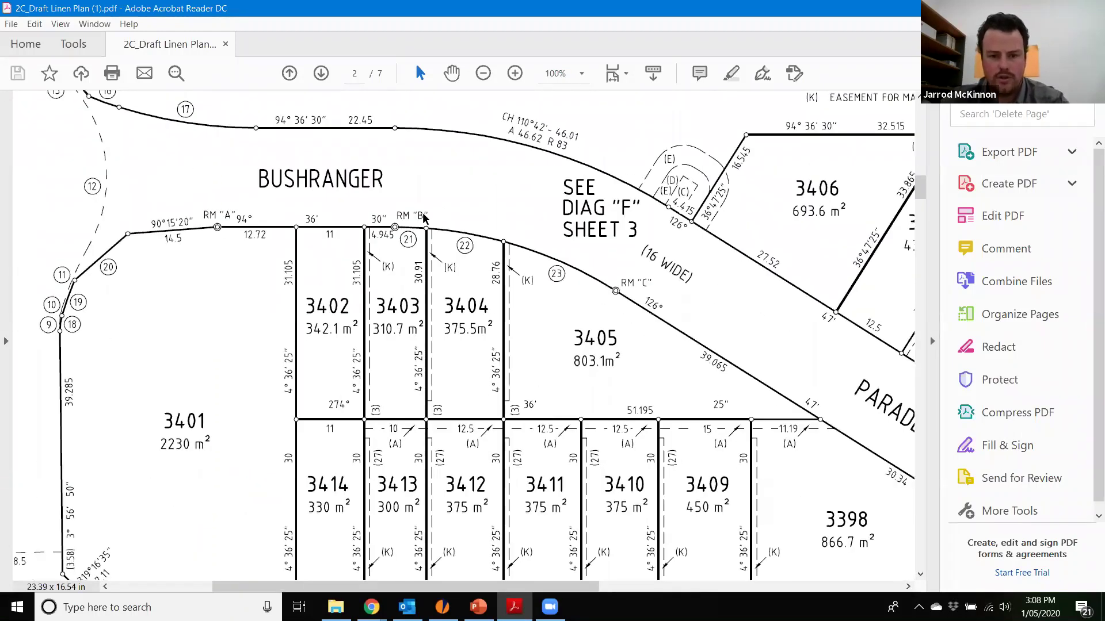
{"action": "scroll", "coordinate": [684, 489], "scroll_direction": "down", "scroll_amount": 1, "text": "ctrl"}
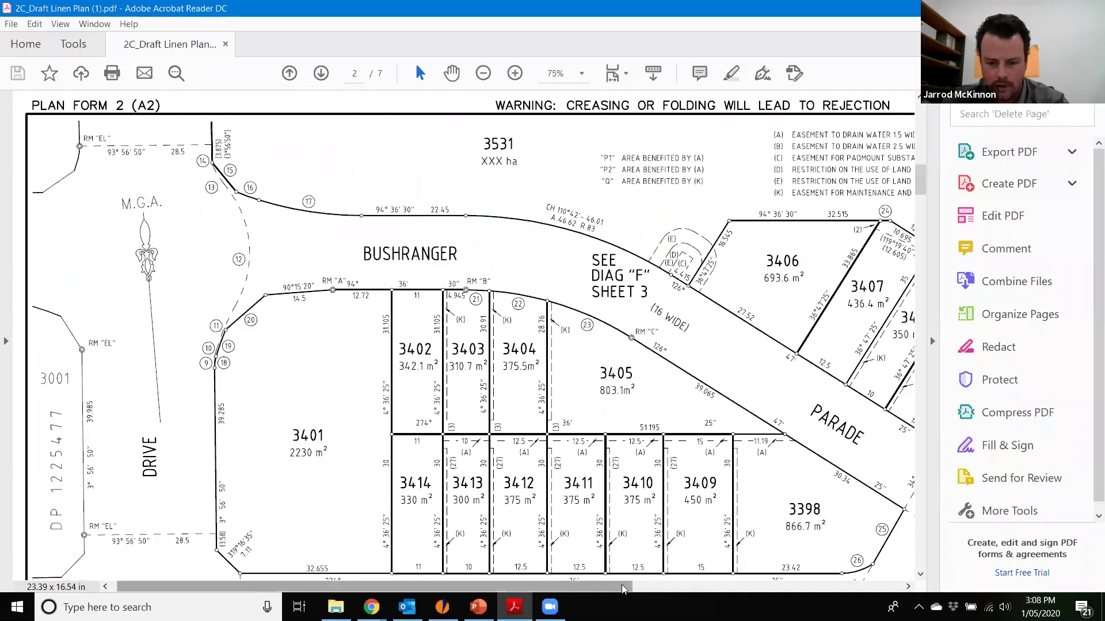
{"action": "scroll", "coordinate": [719, 590], "scroll_direction": "right", "scroll_amount": 2}
{"action": "scroll", "coordinate": [804, 489], "scroll_direction": "right", "scroll_amount": 3}
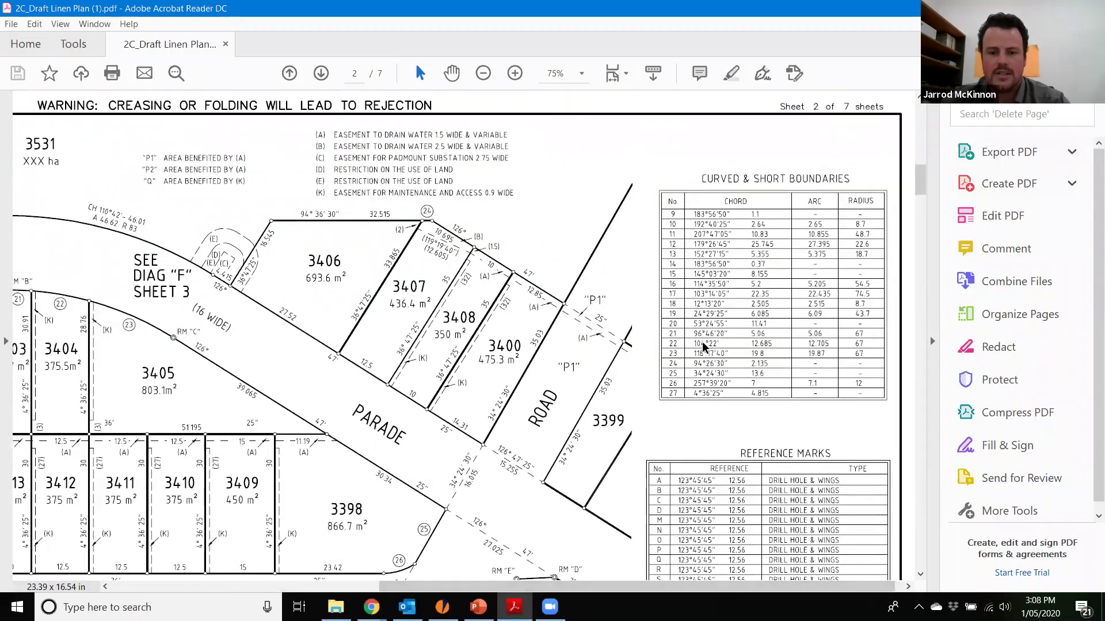
Switch from the linen plan to GeoSite IT in Chrome and open the Land Wizard at its boundary entry section.
{"action": "left_click_drag", "start_coordinate": [591, 593], "coordinate": [459, 584]}
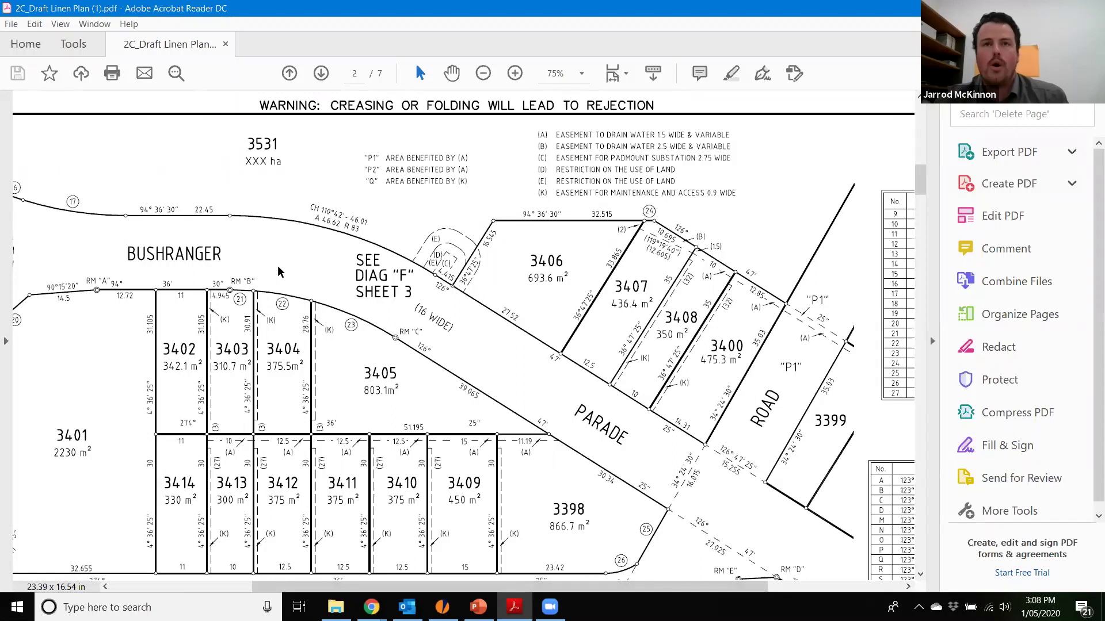
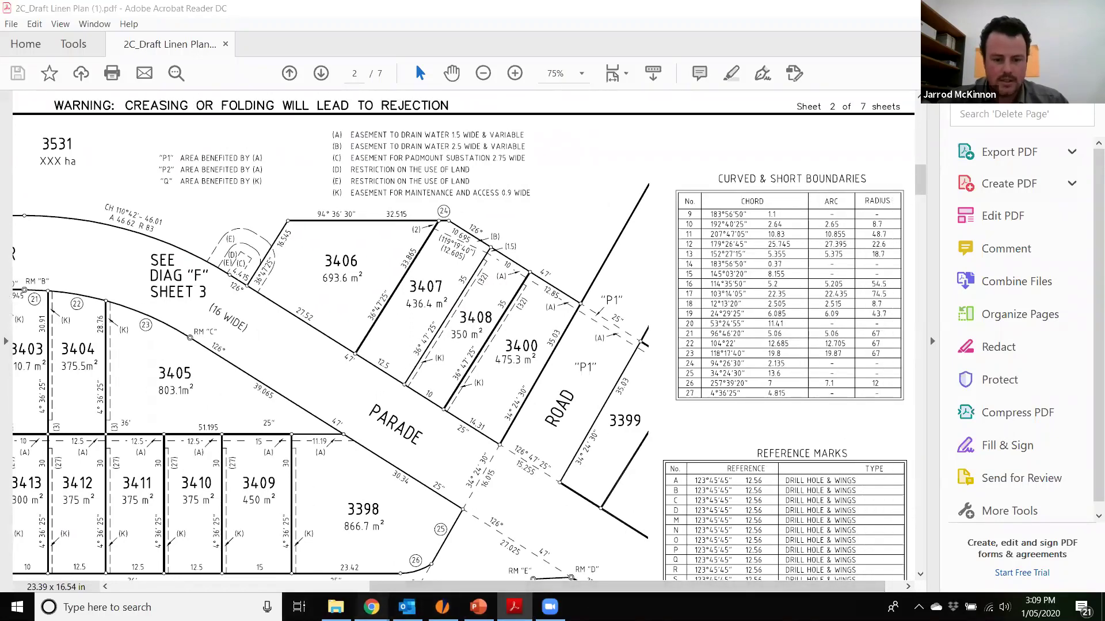
{"action": "mouse_move", "coordinate": [371, 607]}
{"action": "left_click", "coordinate": [435, 544]}
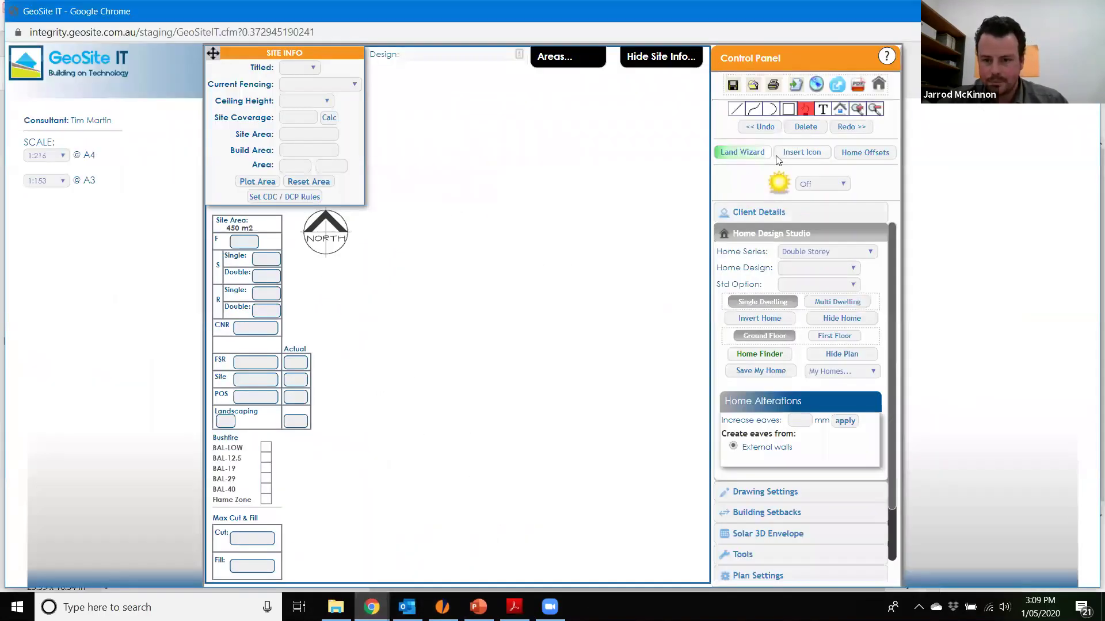
{"action": "left_click", "coordinate": [743, 153]}
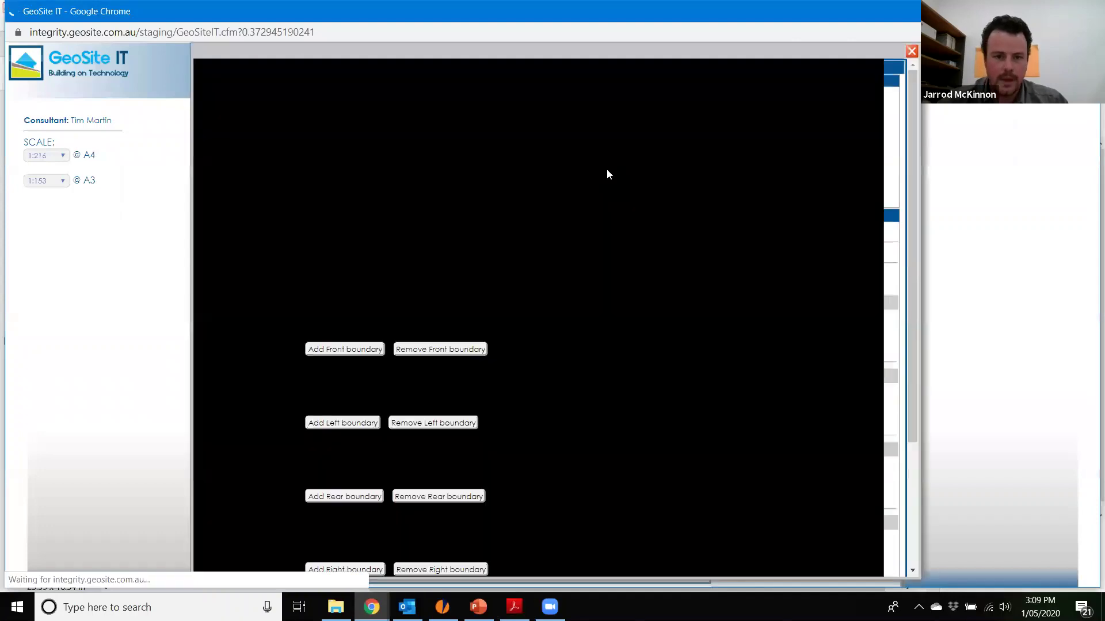
{"action": "scroll", "coordinate": [373, 276], "scroll_direction": "down", "scroll_amount": 1}
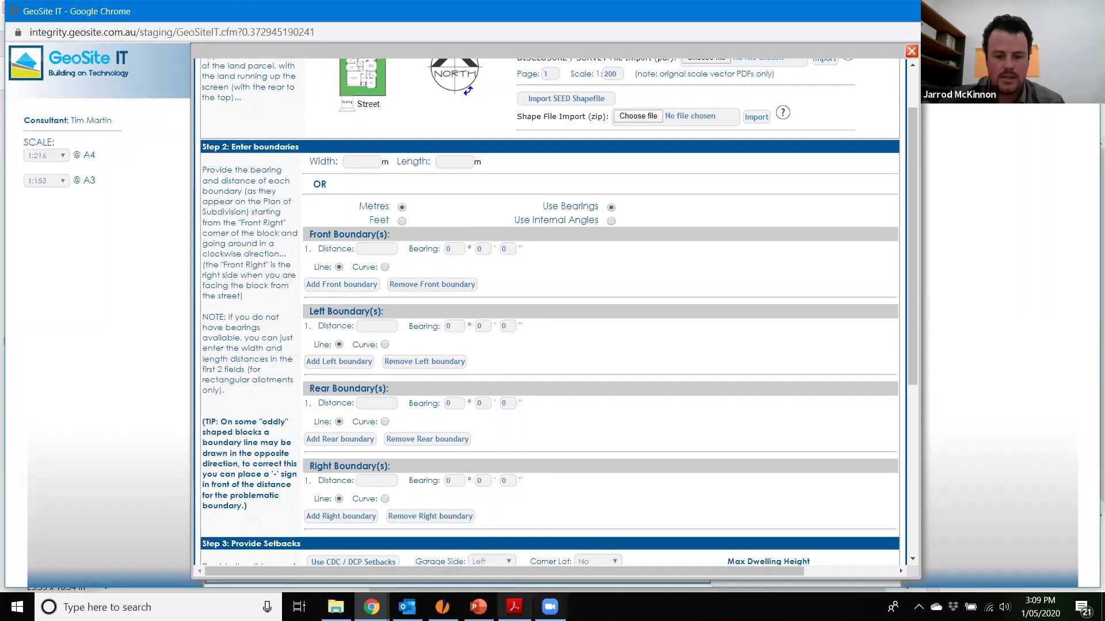
Check boundary 22 in the linen plan's curve table and enter the front boundary distance 12.685 m with bearing 104° 22' 0".
{"action": "left_click", "coordinate": [513, 606]}
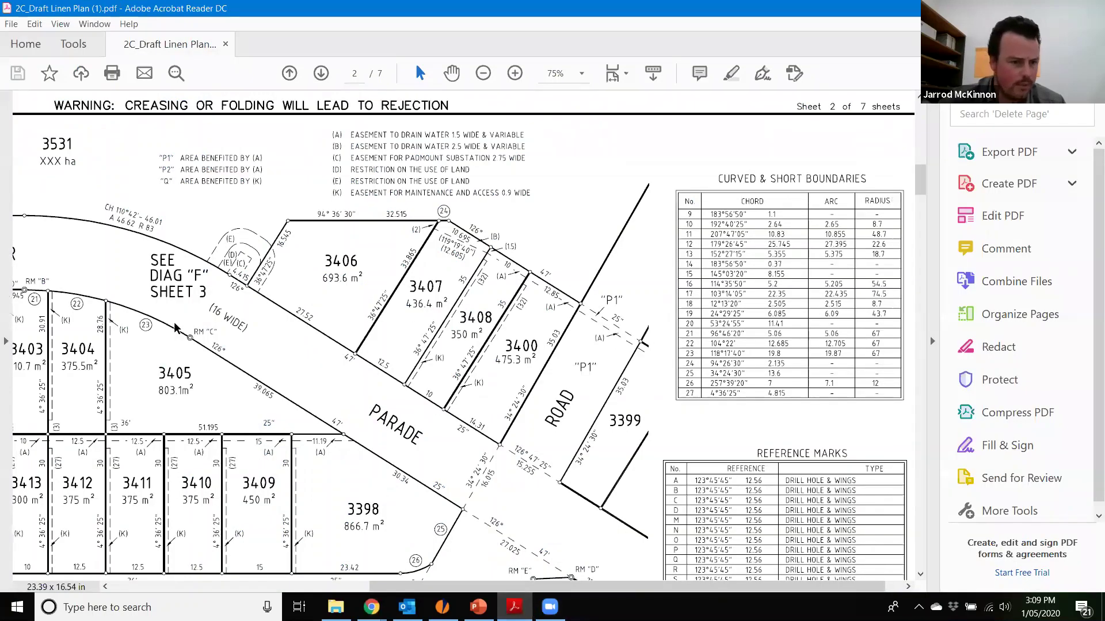
{"action": "left_click_drag", "start_coordinate": [575, 590], "coordinate": [583, 591]}
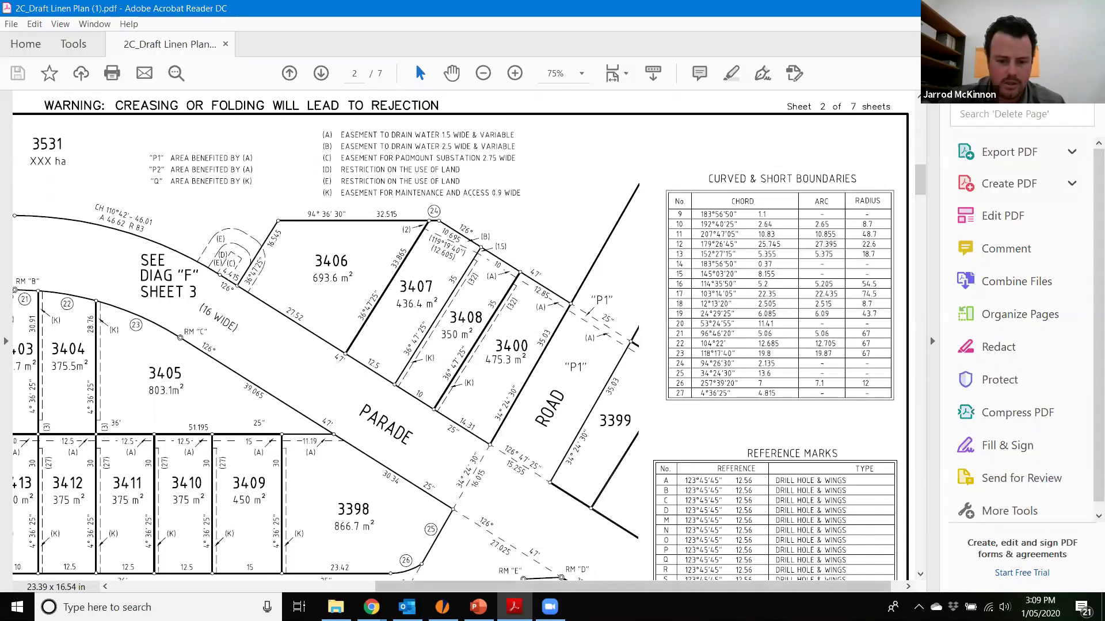
{"action": "key", "text": "alt+Tab"}
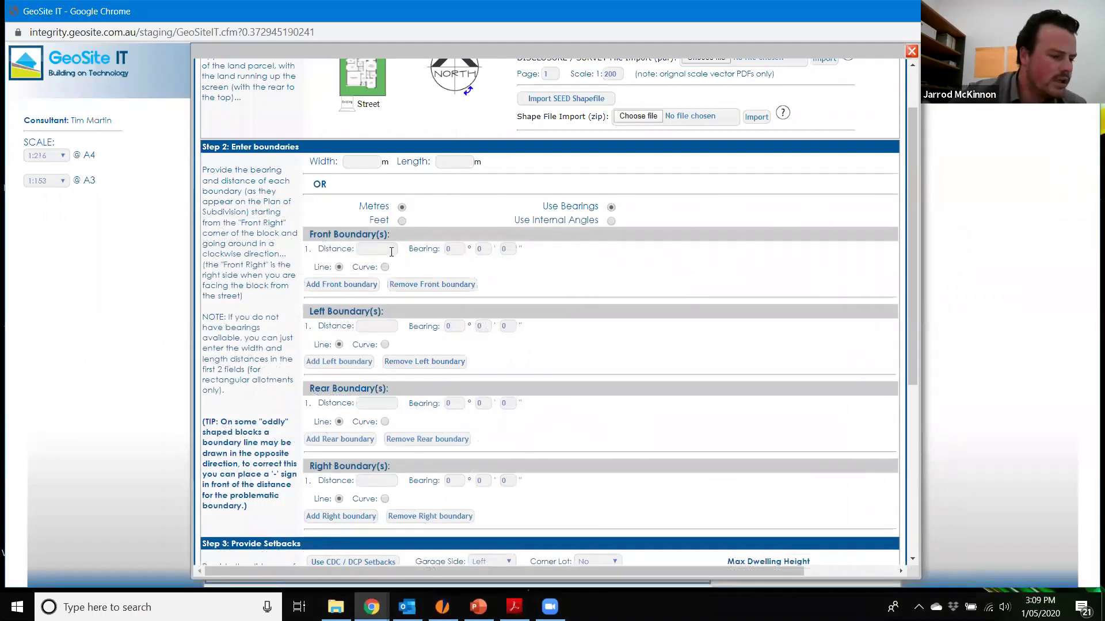
{"action": "type", "text": "12.6"}
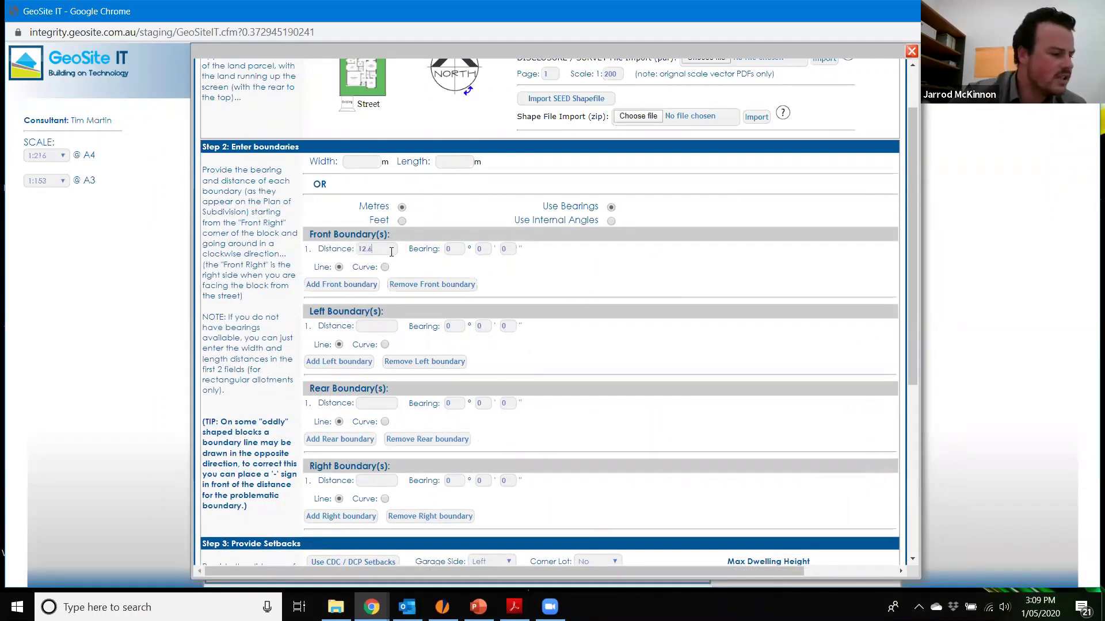
{"action": "type", "text": "85"}
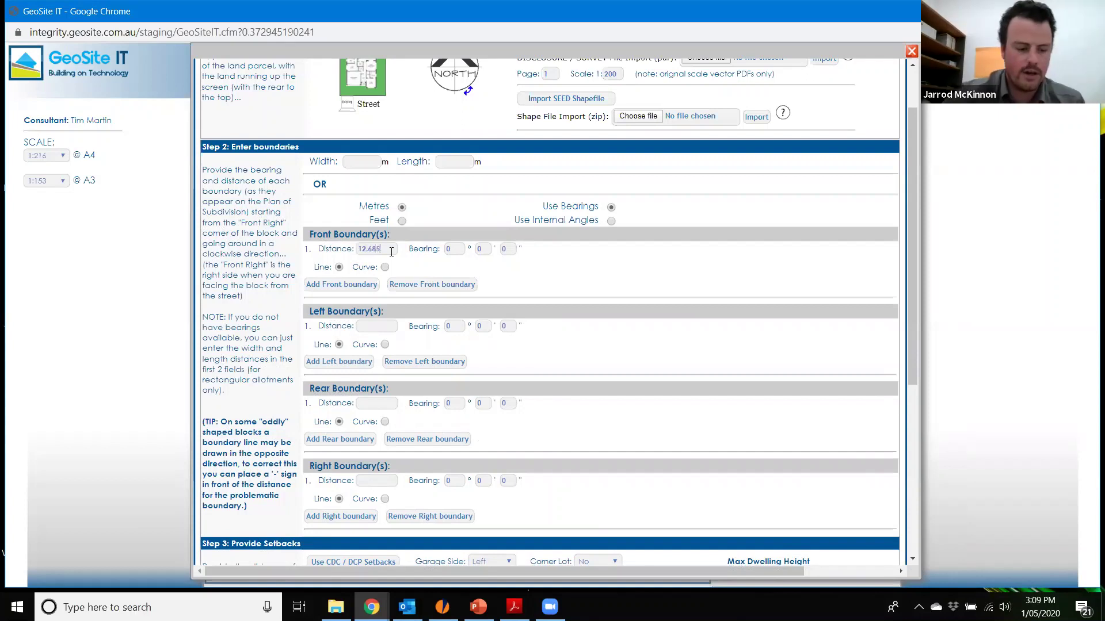
{"action": "key", "text": "Tab"}
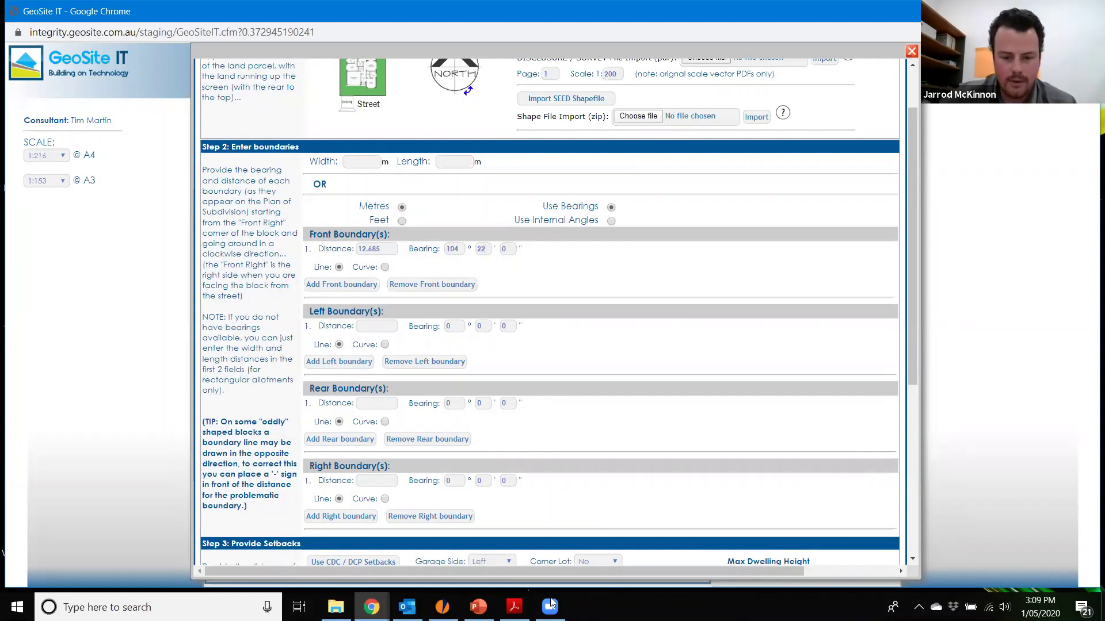
Make the front boundary a curve using the linen plan's values: radius 67, arc distance 12.705 and arc direction below.
{"action": "left_click", "coordinate": [513, 607]}
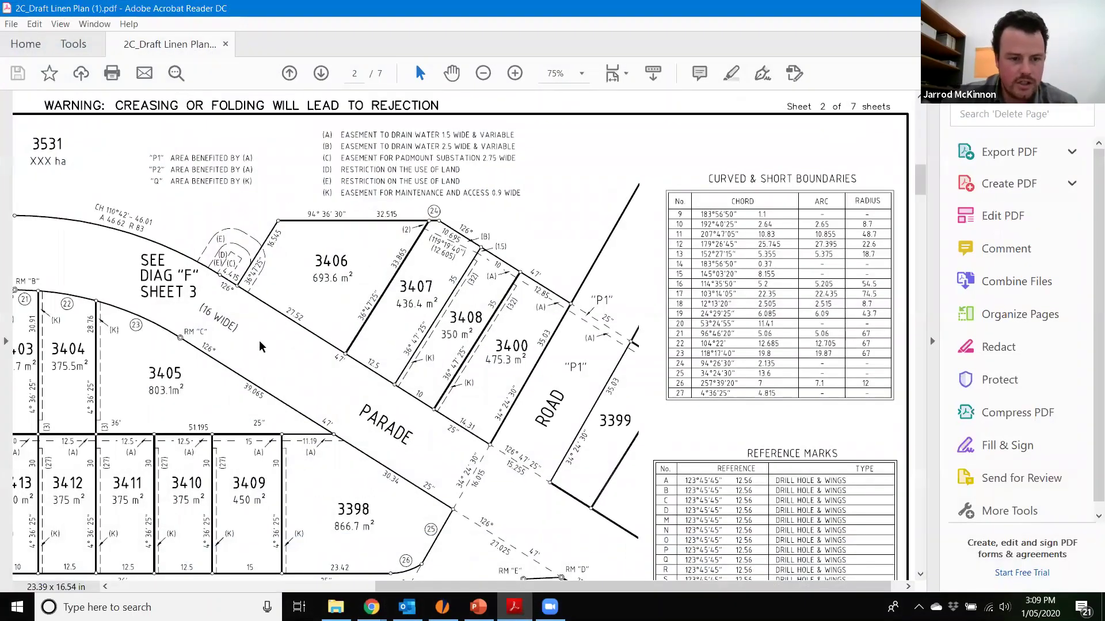
{"action": "scroll", "coordinate": [120, 223], "scroll_direction": "left", "scroll_amount": 2}
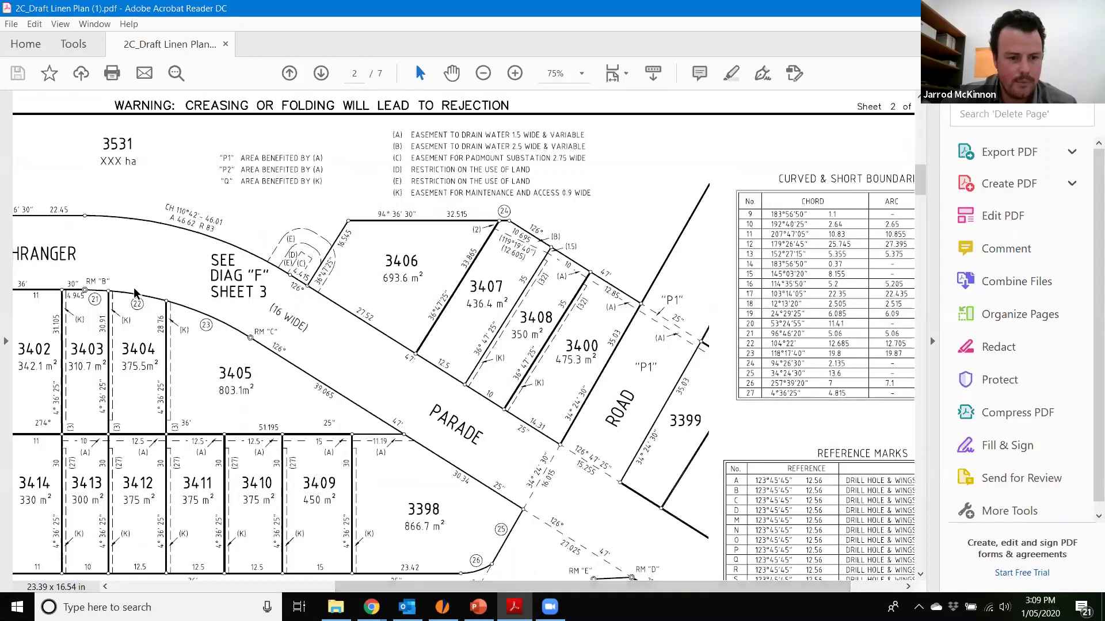
{"action": "left_click_drag", "start_coordinate": [582, 587], "coordinate": [618, 594]}
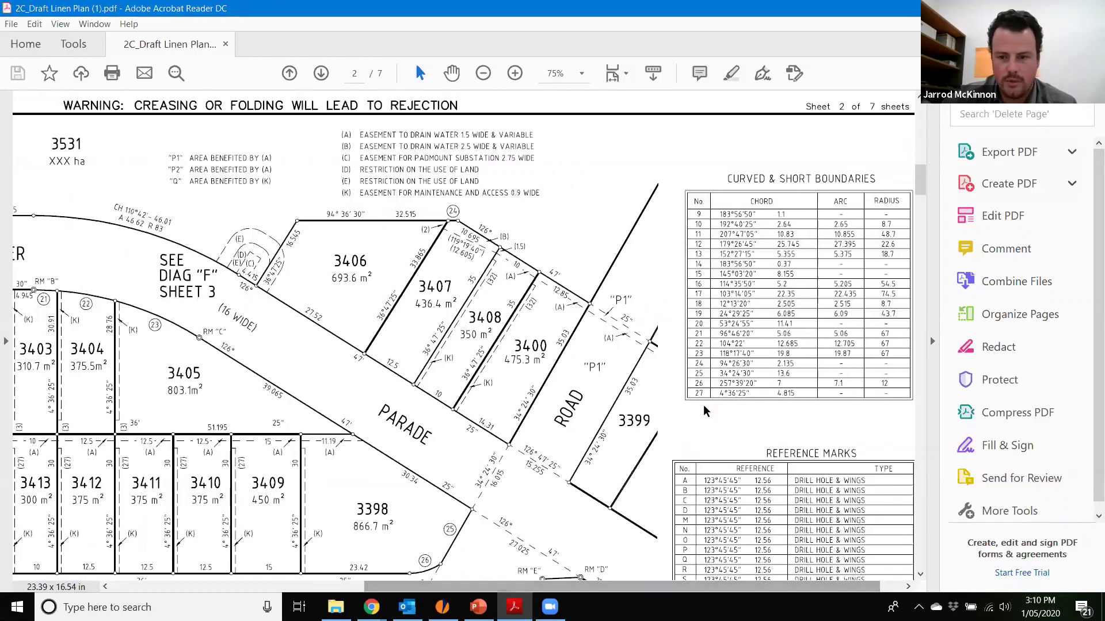
{"action": "left_click", "coordinate": [514, 607]}
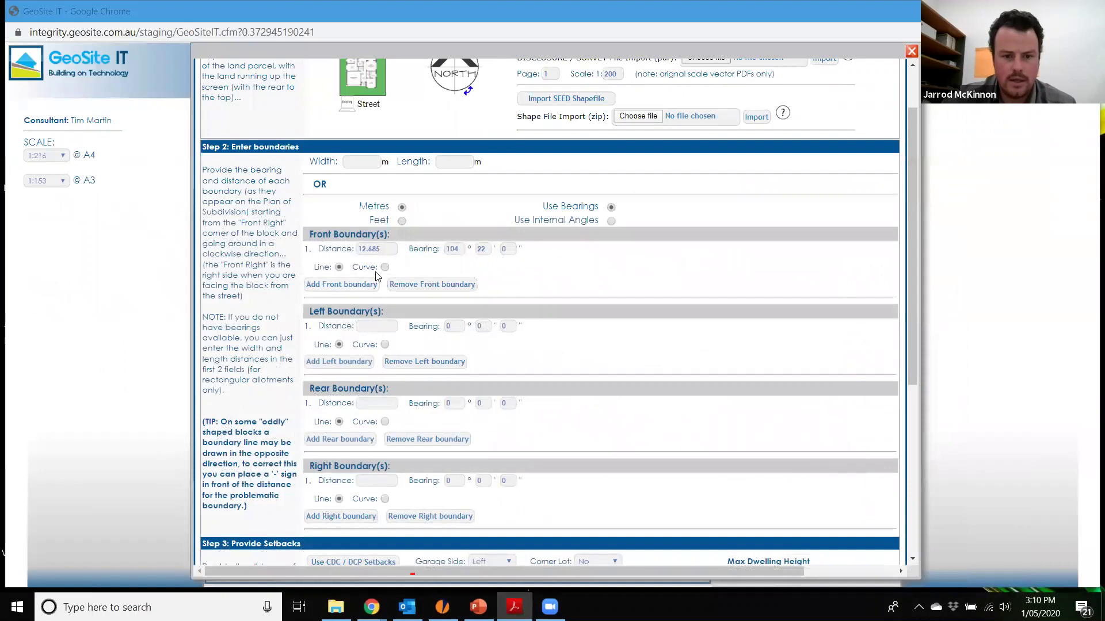
{"action": "left_click", "coordinate": [384, 267]}
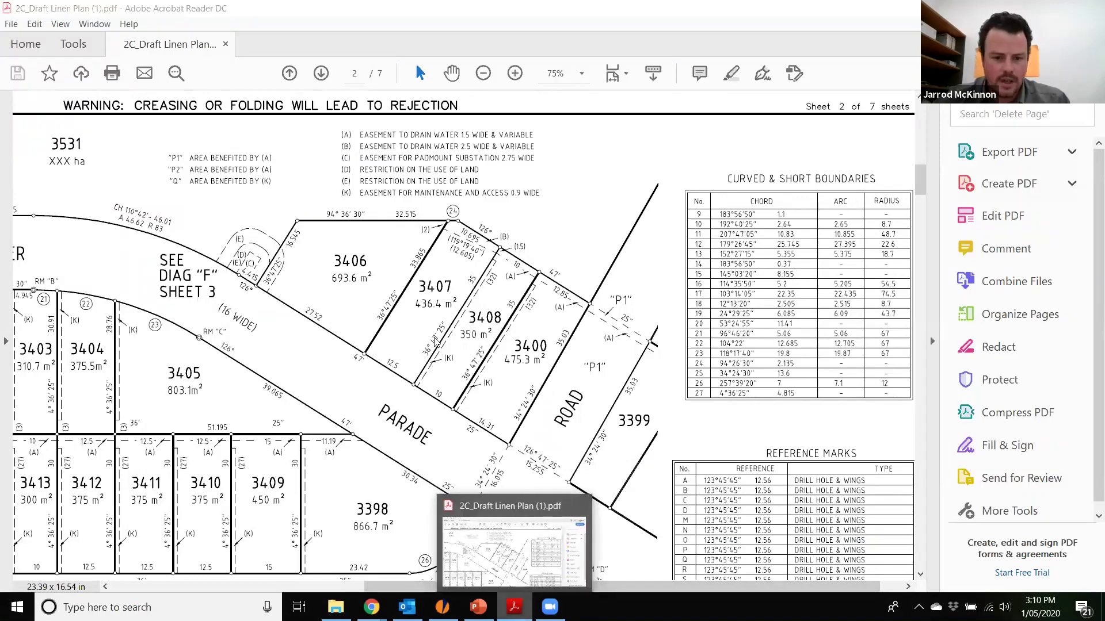
{"action": "key", "text": "alt+Tab"}
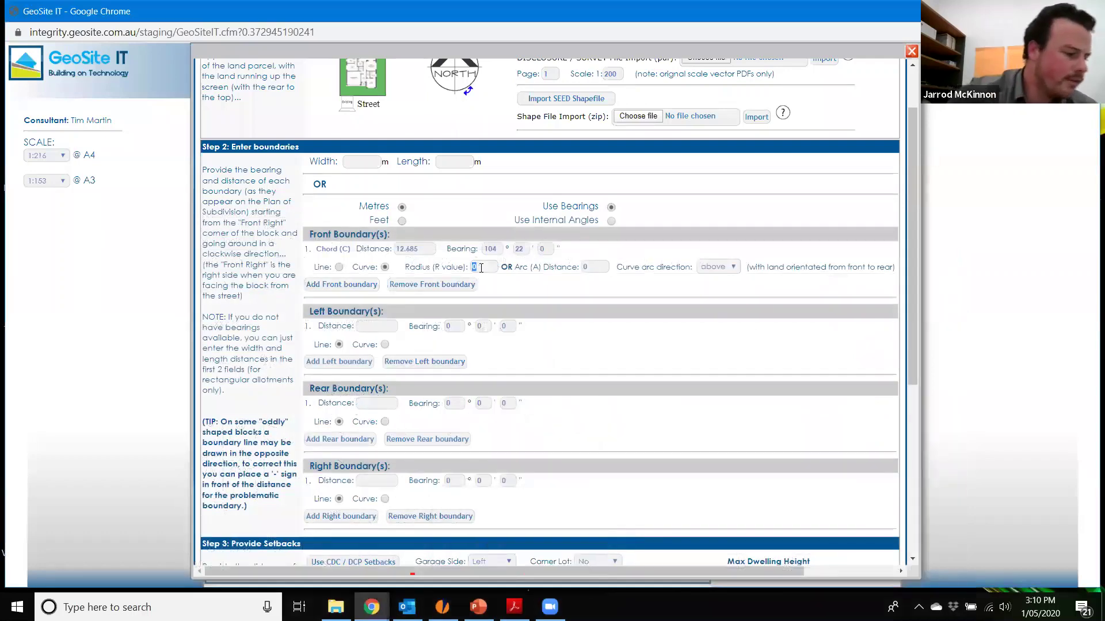
{"action": "type", "text": "67"}
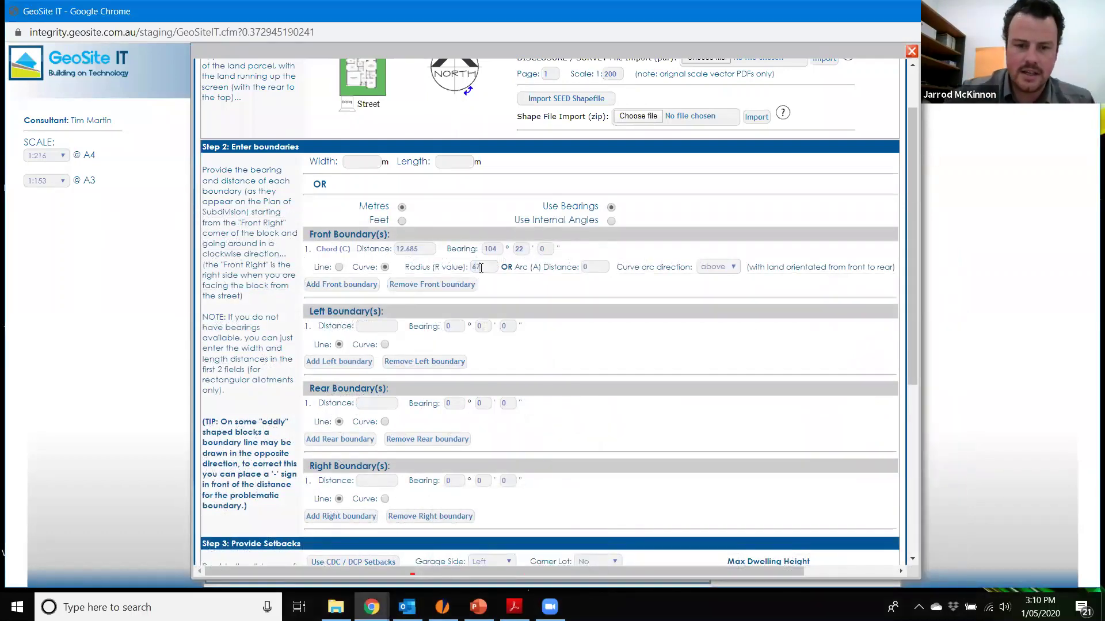
{"action": "key", "text": "Tab"}
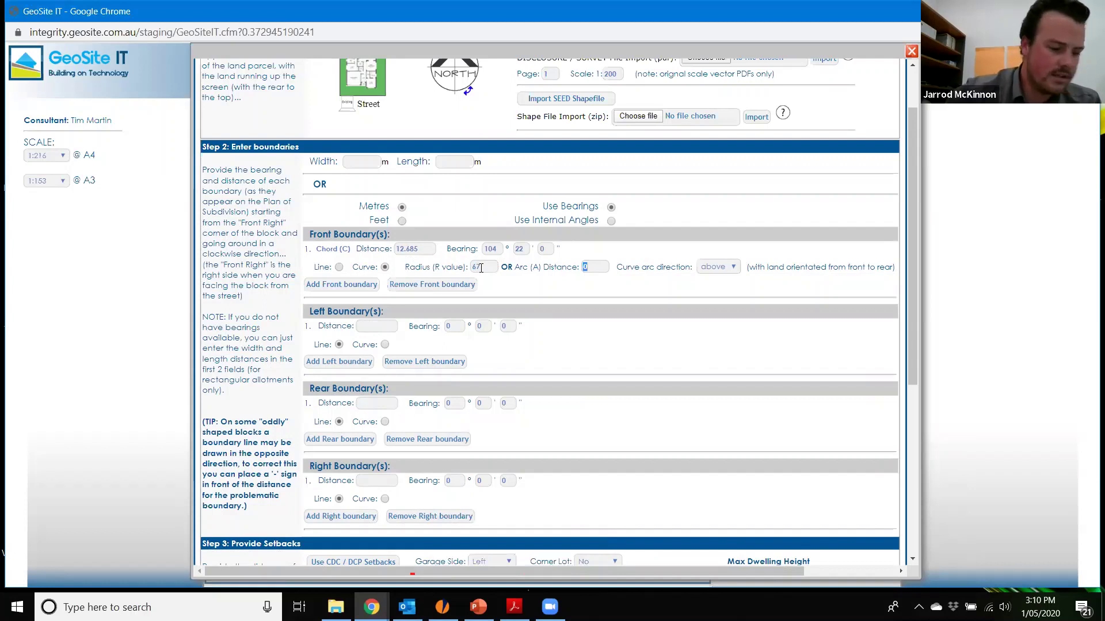
{"action": "type", "text": "12.705"}
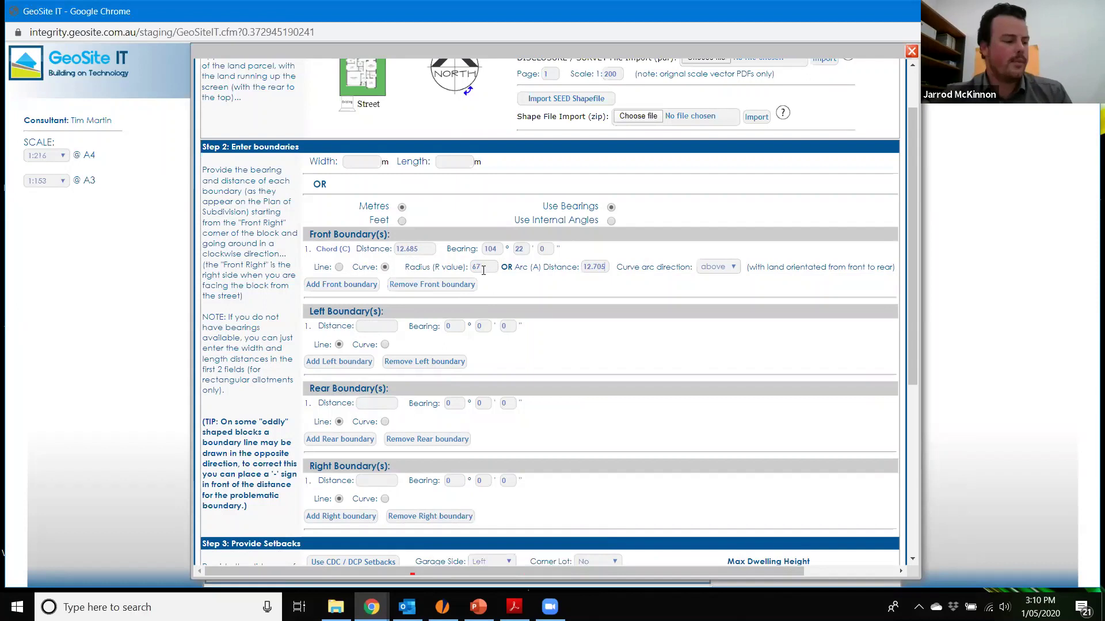
{"action": "left_click", "coordinate": [733, 269]}
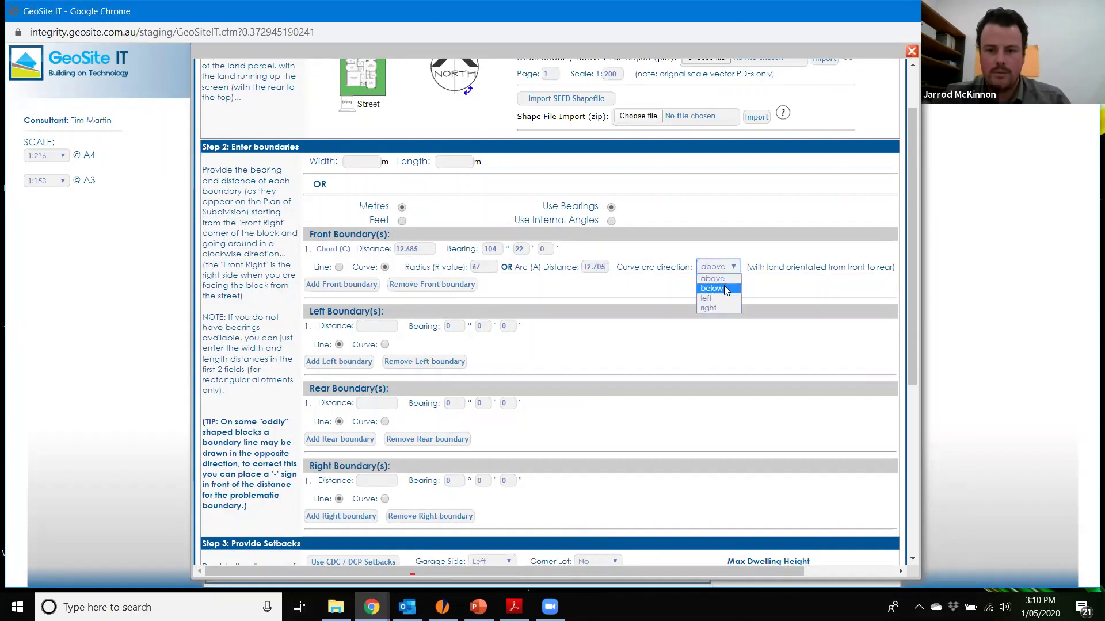
{"action": "left_click", "coordinate": [726, 291]}
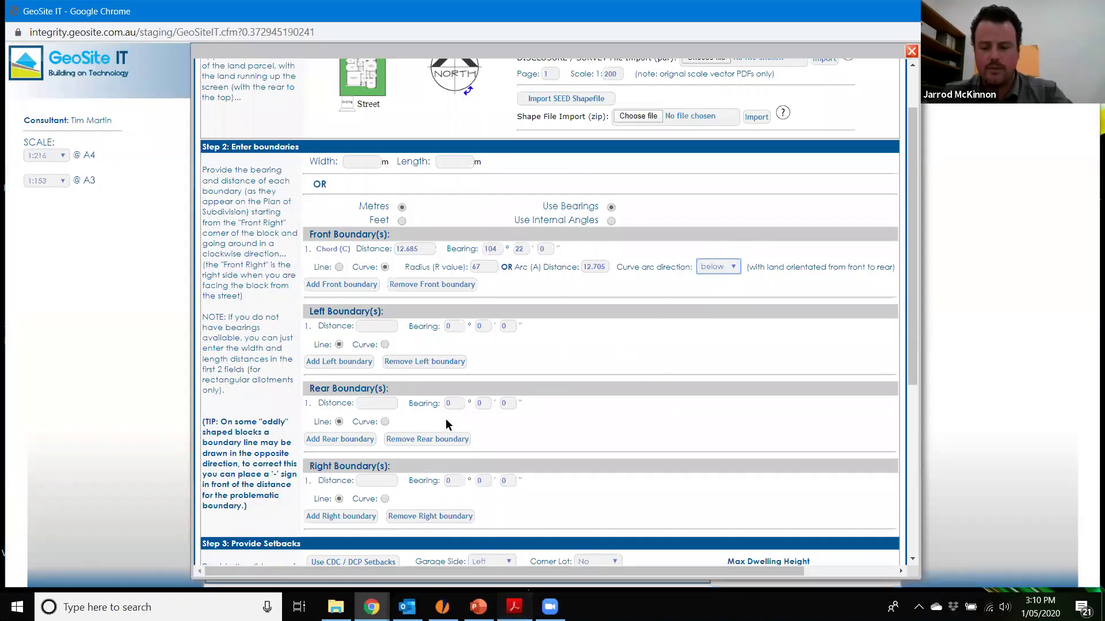
Consult lot 3404 on the linen plan and enter the left boundary distance 28.76 m with bearing 4° 36' 25".
{"action": "key", "text": "alt+Tab"}
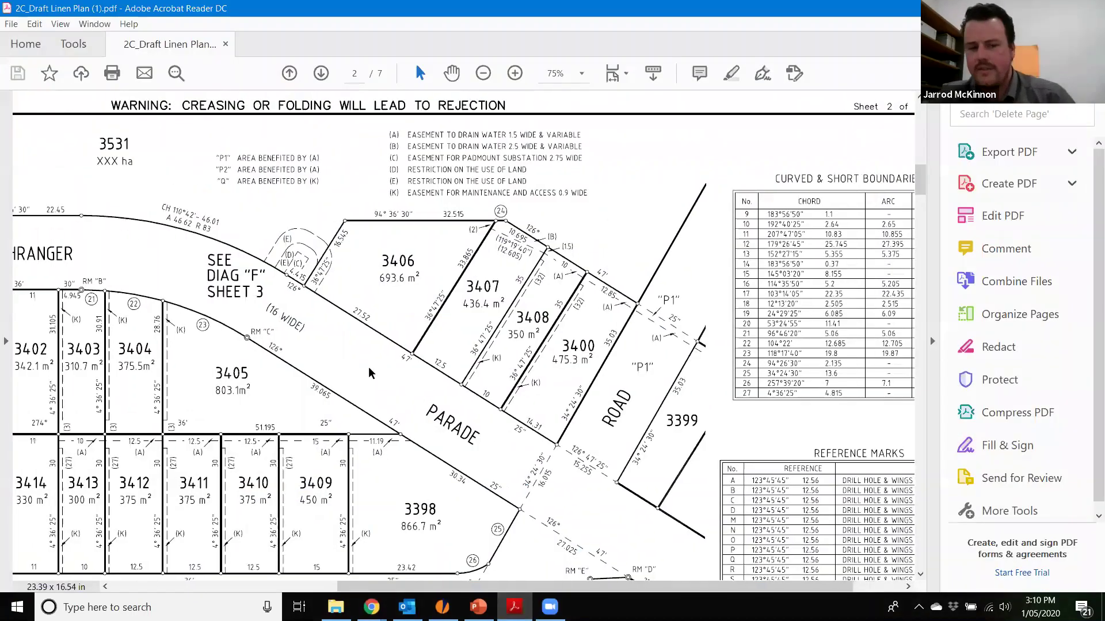
{"action": "scroll", "coordinate": [369, 372], "scroll_direction": "left", "scroll_amount": 3}
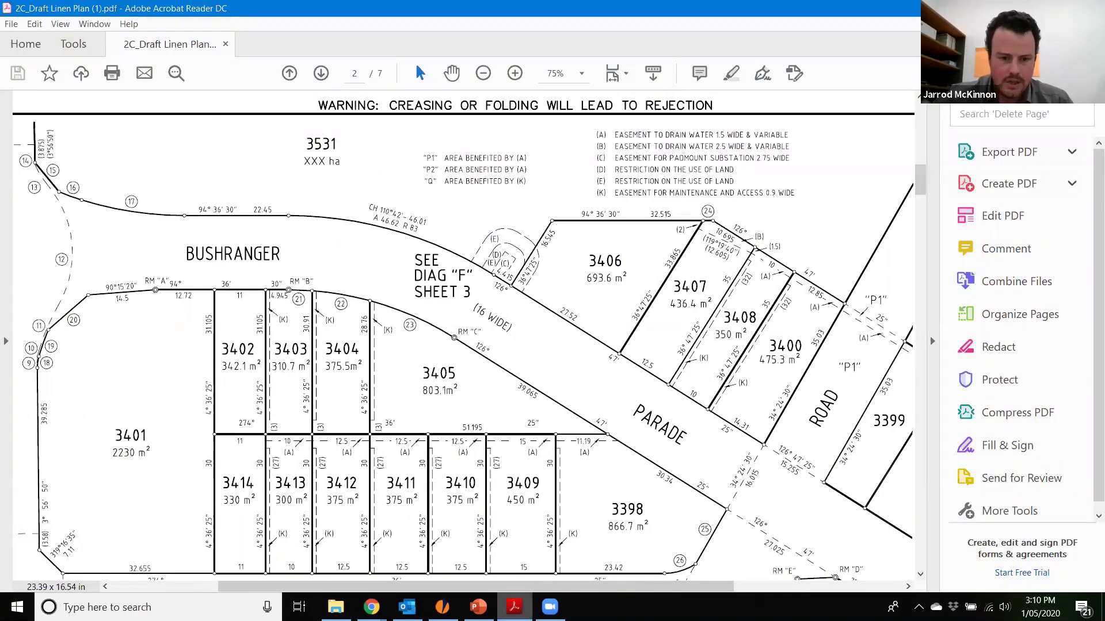
{"action": "left_click", "coordinate": [512, 541]}
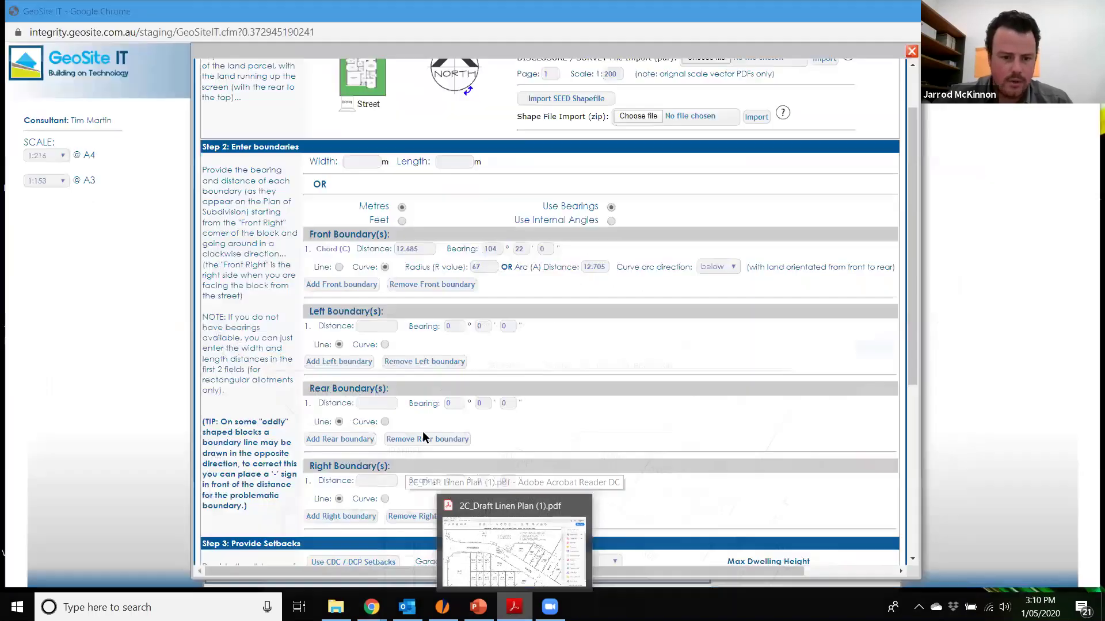
{"action": "key", "text": "alt+Tab"}
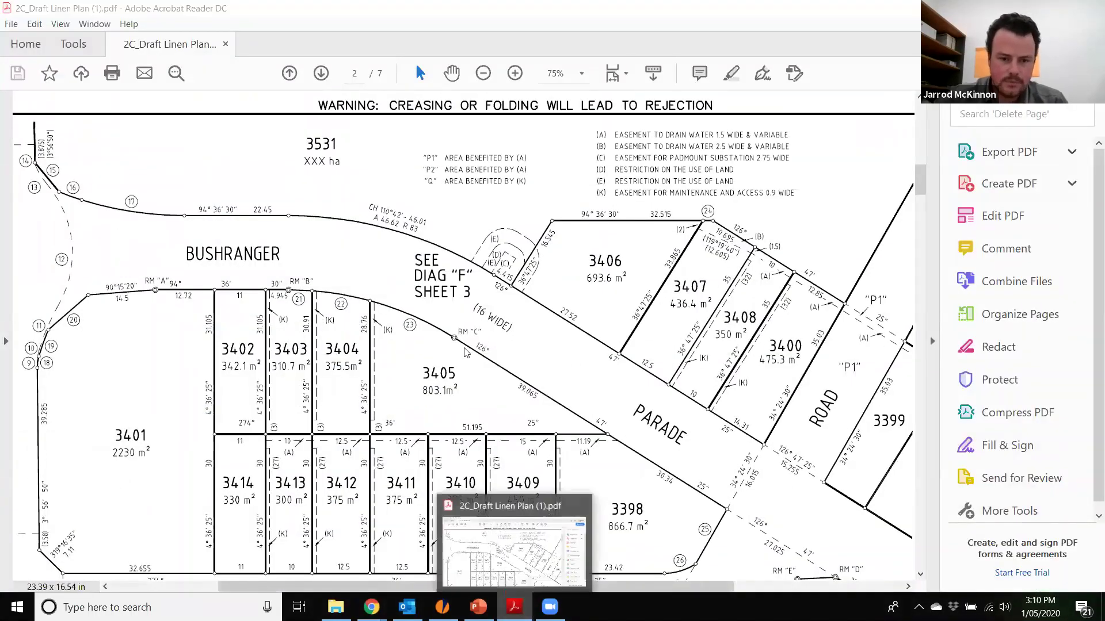
{"action": "left_click", "coordinate": [514, 607]}
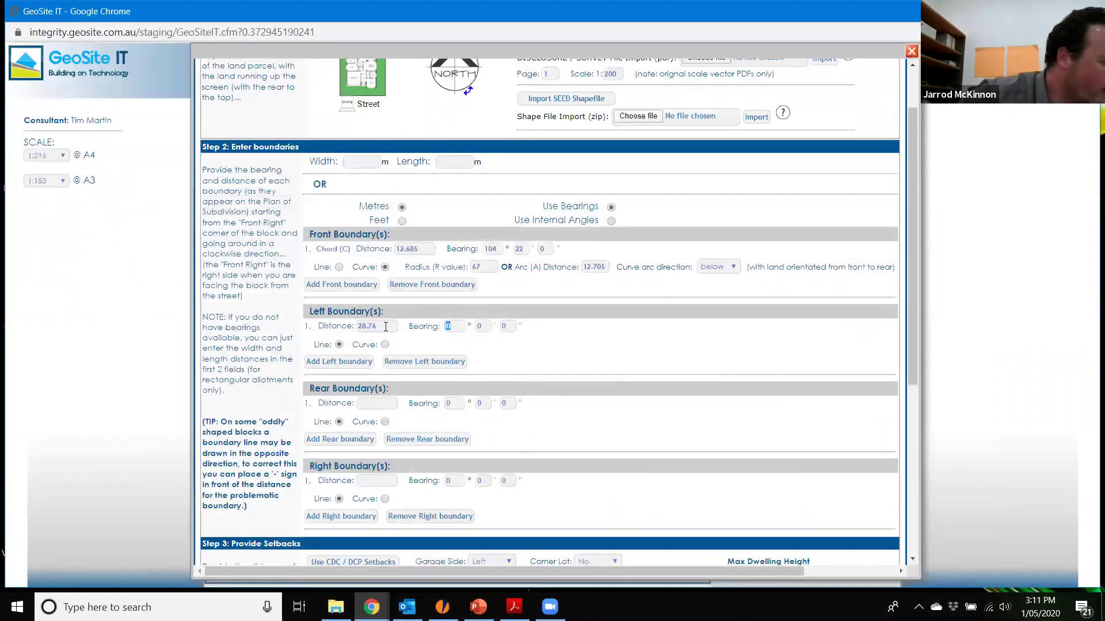
{"action": "type", "text": "36"}
{"action": "key", "text": "Tab"}
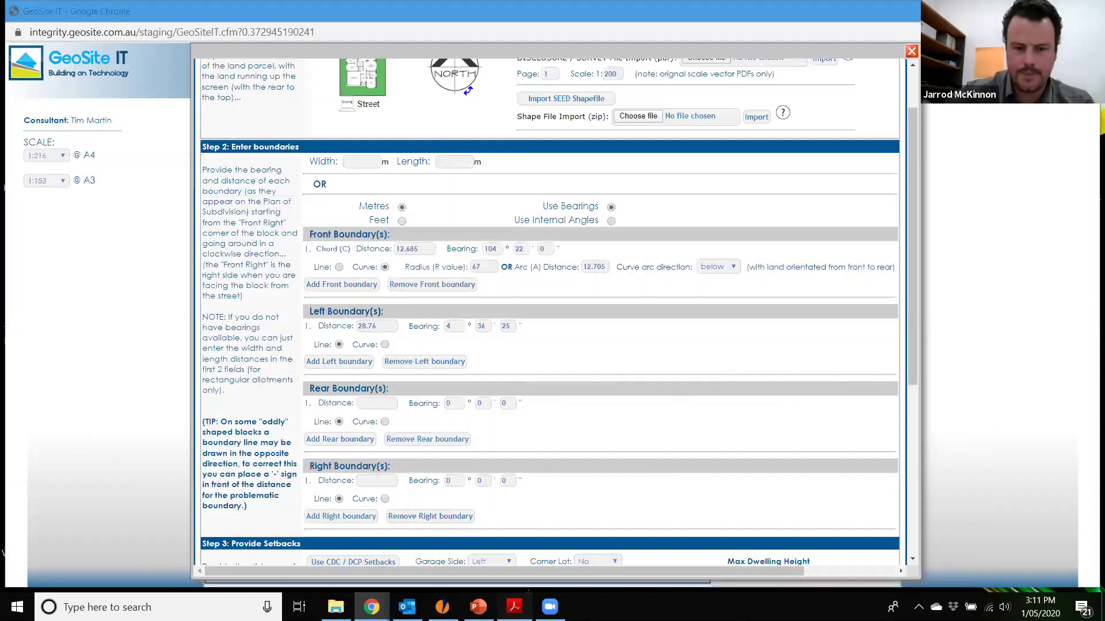
Check lot 3404's rear line on the linen plan and enter the rear boundary distance 12.5 m with bearing 274° 36' 25".
{"action": "key", "text": "alt+Tab"}
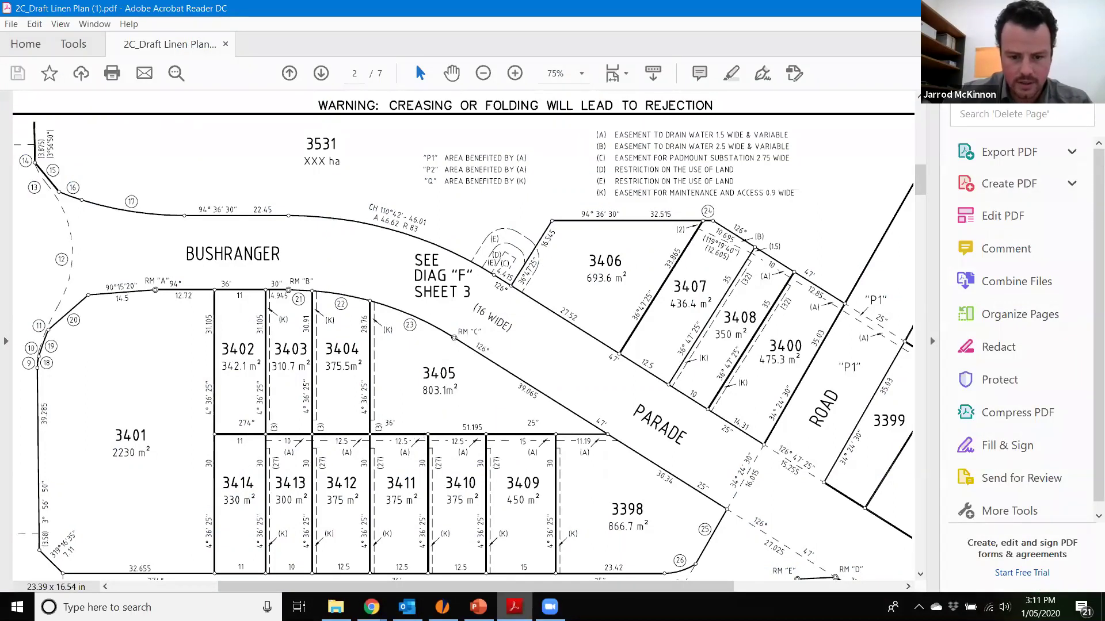
{"action": "key", "text": "alt+Tab"}
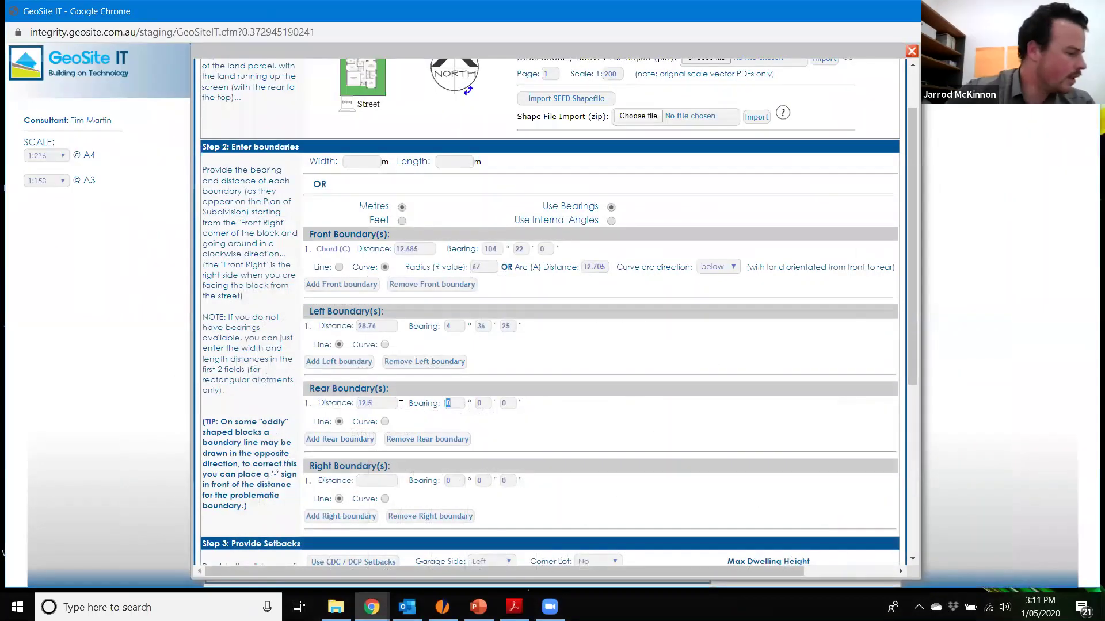
{"action": "type", "text": "27"}
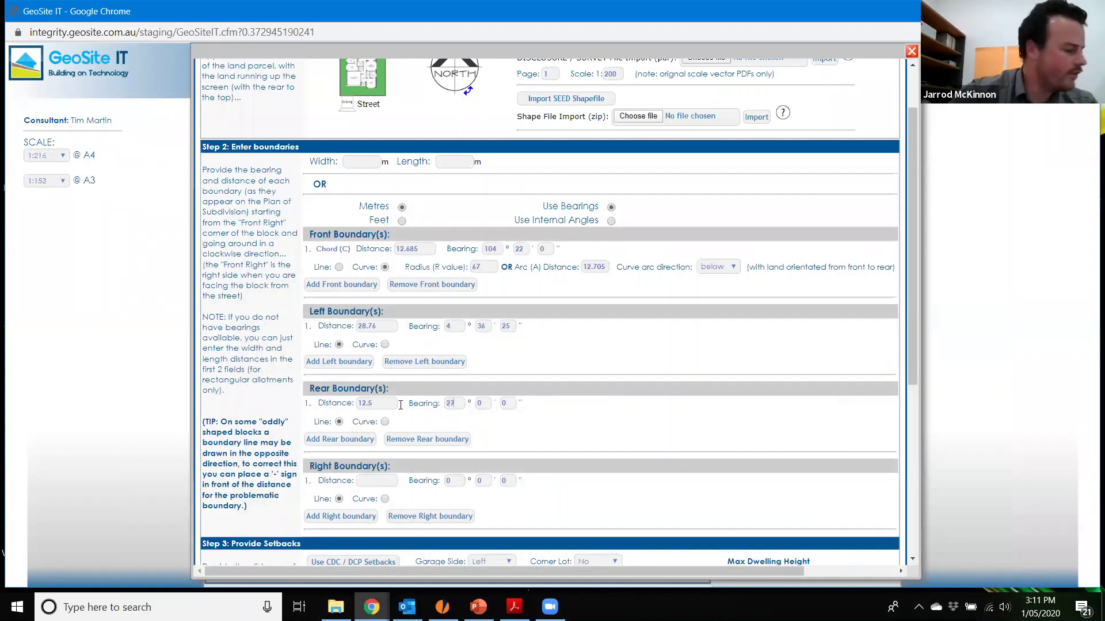
{"action": "type", "text": "36"}
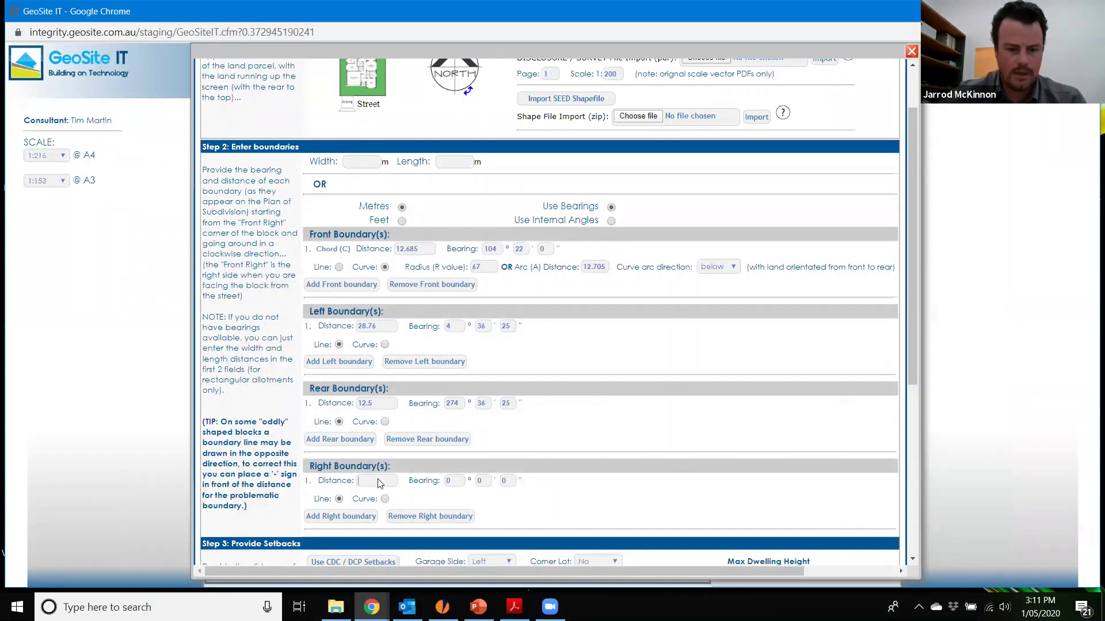
Consult lot 3404 on the linen plan and enter the right boundary distance 30.91 m with bearing 4° 36' 25".
{"action": "key", "text": "alt+Tab"}
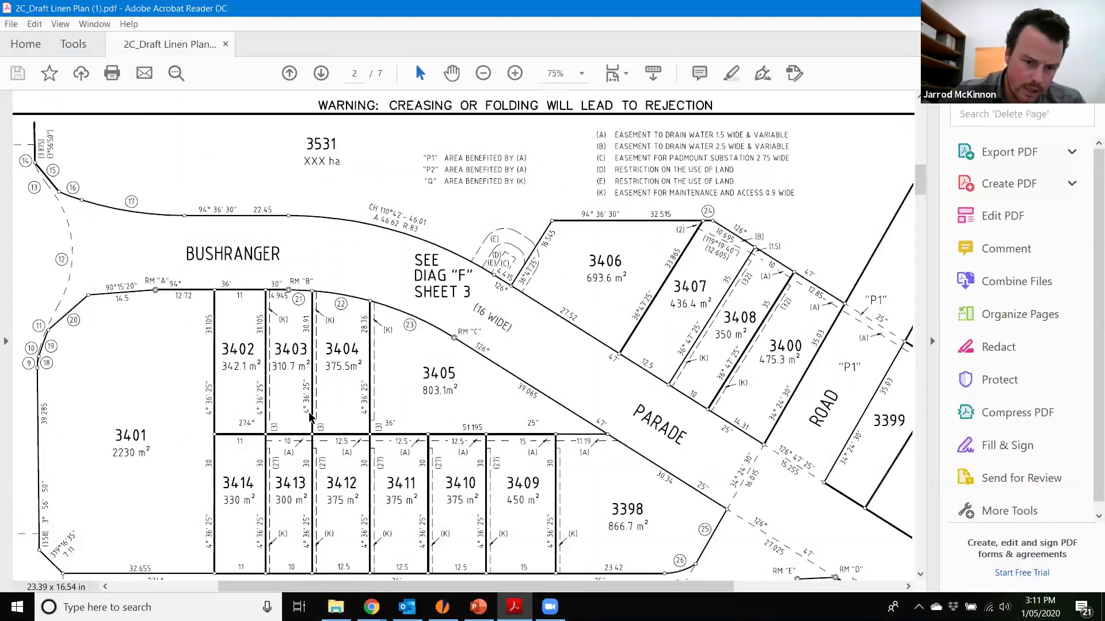
{"action": "left_click", "coordinate": [514, 607]}
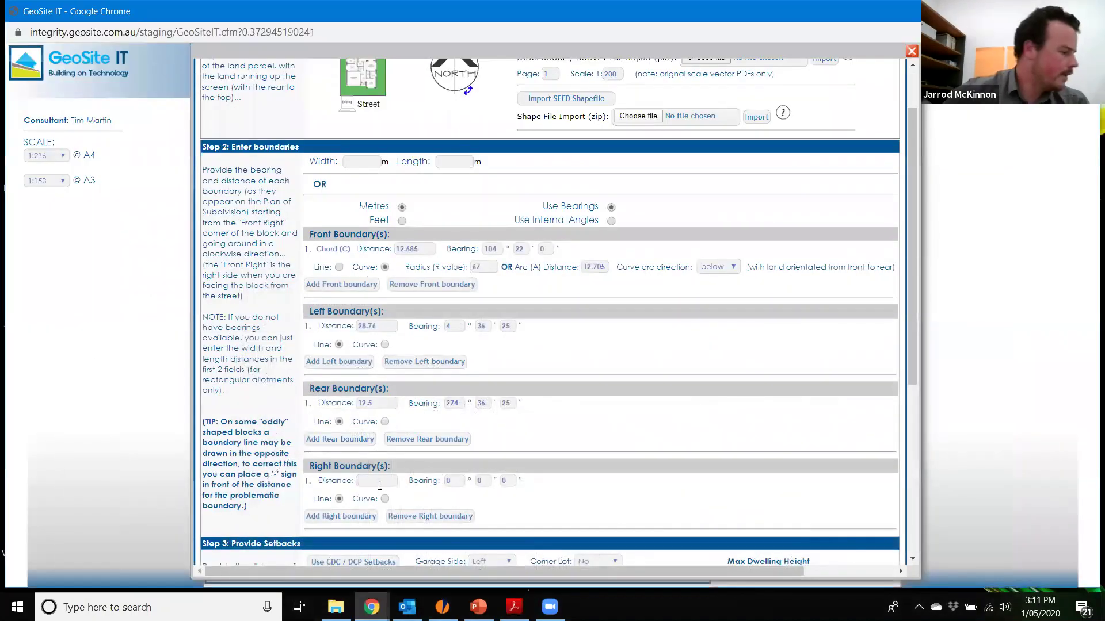
{"action": "left_click", "coordinate": [379, 486]}
{"action": "type", "text": "30."}
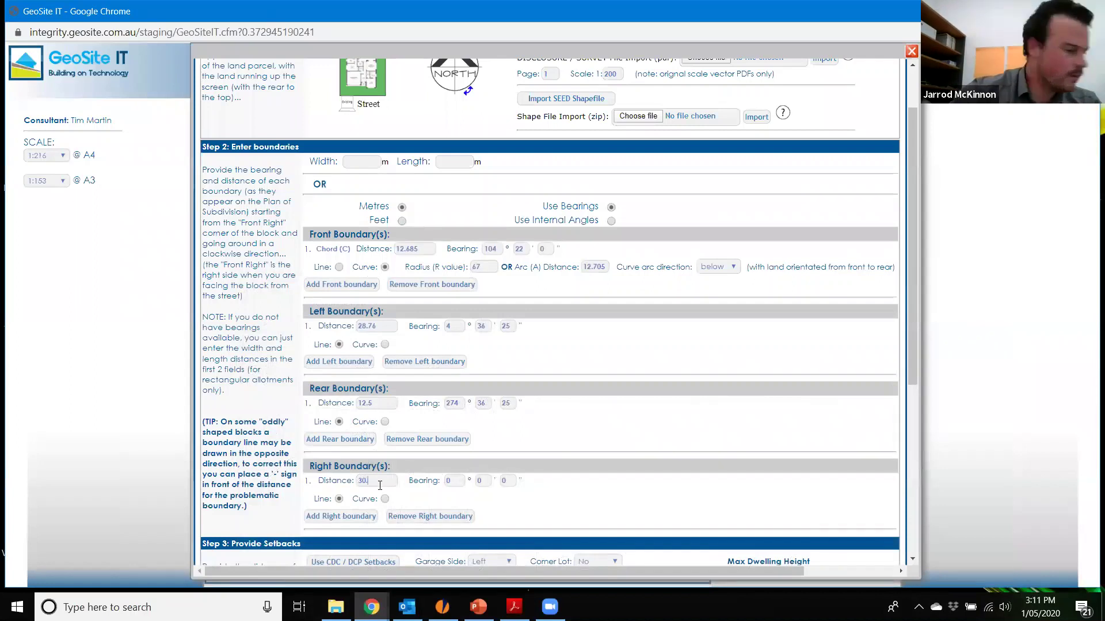
{"action": "type", "text": "91"}
{"action": "key", "text": "Tab"}
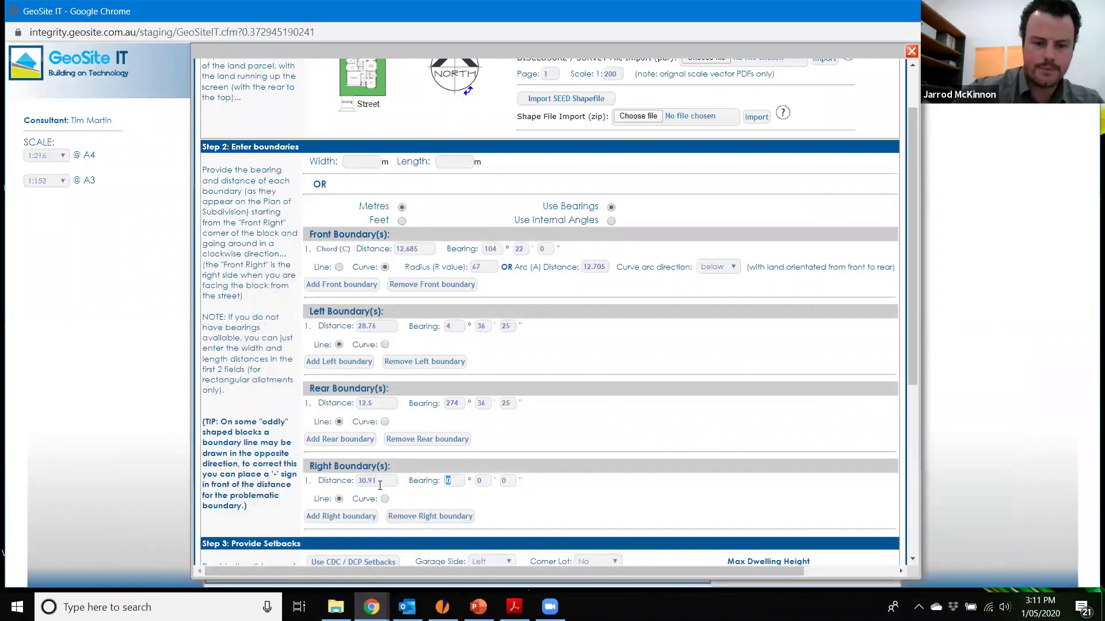
{"action": "type", "text": "4"}
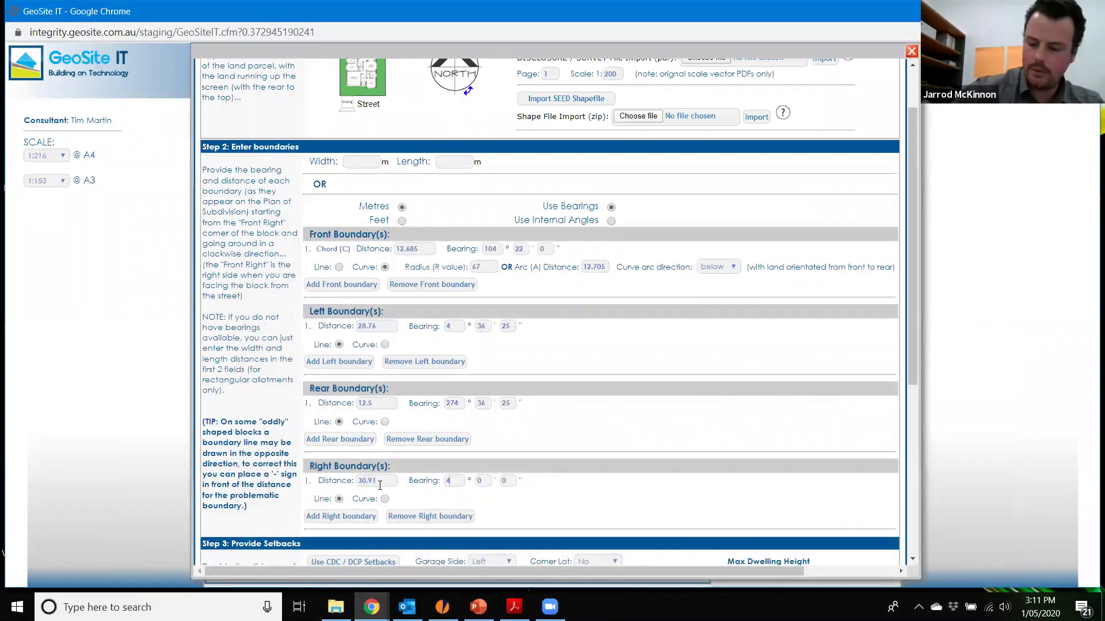
{"action": "key", "text": "Tab"}
{"action": "type", "text": "36"}
{"action": "key", "text": "Tab"}
{"action": "type", "text": "2"}
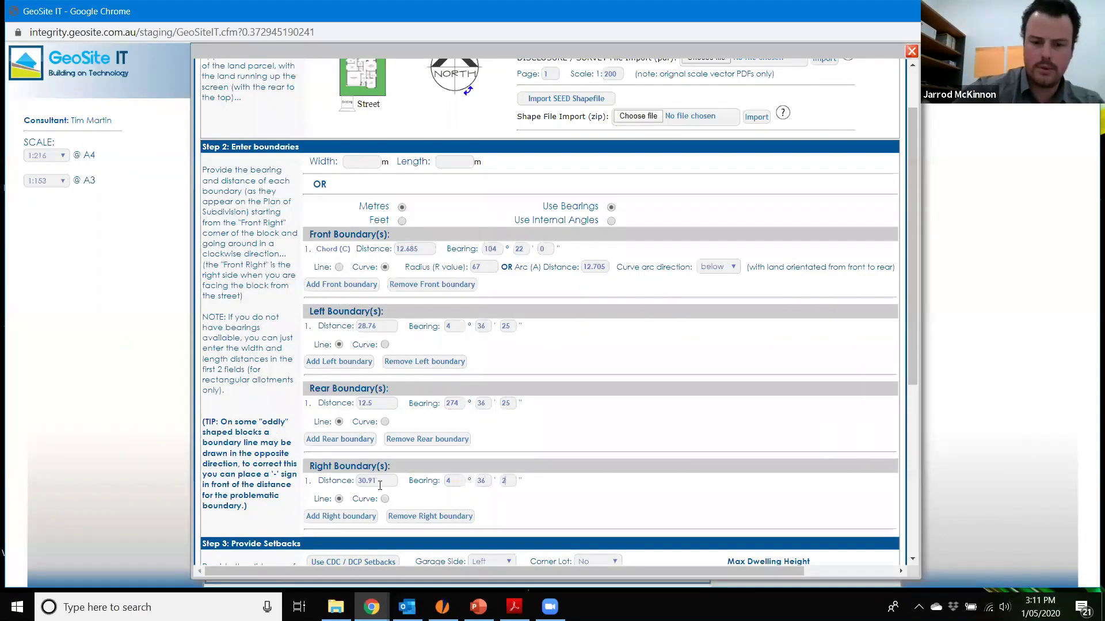
{"action": "type", "text": "5"}
Fill in the lot's setbacks from the CDC / DCP rules and turn off the double-storey setbacks.
{"action": "scroll", "coordinate": [353, 348], "scroll_direction": "down", "scroll_amount": 4}
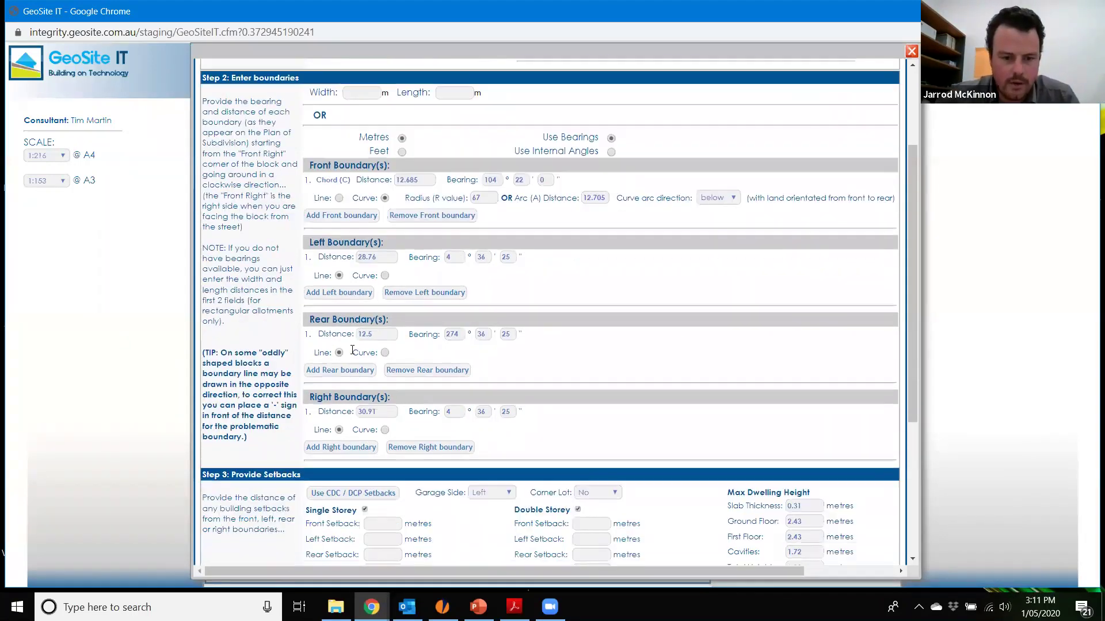
{"action": "scroll", "coordinate": [387, 343], "scroll_direction": "down", "scroll_amount": 1}
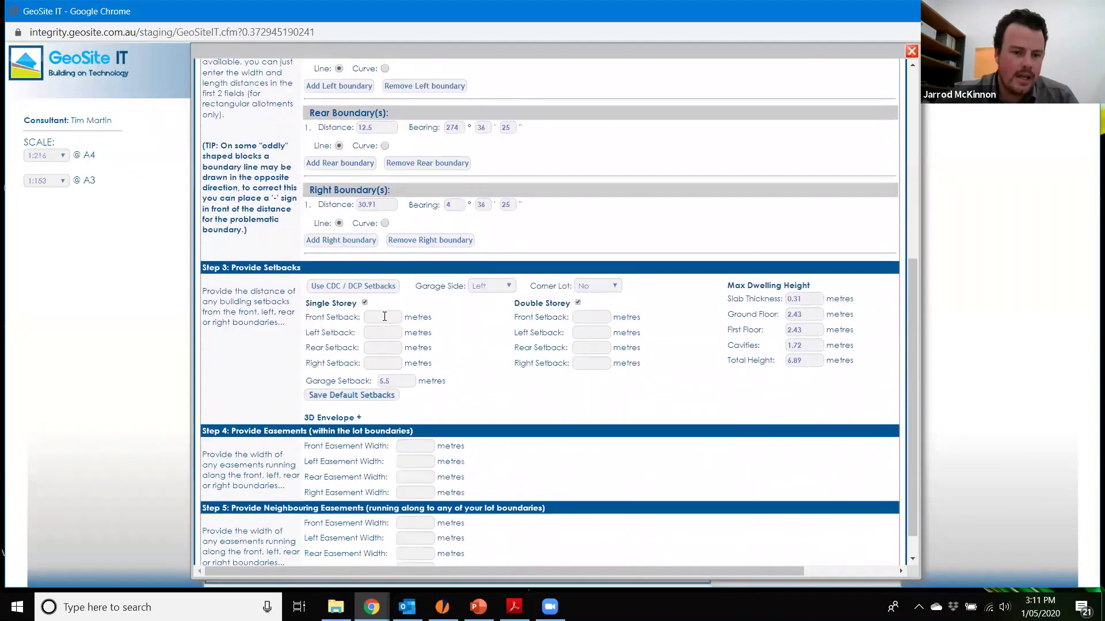
{"action": "left_click", "coordinate": [352, 288]}
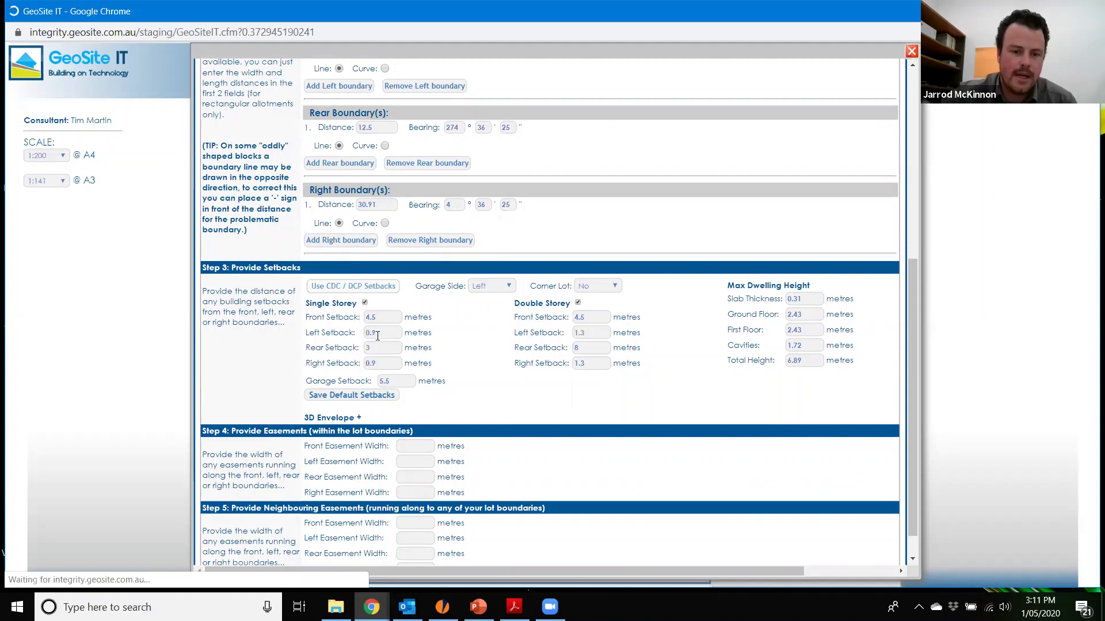
{"action": "left_click", "coordinate": [578, 303]}
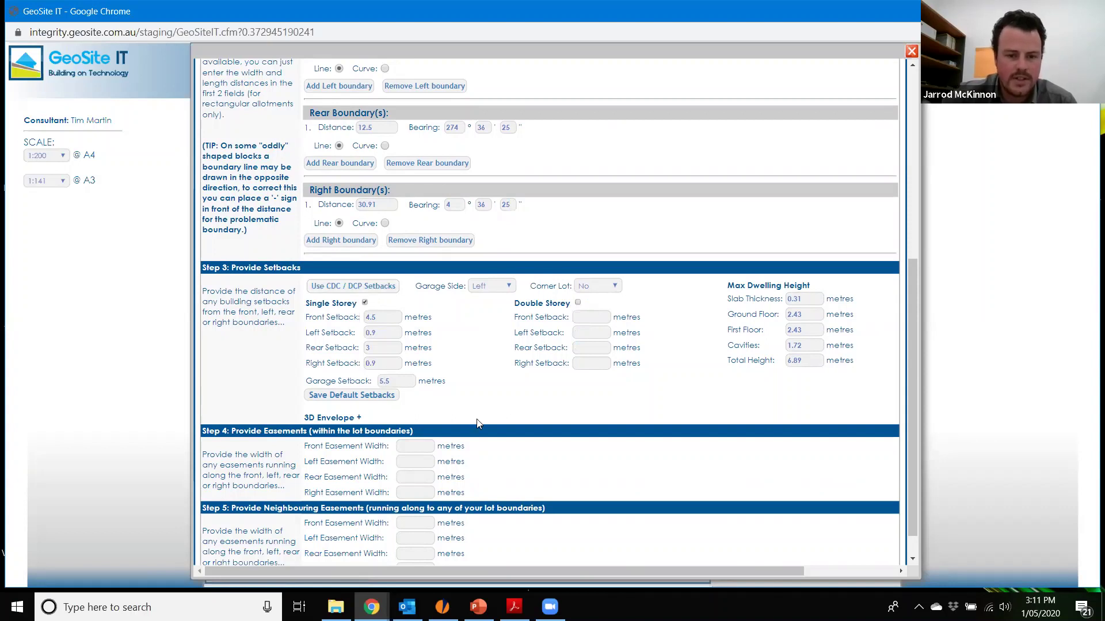
Set the single-storey left setback to 0.2 m and create the allotment, replacing the current drawing.
{"action": "scroll", "coordinate": [483, 437], "scroll_direction": "down", "scroll_amount": 1}
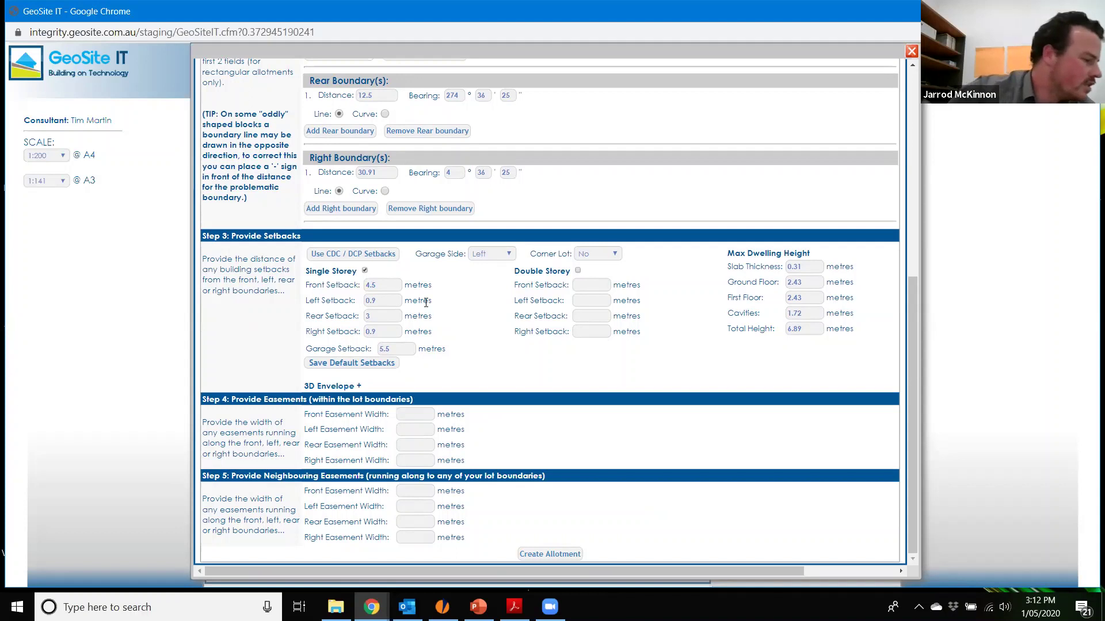
{"action": "left_click", "coordinate": [388, 302]}
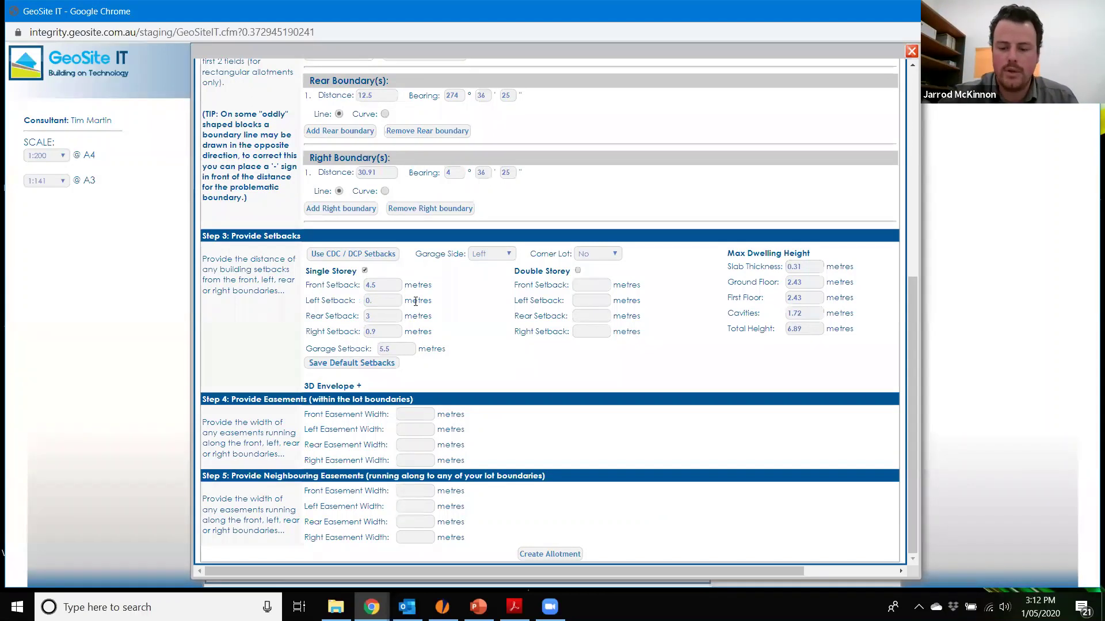
{"action": "left_click", "coordinate": [555, 554]}
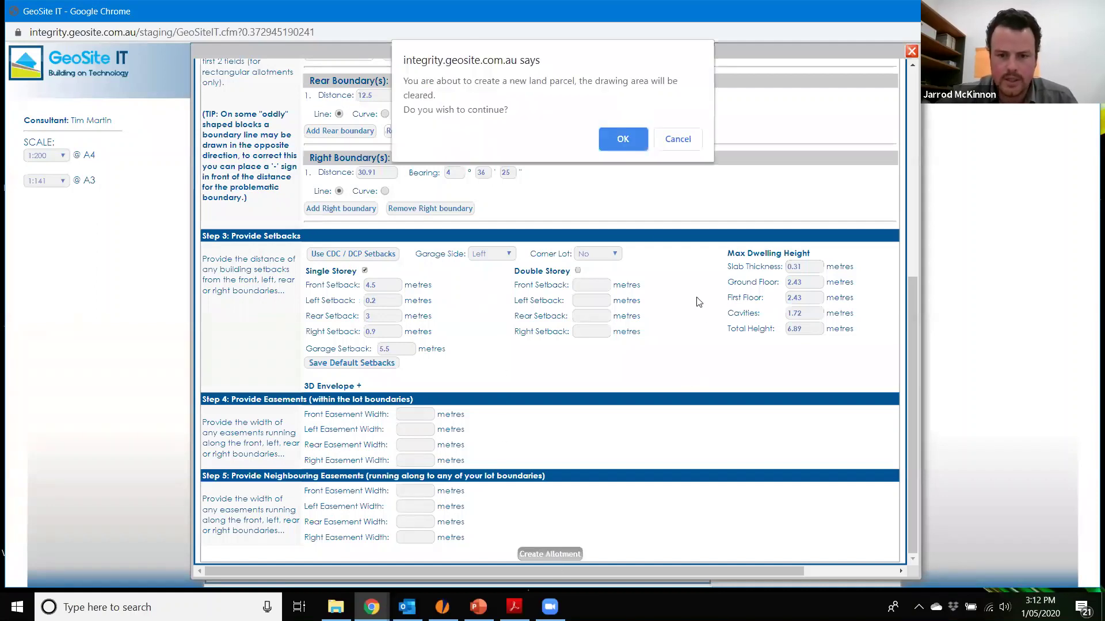
{"action": "left_click", "coordinate": [620, 139]}
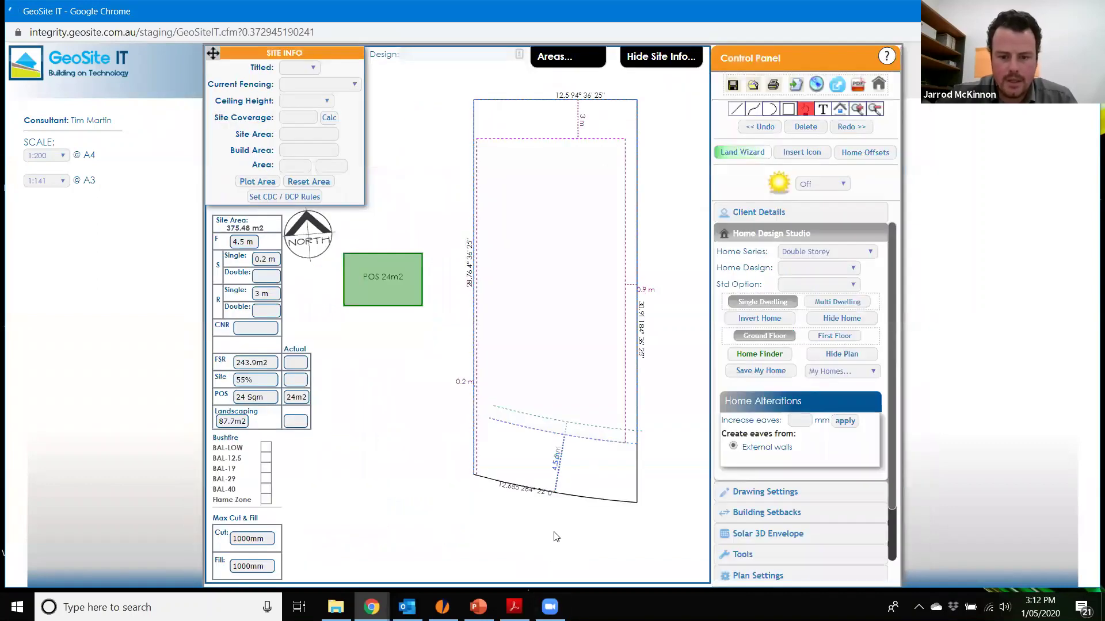
Inspect the two curved front setback lines and their properties on the new lot.
{"action": "left_click", "coordinate": [567, 428]}
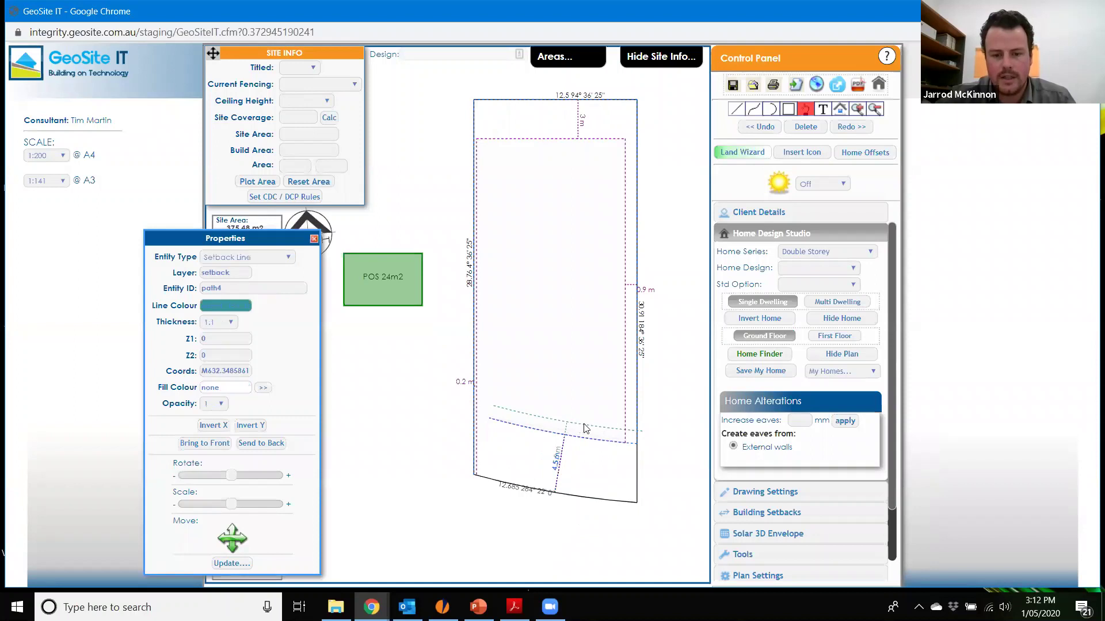
{"action": "left_click", "coordinate": [583, 428]}
{"action": "scroll", "coordinate": [592, 431], "scroll_direction": "up", "scroll_amount": 3}
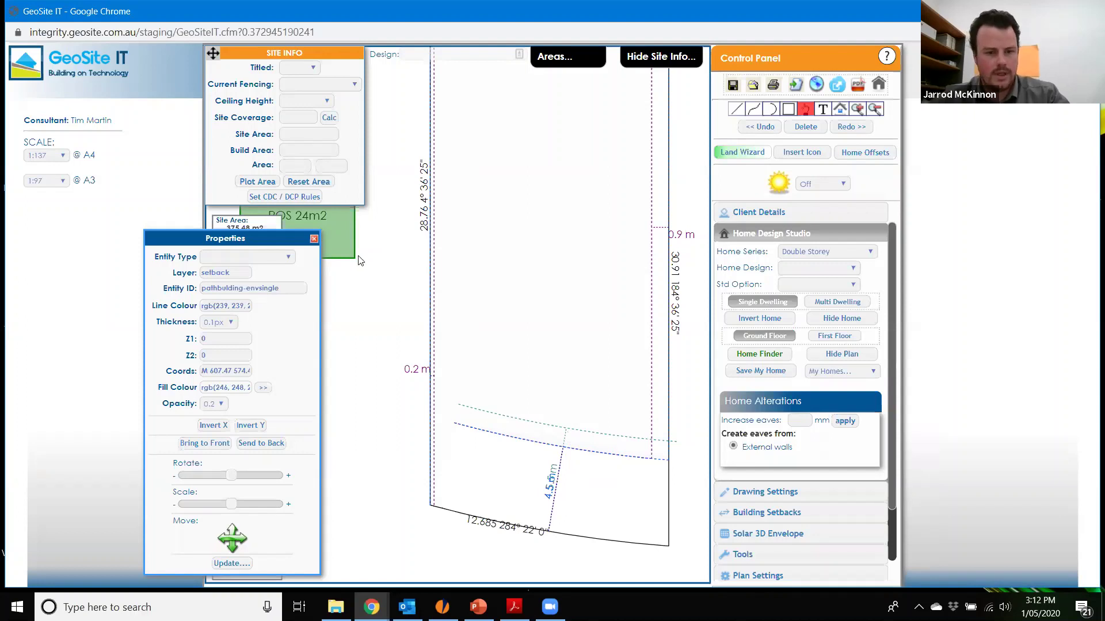
{"action": "left_click", "coordinate": [314, 238]}
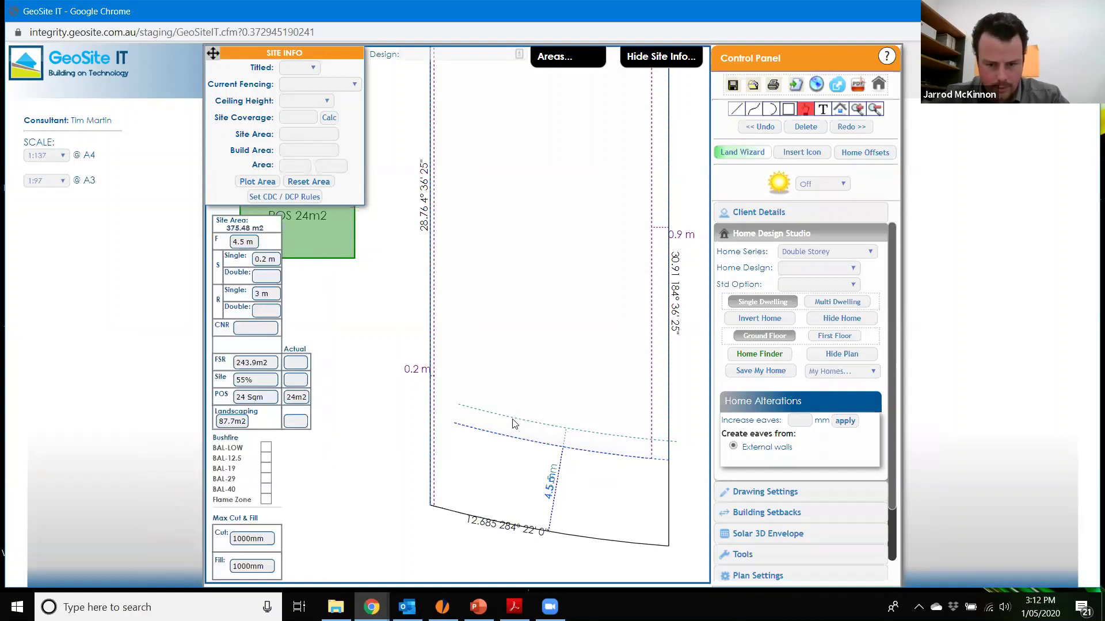
{"action": "left_click", "coordinate": [666, 444]}
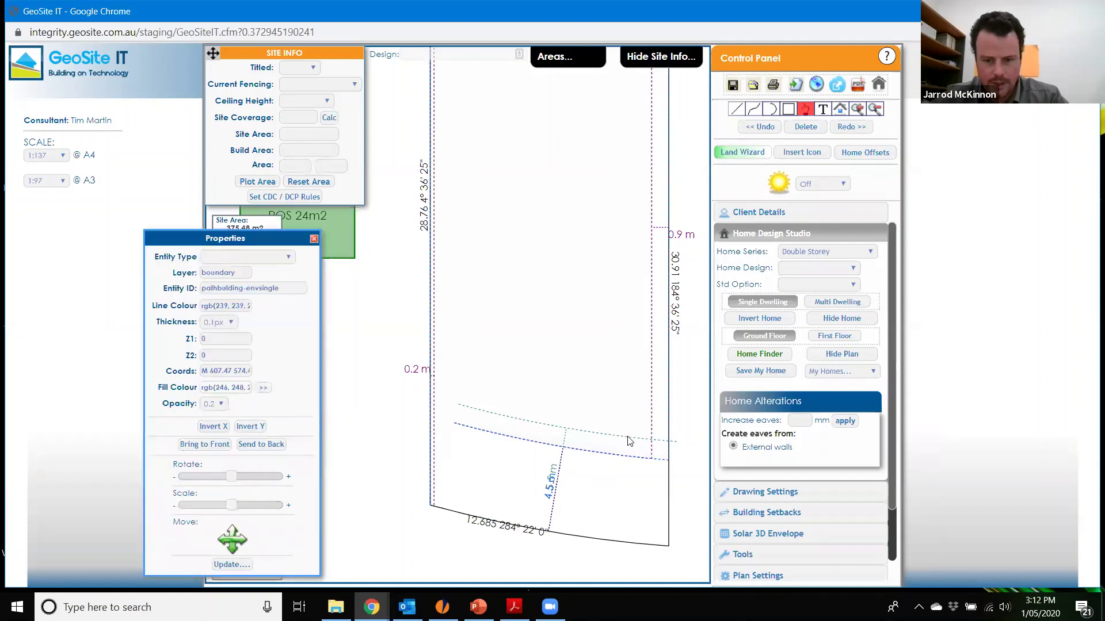
{"action": "scroll", "coordinate": [506, 373], "scroll_direction": "down", "scroll_amount": 1}
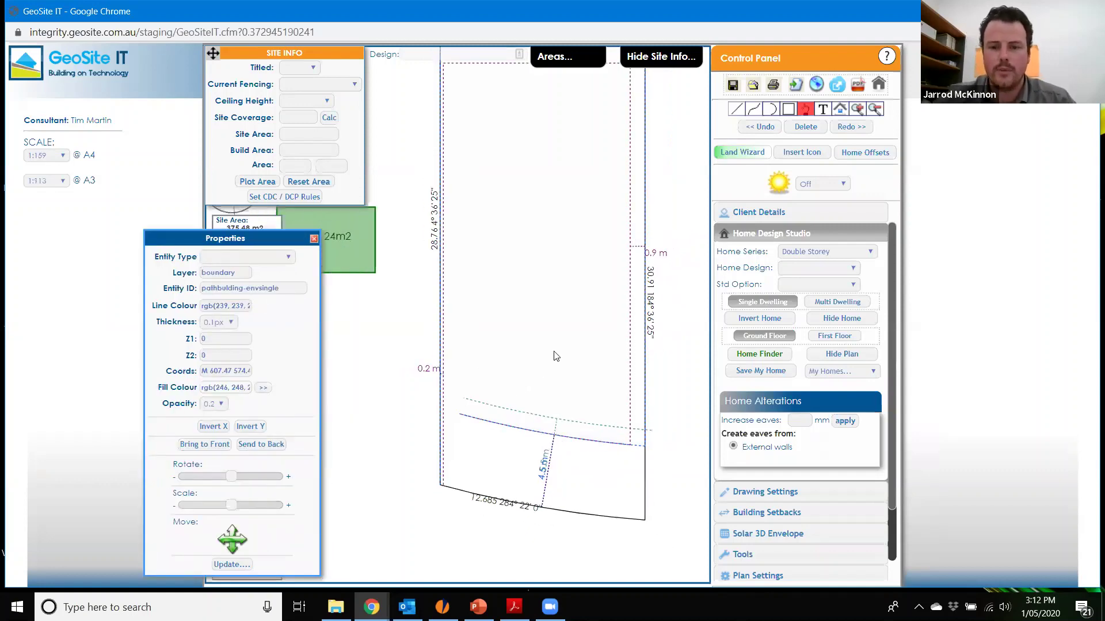
{"action": "scroll", "coordinate": [675, 241], "scroll_direction": "down", "scroll_amount": 1}
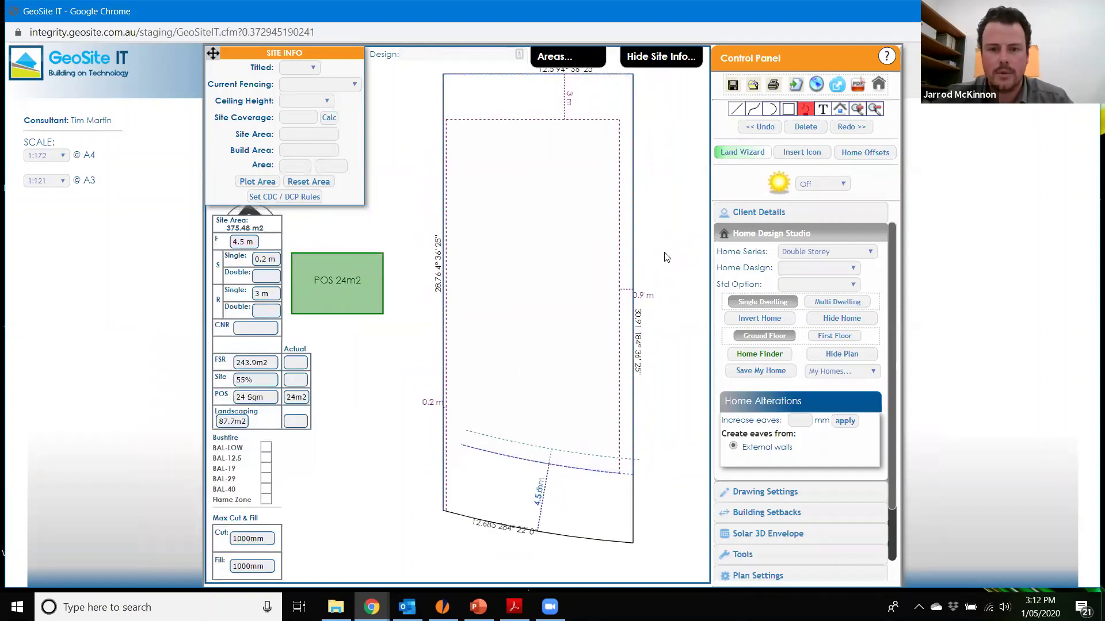
Place the Avoca 205 F1 design from the Single Storey series on the lot.
{"action": "left_click", "coordinate": [825, 252]}
{"action": "left_click", "coordinate": [813, 279]}
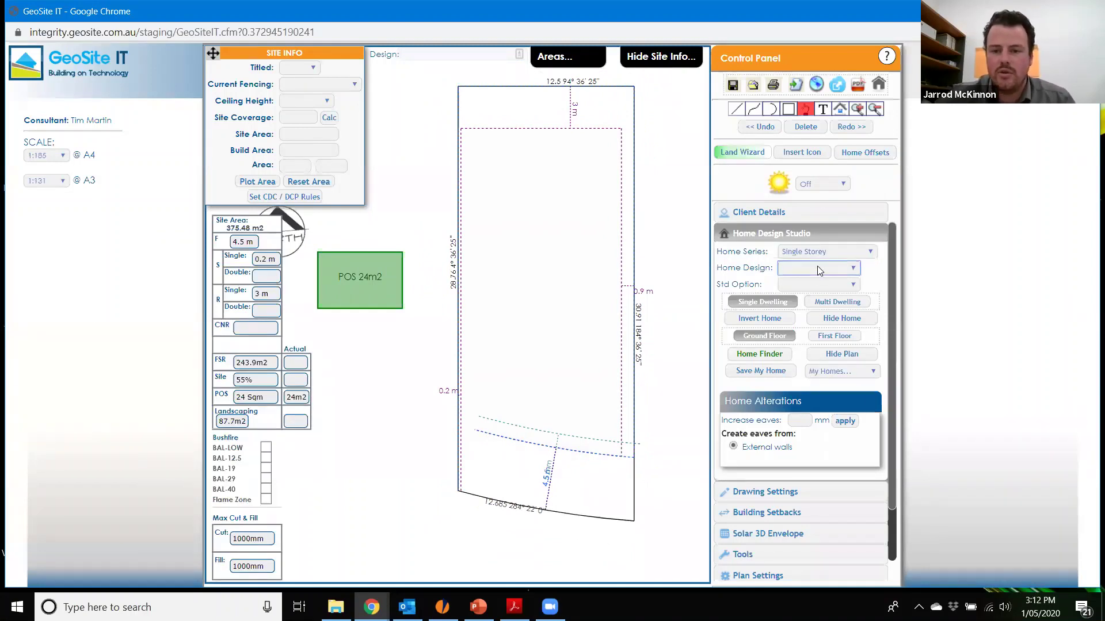
{"action": "left_click", "coordinate": [817, 267]}
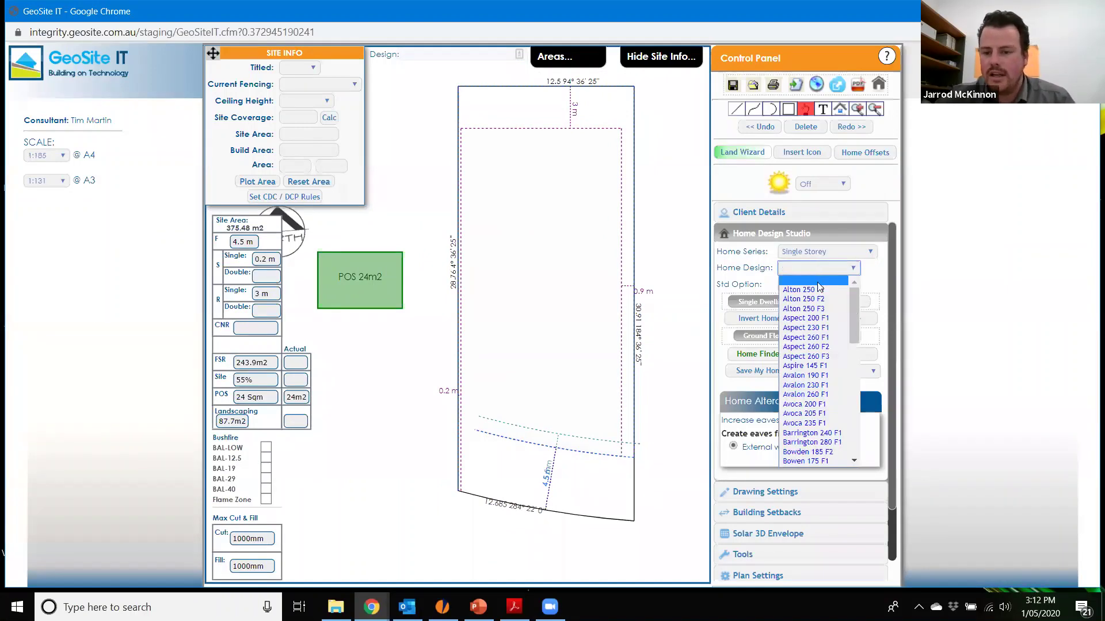
{"action": "left_click", "coordinate": [826, 415]}
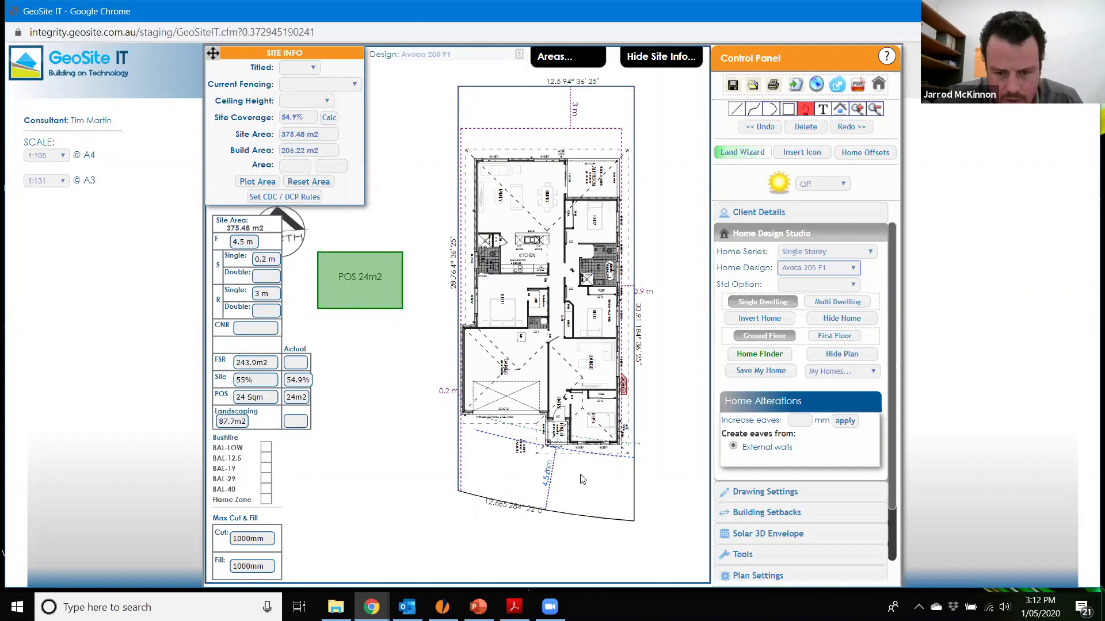
Move the home slightly towards the street, up to the curved front setback line, and examine its fit along the side boundaries.
{"action": "scroll", "coordinate": [582, 479], "scroll_direction": "up", "scroll_amount": 3}
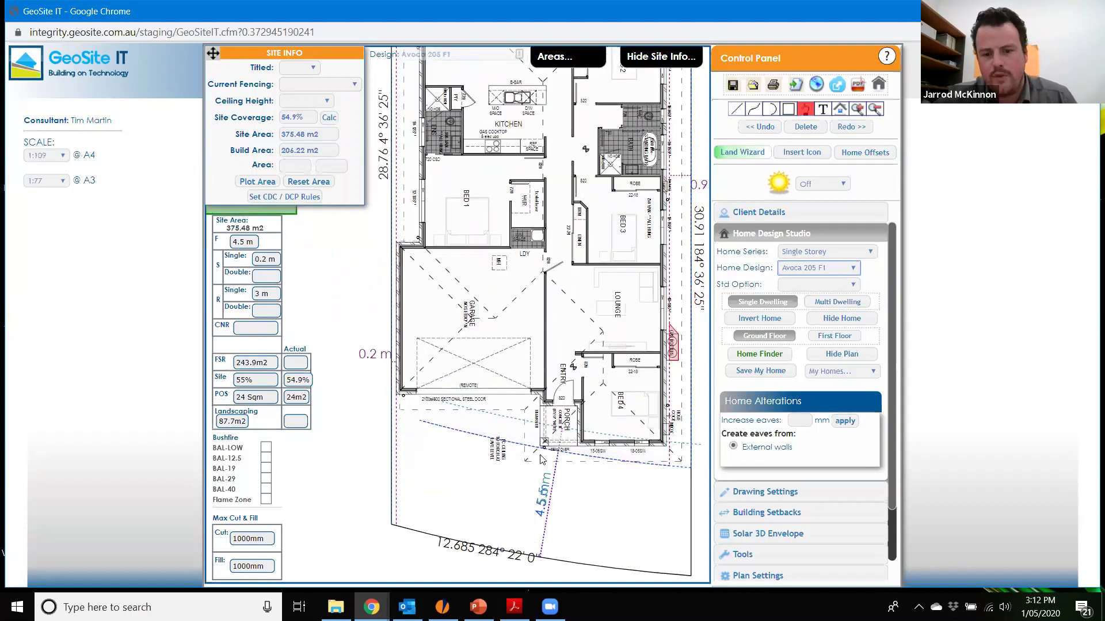
{"action": "left_click", "coordinate": [561, 420]}
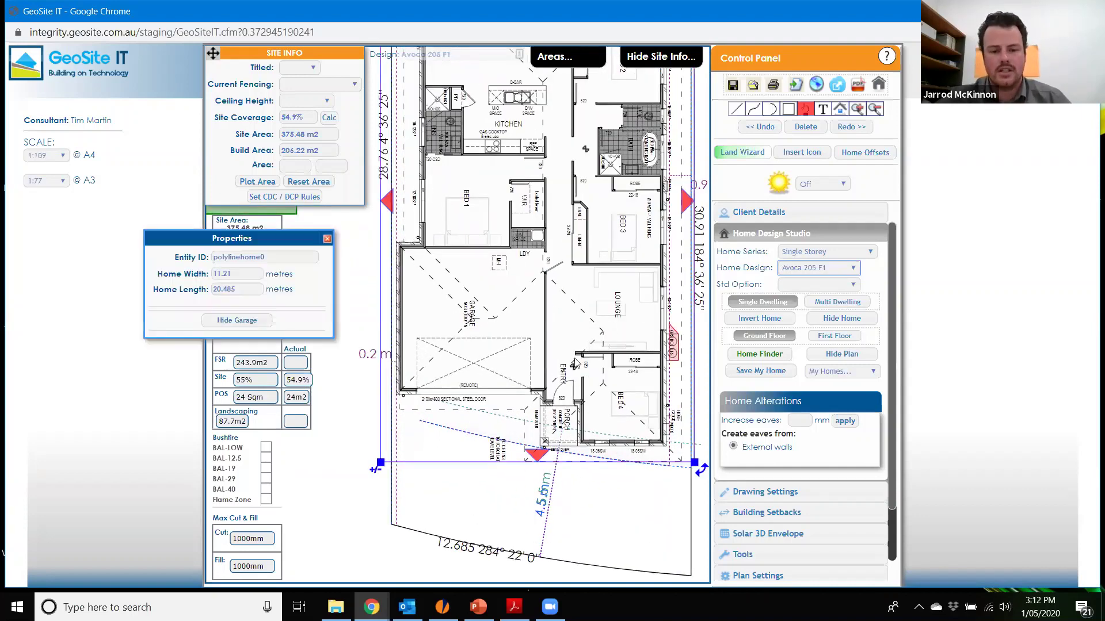
{"action": "left_click_drag", "start_coordinate": [575, 366], "coordinate": [575, 370]}
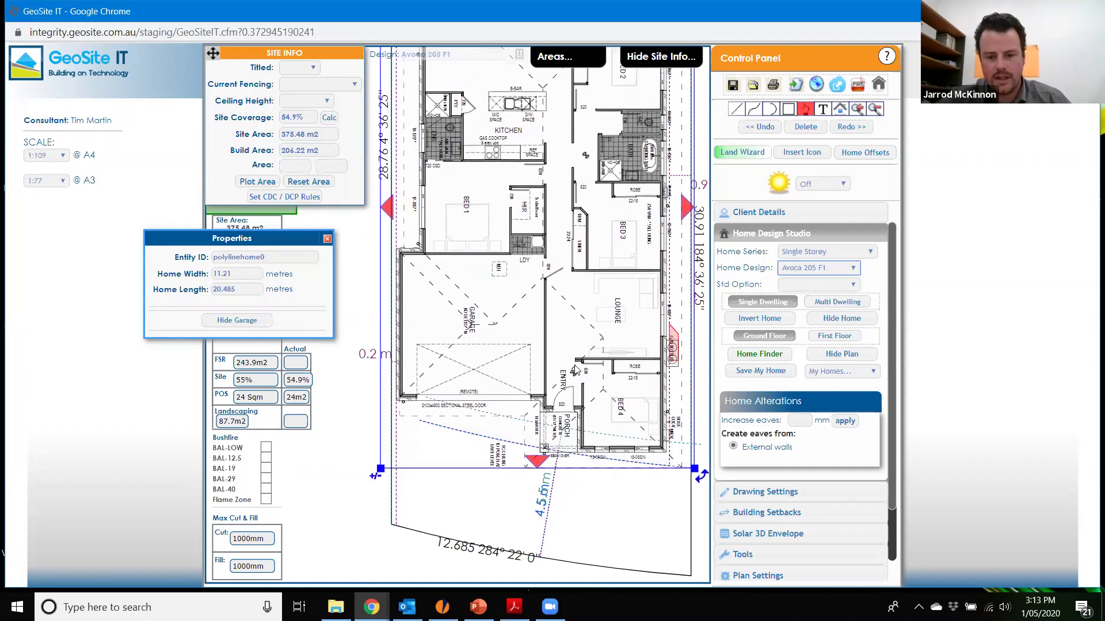
{"action": "left_click", "coordinate": [337, 496]}
{"action": "scroll", "coordinate": [598, 414], "scroll_direction": "down", "scroll_amount": 1}
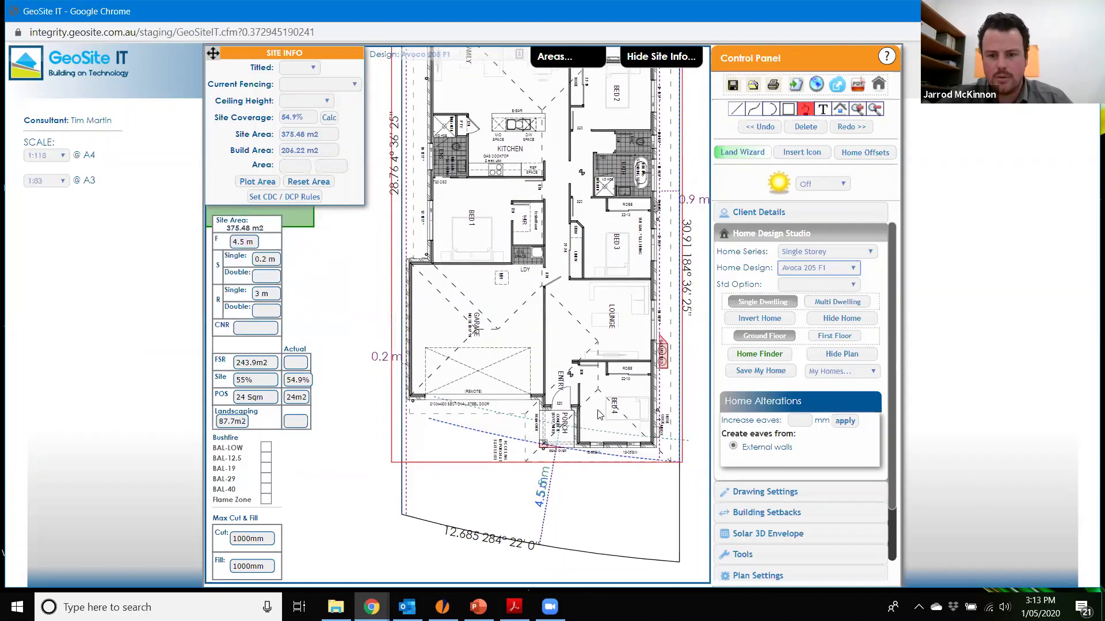
{"action": "scroll", "coordinate": [633, 392], "scroll_direction": "up", "scroll_amount": 4}
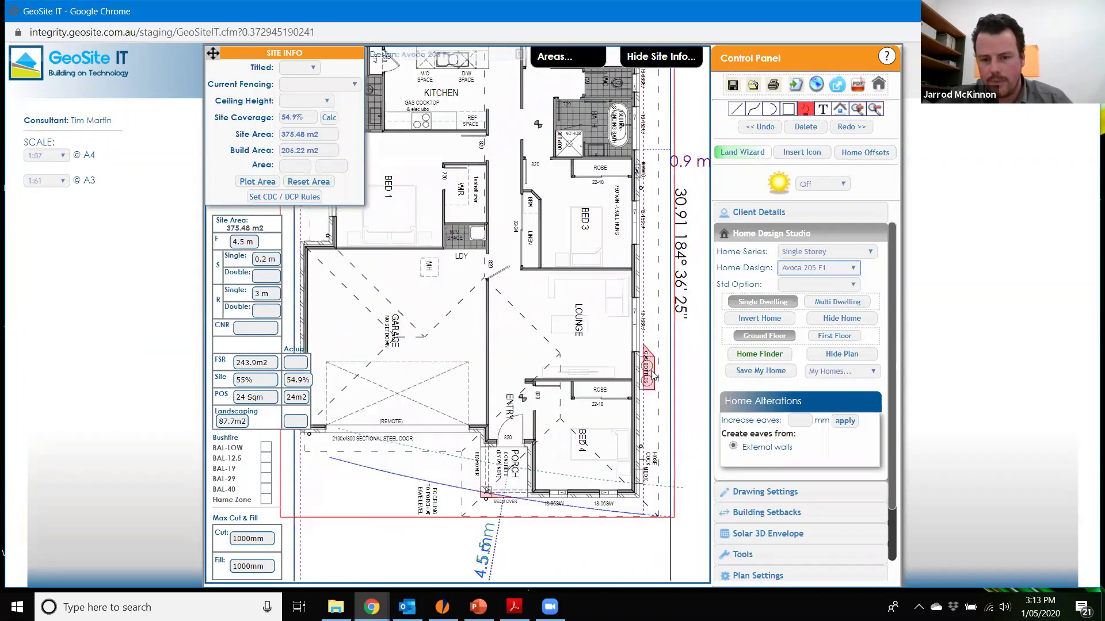
{"action": "scroll", "coordinate": [650, 370], "scroll_direction": "down", "scroll_amount": 6}
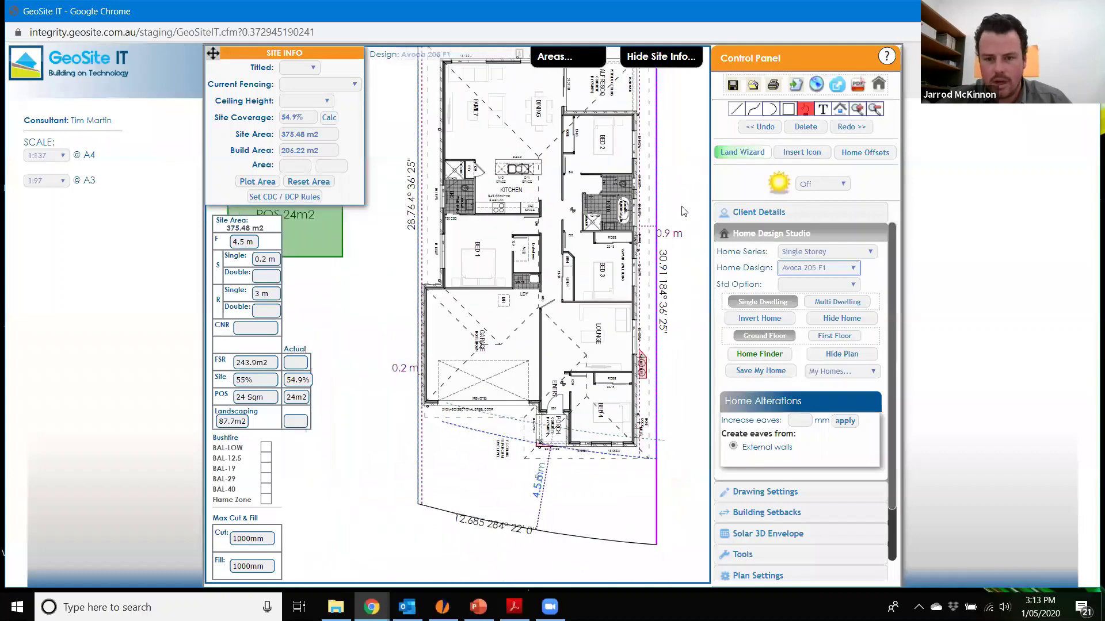
{"action": "scroll", "coordinate": [683, 212], "scroll_direction": "down", "scroll_amount": 4}
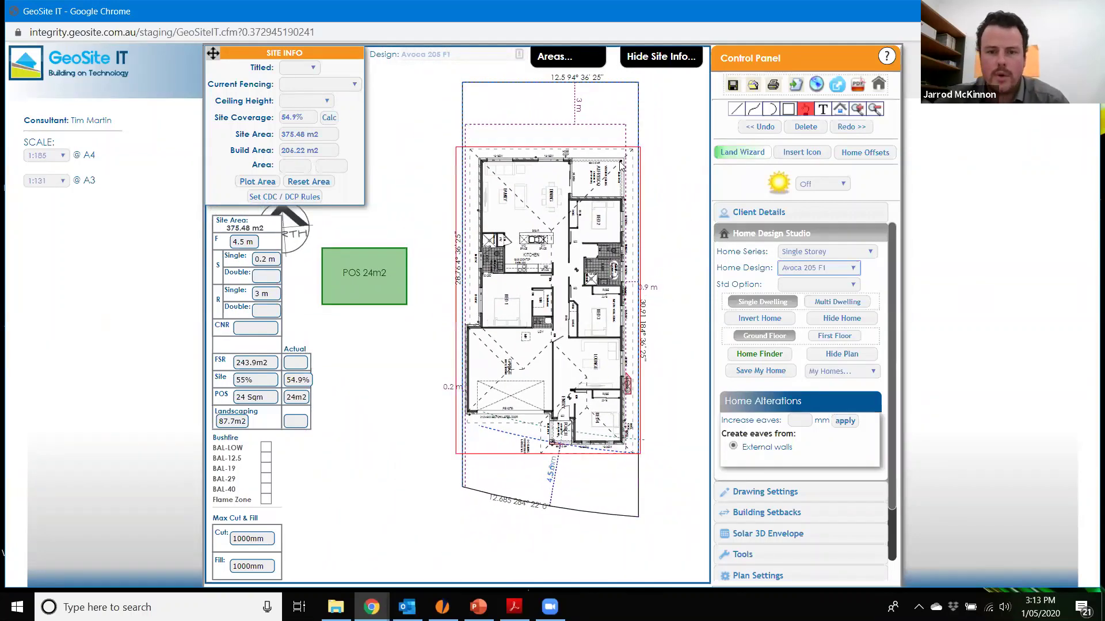
Draw a dotted line with distance annotation, about 5.39 m long, from the family room's rear wall to the rear boundary.
{"action": "left_click", "coordinate": [735, 108]}
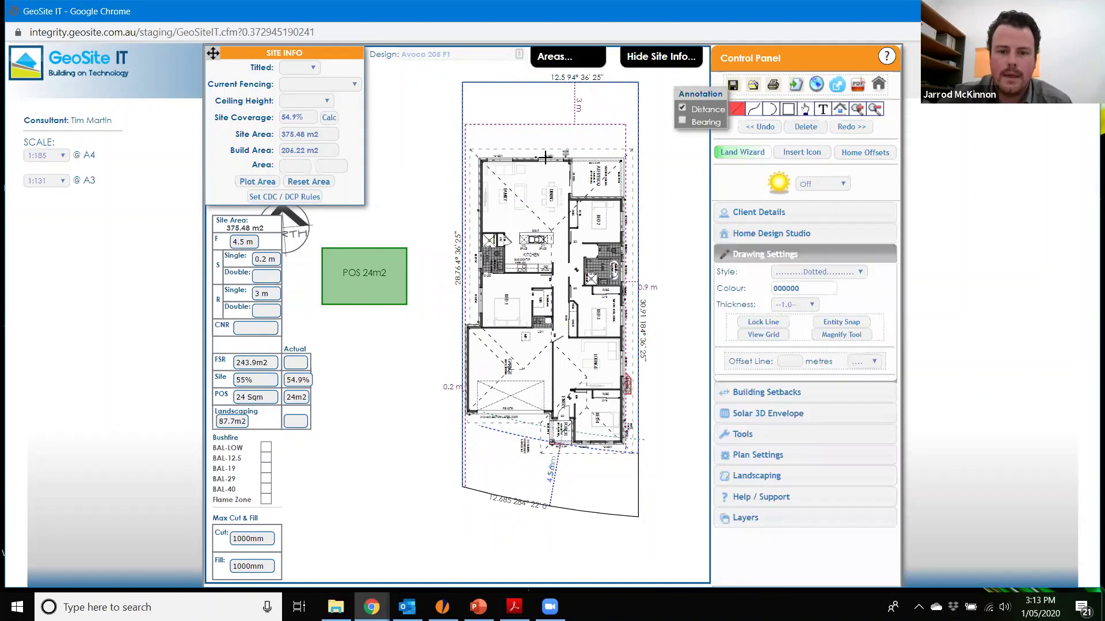
{"action": "scroll", "coordinate": [544, 156], "scroll_direction": "up", "scroll_amount": 2}
{"action": "scroll", "coordinate": [527, 231], "scroll_direction": "down", "scroll_amount": 1}
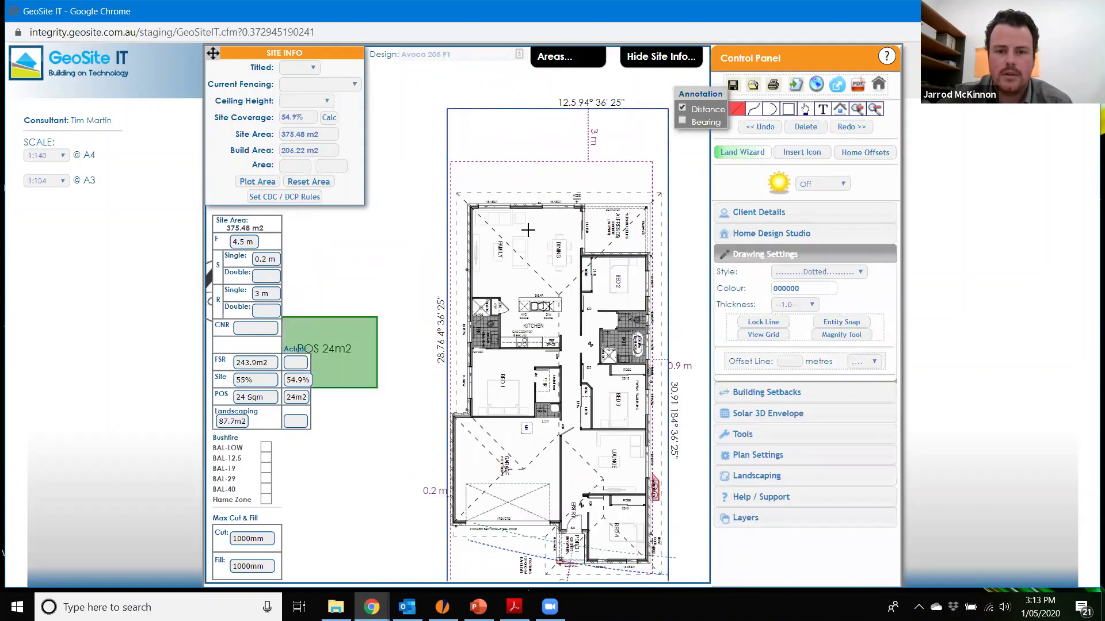
{"action": "left_click", "coordinate": [528, 204]}
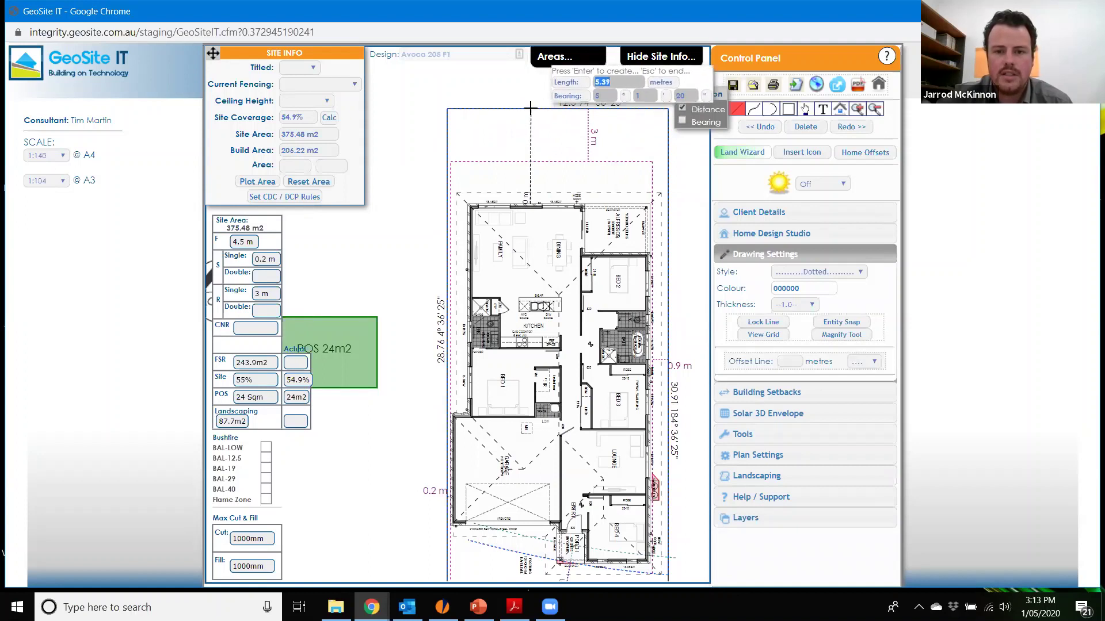
{"action": "left_click", "coordinate": [530, 108]}
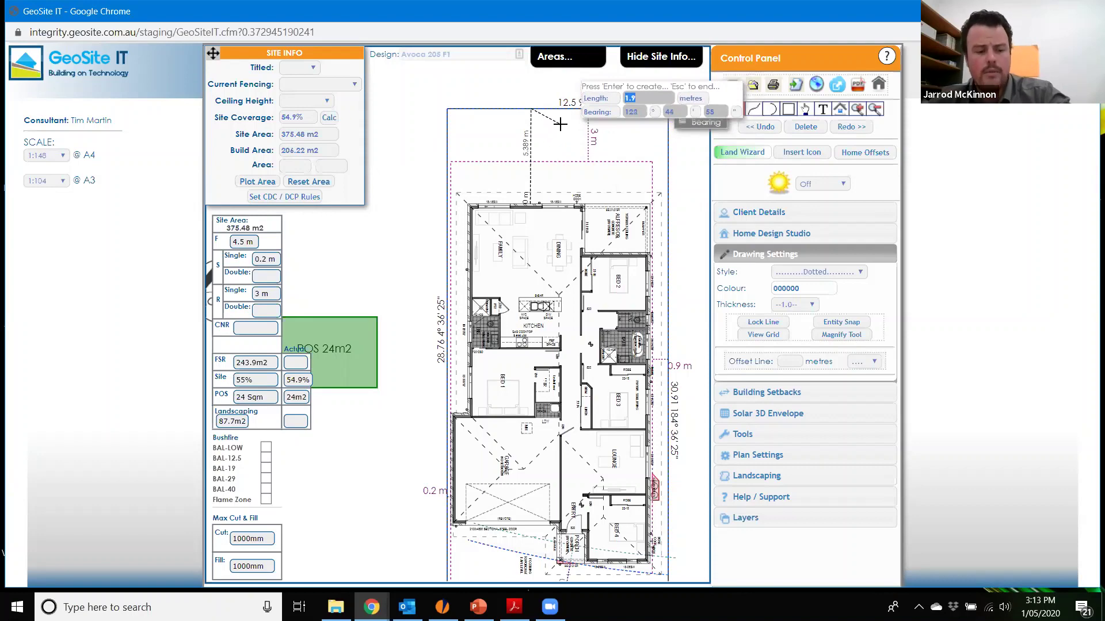
{"action": "key", "text": "Escape"}
{"action": "scroll", "coordinate": [656, 251], "scroll_direction": "down", "scroll_amount": 2}
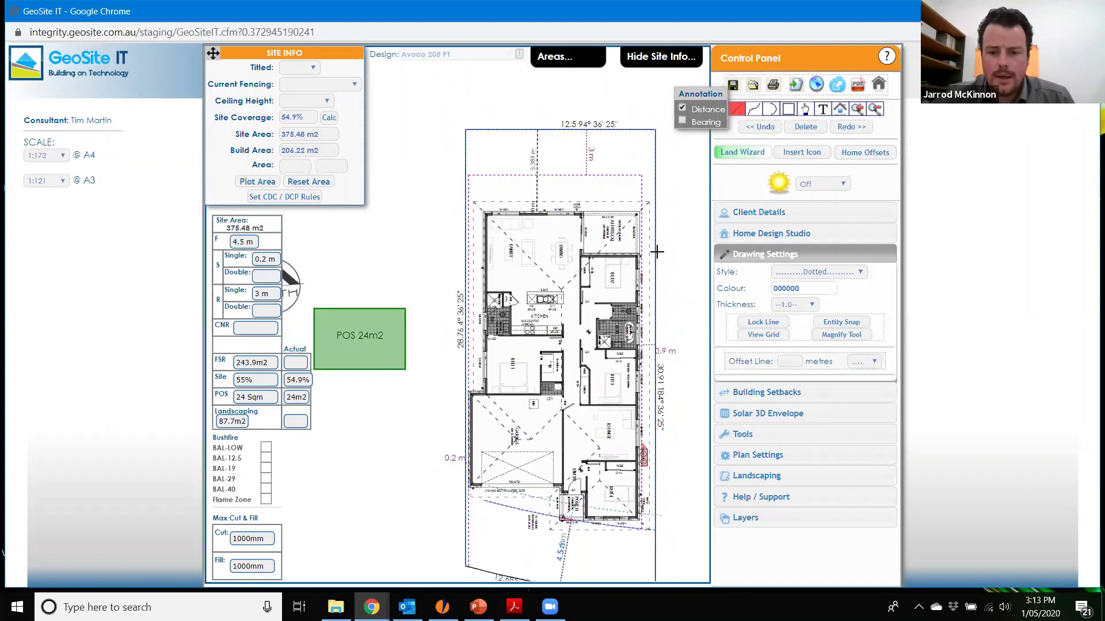
Delete the green 24 m2 POS rectangle beside the lot.
{"action": "left_click", "coordinate": [804, 109]}
{"action": "scroll", "coordinate": [686, 241], "scroll_direction": "down", "scroll_amount": 2}
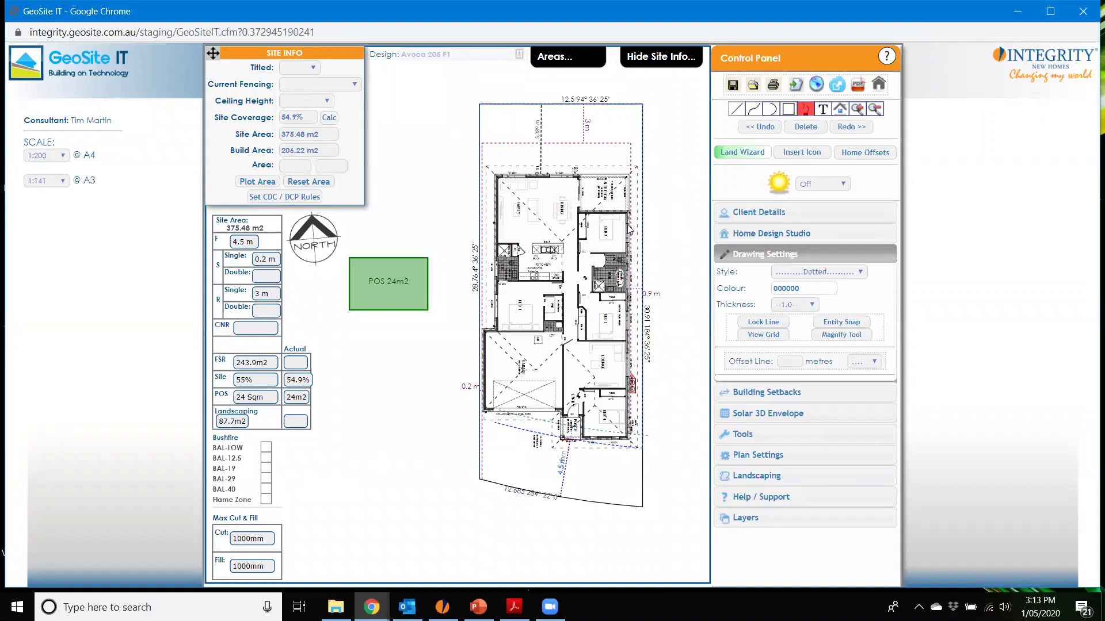
{"action": "left_click", "coordinate": [614, 247]}
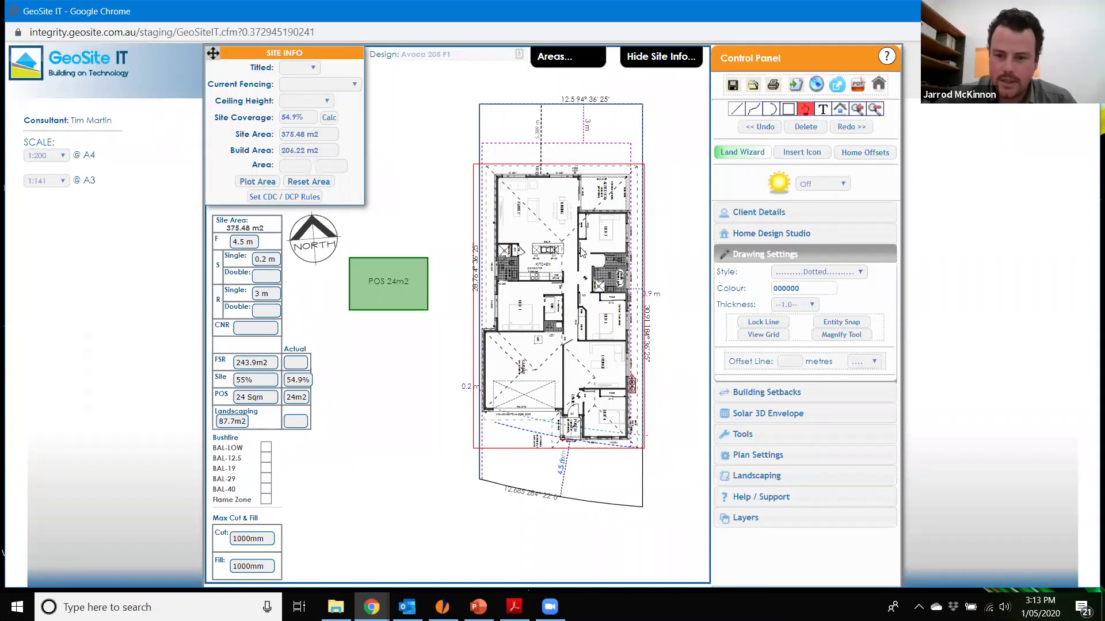
{"action": "left_click", "coordinate": [703, 229]}
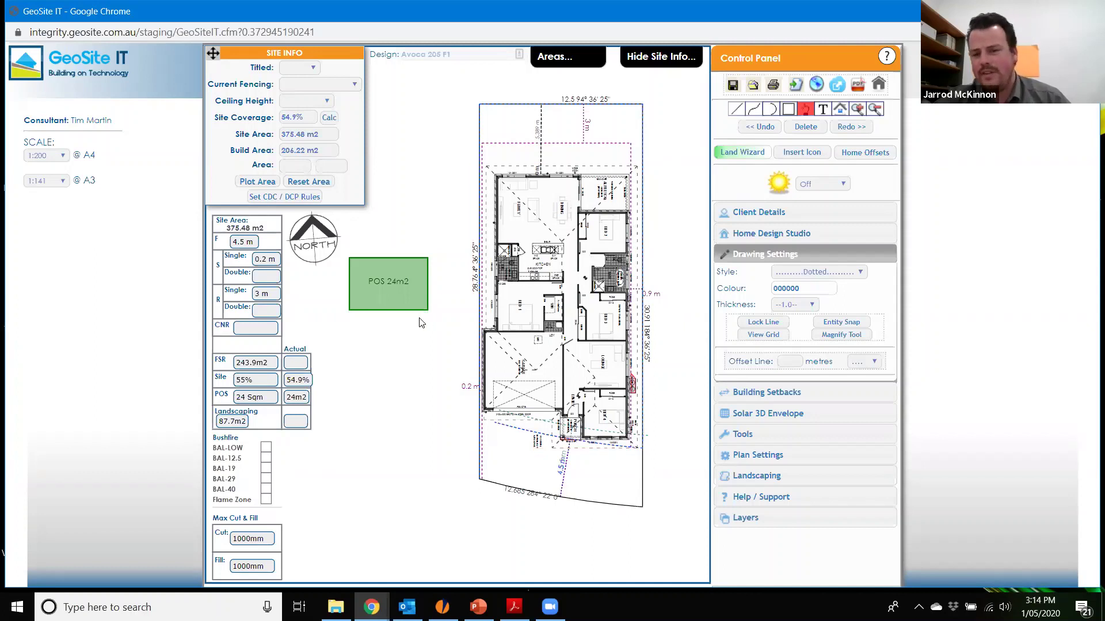
{"action": "left_click", "coordinate": [385, 303]}
{"action": "double_click", "coordinate": [389, 296]}
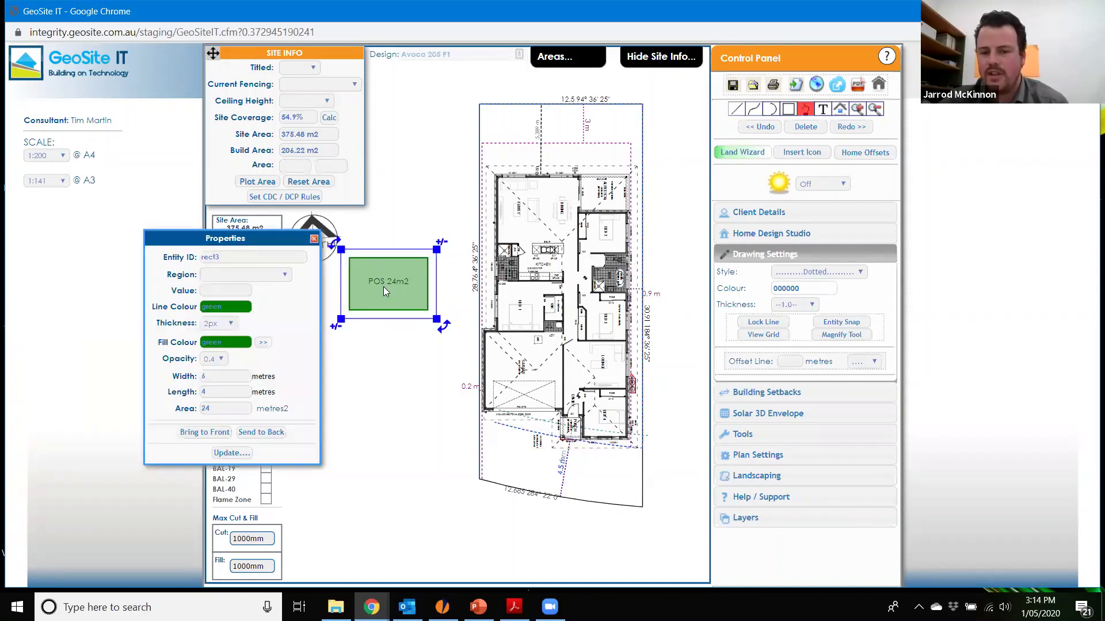
{"action": "key", "text": "Delete"}
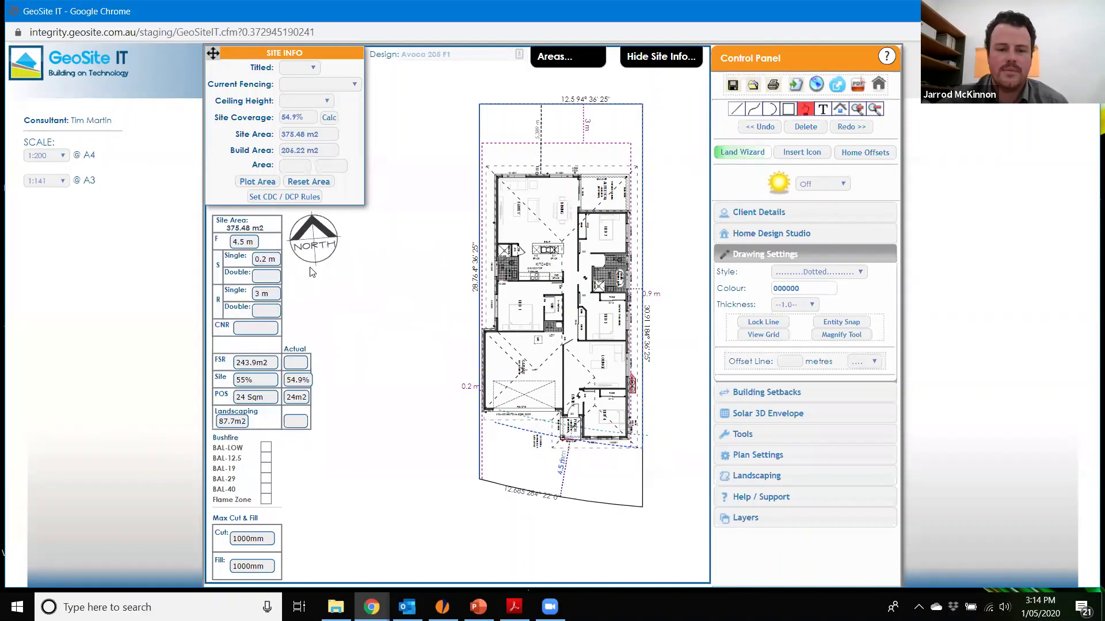
Move the north arrow away from the site data table into the empty space beside the lot.
{"action": "double_click", "coordinate": [324, 258]}
{"action": "left_click_drag", "start_coordinate": [324, 257], "coordinate": [421, 316]}
{"action": "left_click", "coordinate": [415, 395]}
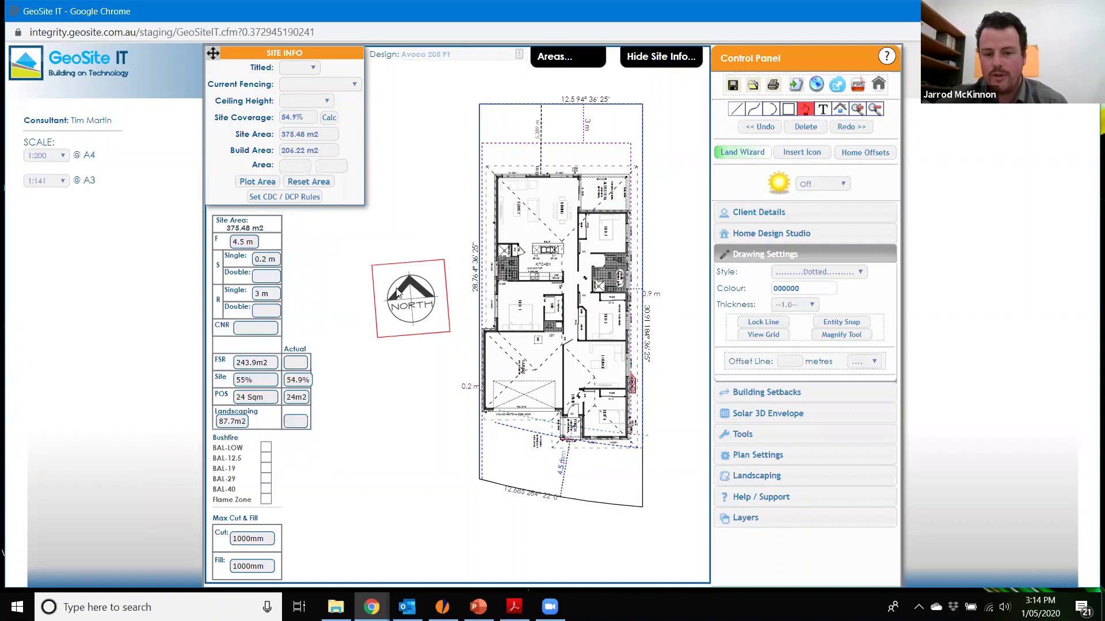
{"action": "scroll", "coordinate": [682, 161], "scroll_direction": "up", "scroll_amount": 3}
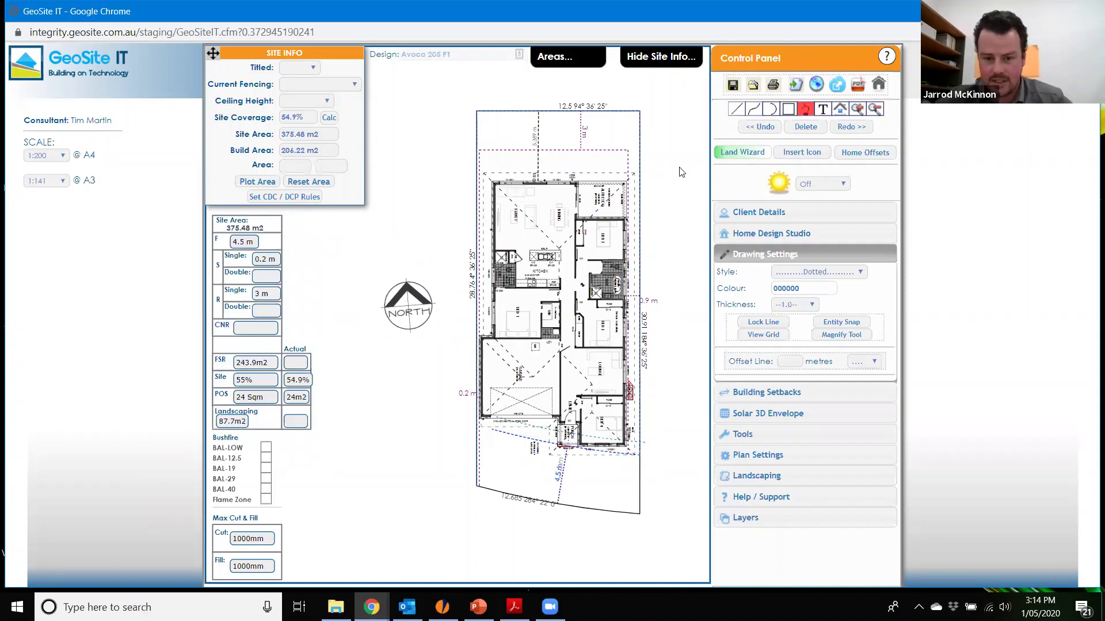
Fill in the client details with customer "a", site address "Lot 1" and locality KEMBLA GRANGE (2526).
{"action": "left_click", "coordinate": [747, 212]}
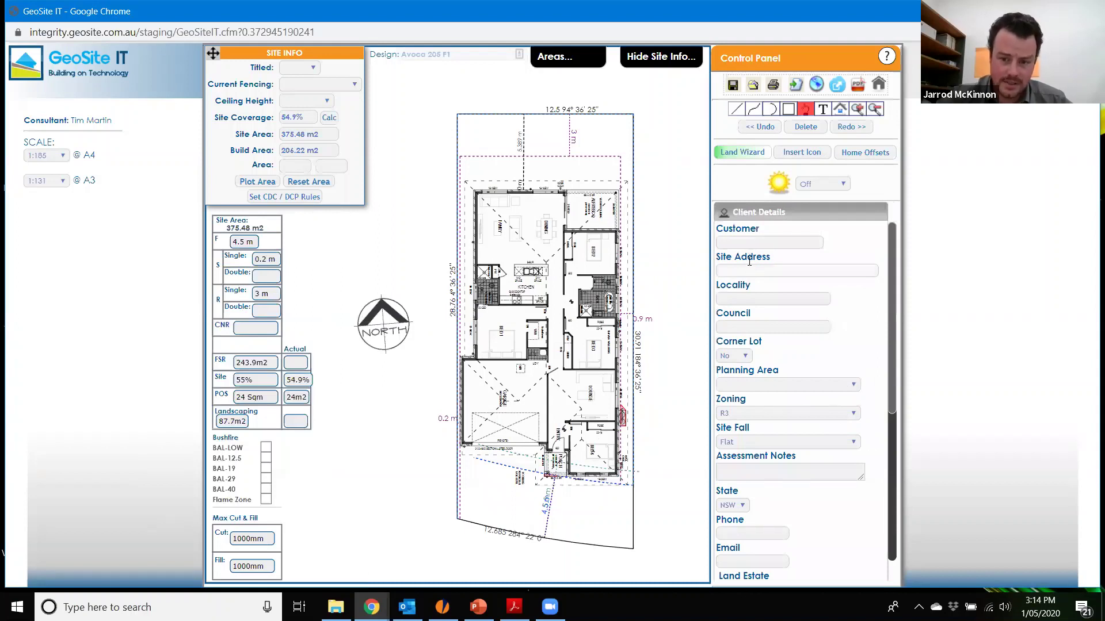
{"action": "left_click", "coordinate": [750, 244]}
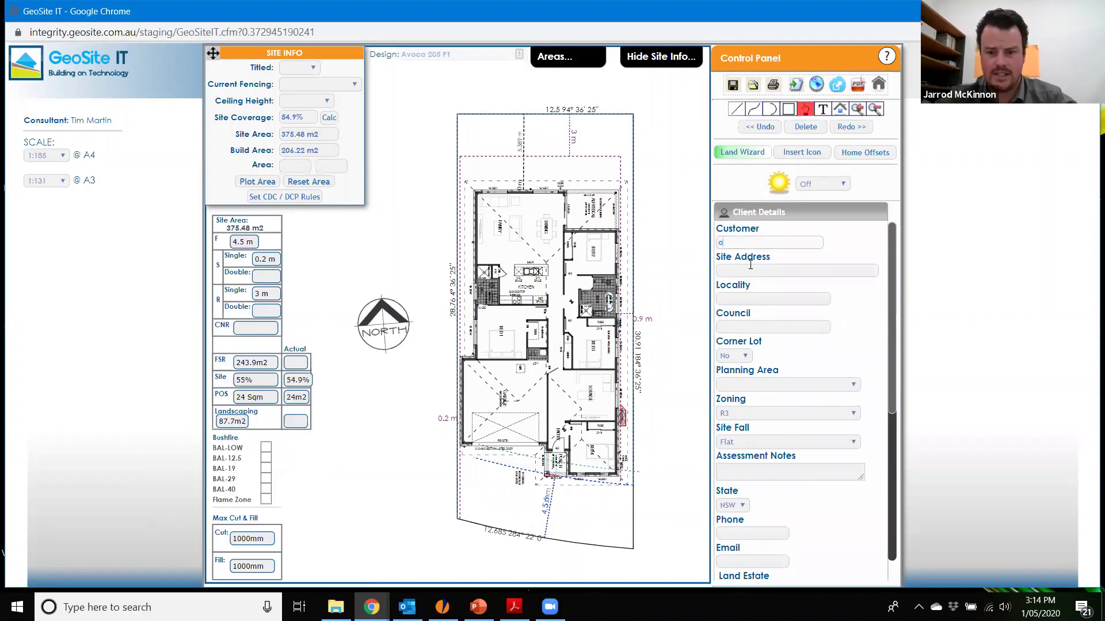
{"action": "left_click", "coordinate": [751, 269]}
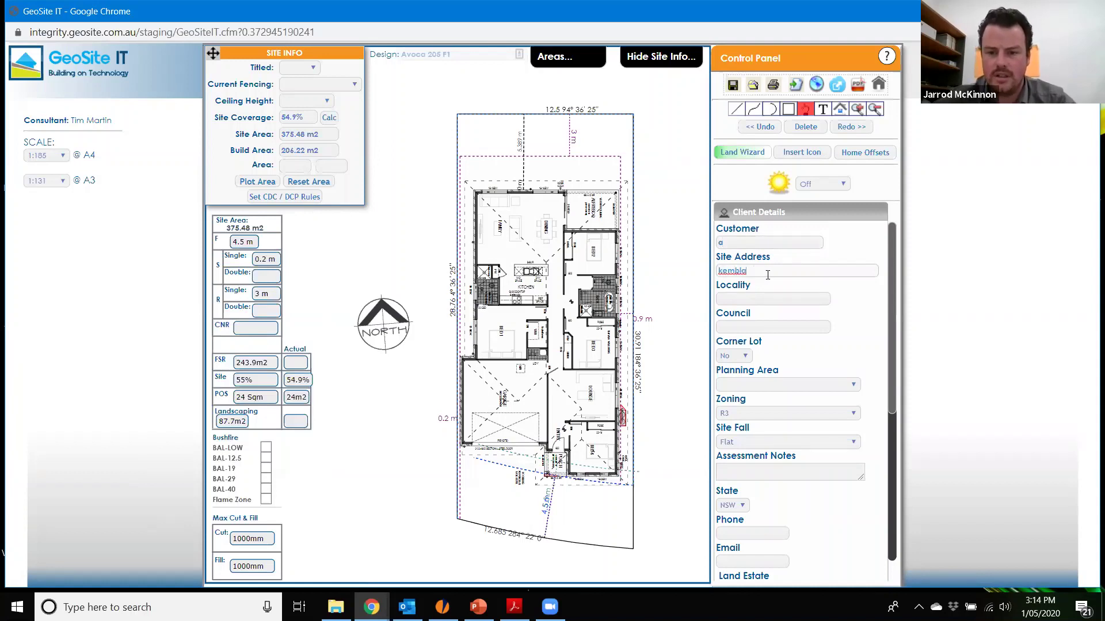
{"action": "key", "text": "BackSpace"}
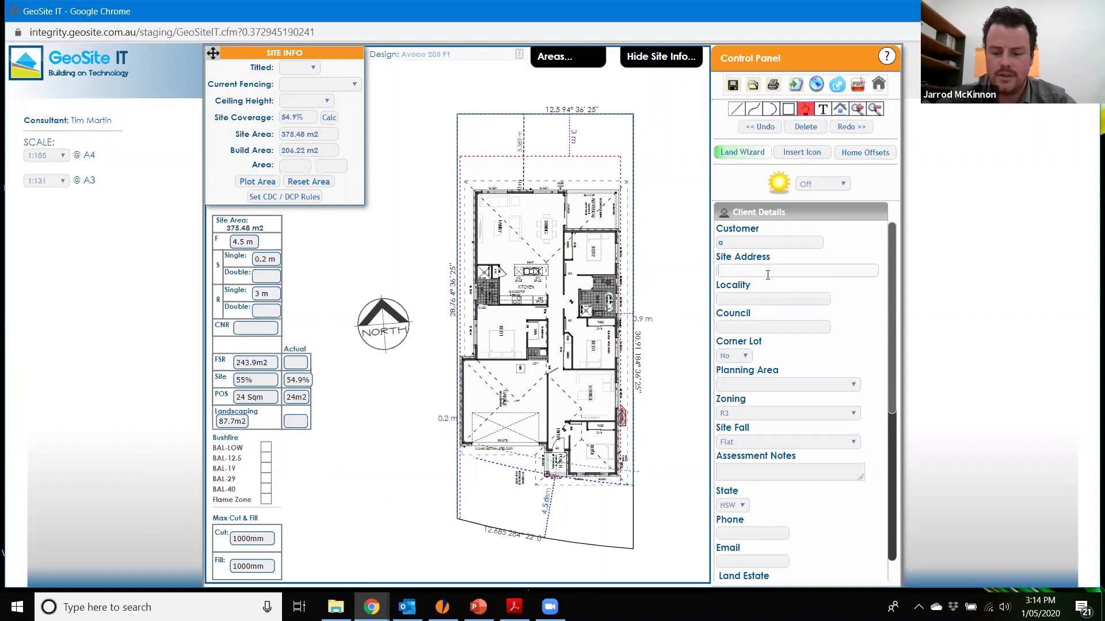
{"action": "type", "text": "Lot 1"}
{"action": "key", "text": "Tab"}
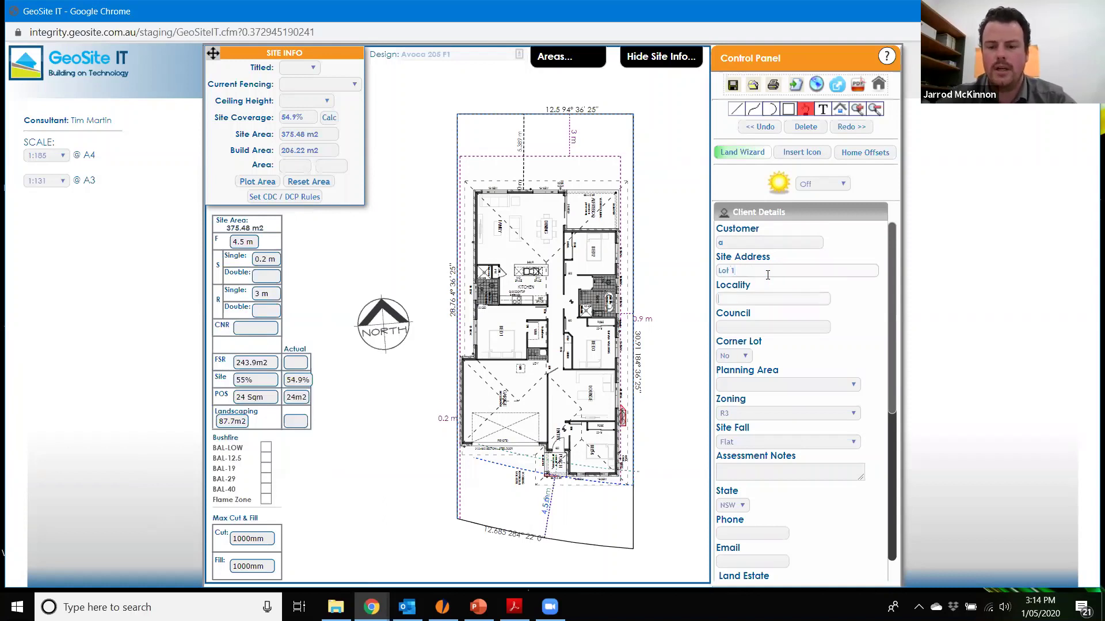
{"action": "type", "text": "kembl"}
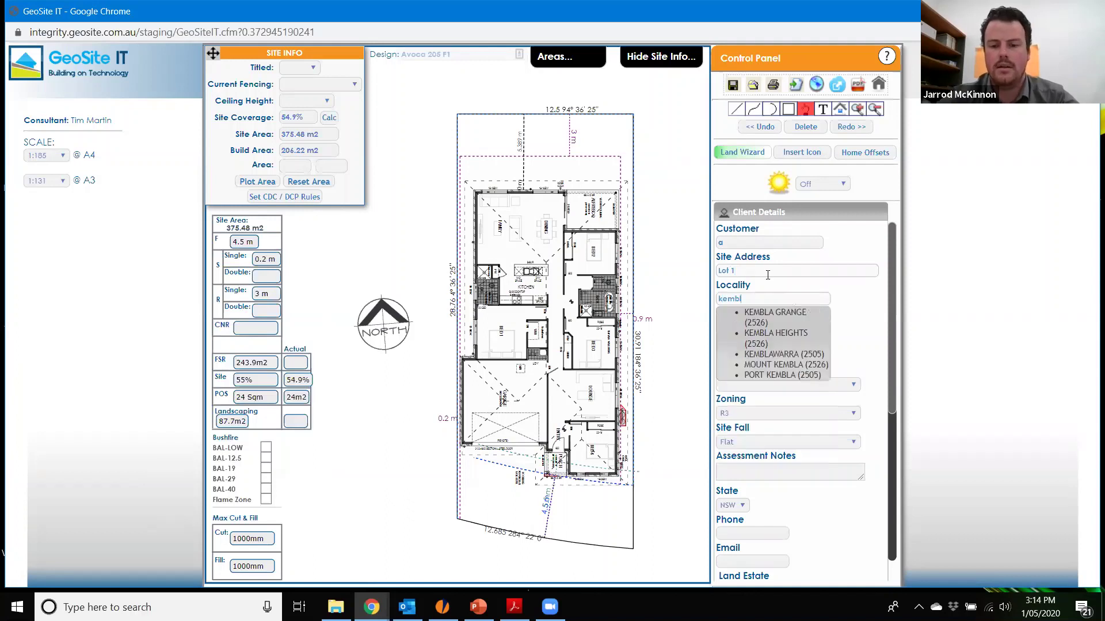
{"action": "left_click", "coordinate": [770, 321]}
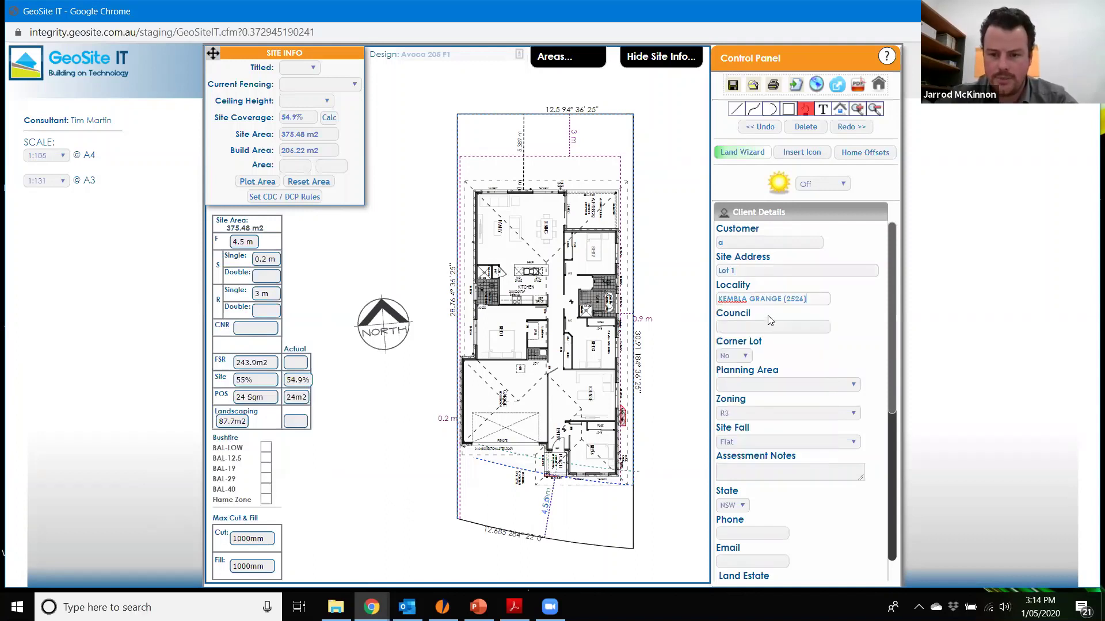
Save the plan as "Lot 1-Avoca 205 F1(a)" and generate its A4 print at 1:185.
{"action": "left_click", "coordinate": [733, 86]}
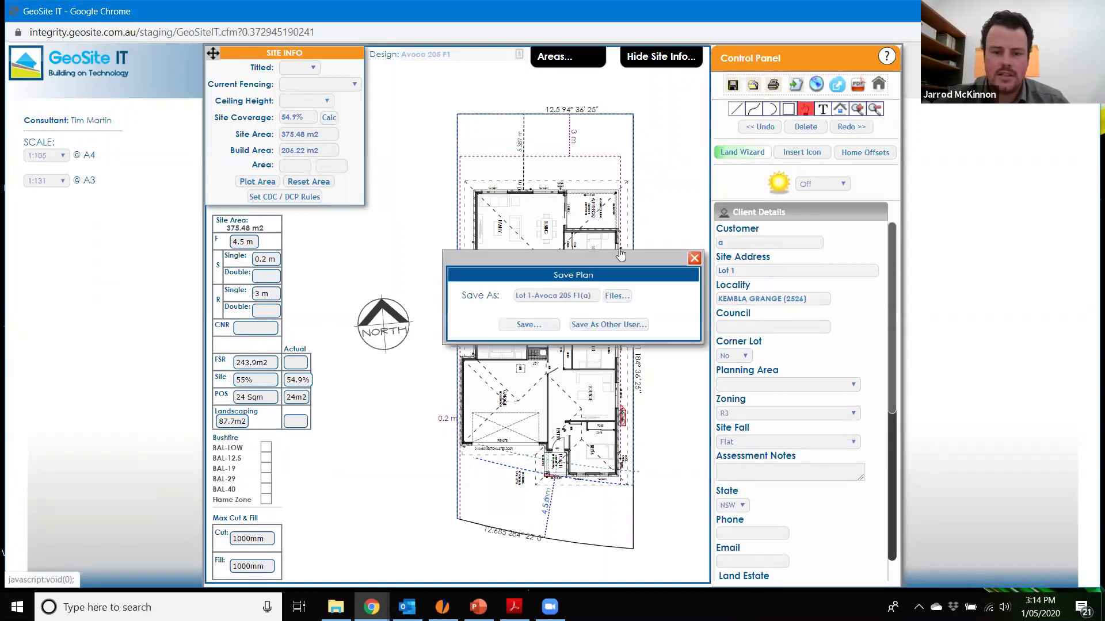
{"action": "left_click", "coordinate": [535, 325]}
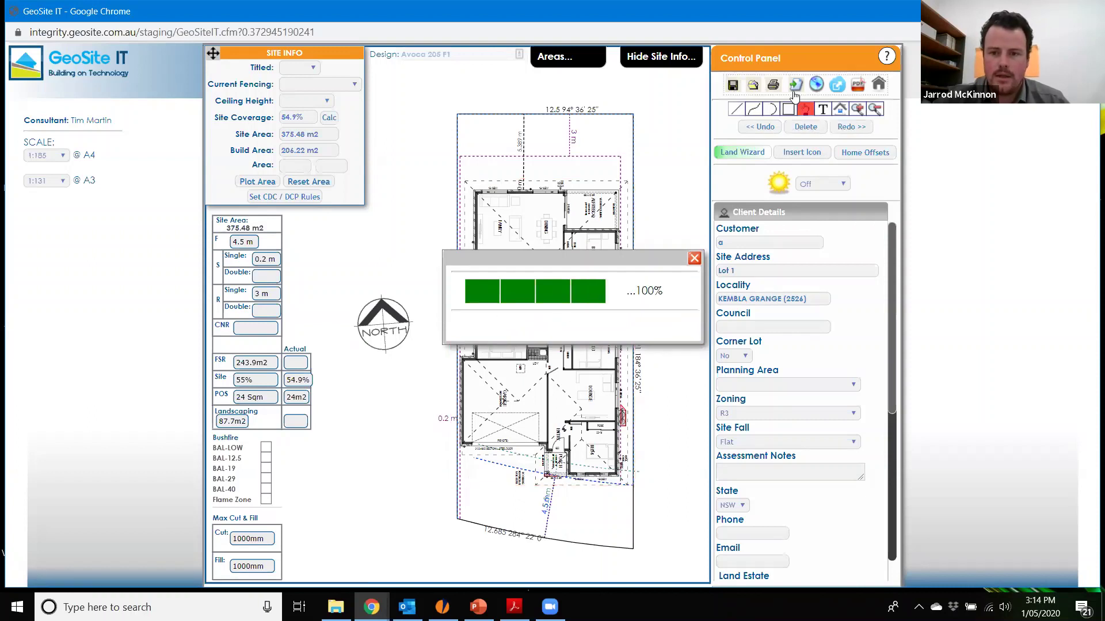
{"action": "left_click", "coordinate": [771, 86]}
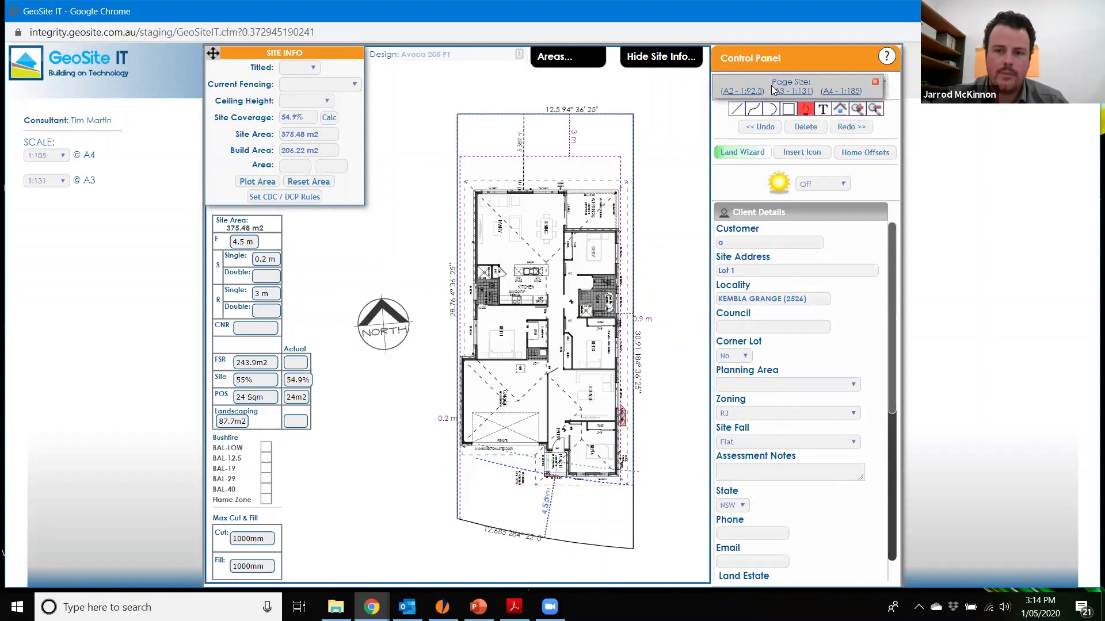
{"action": "left_click", "coordinate": [840, 92]}
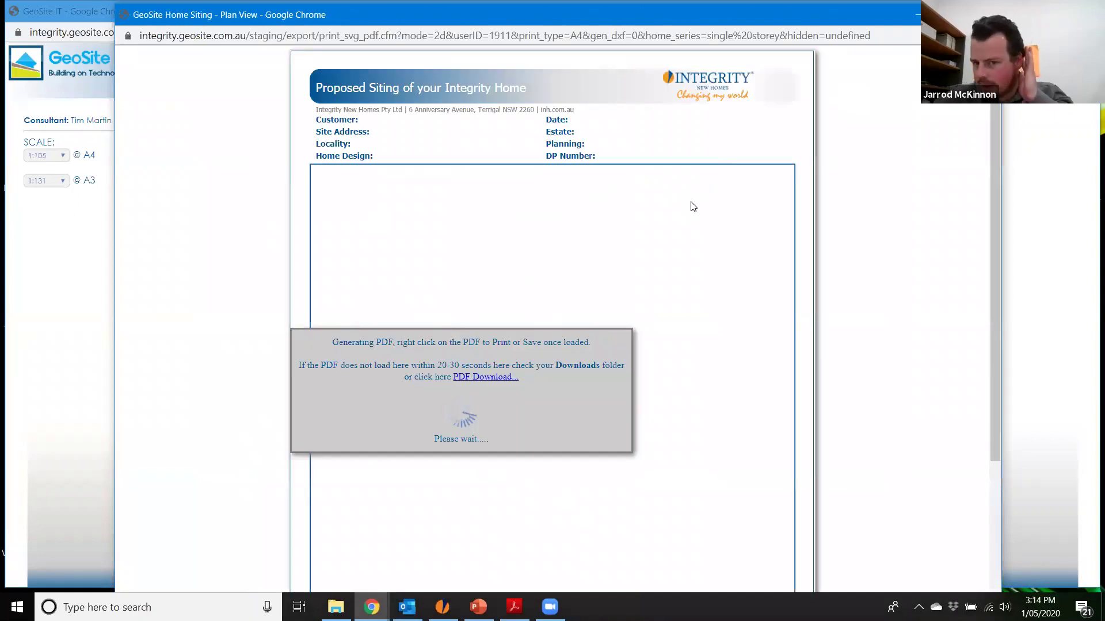
Examine the print preview's client details, siting drawing, disclaimer note and consultant contact line while the PDF generates.
{"action": "scroll", "coordinate": [679, 225], "scroll_direction": "down", "scroll_amount": 3}
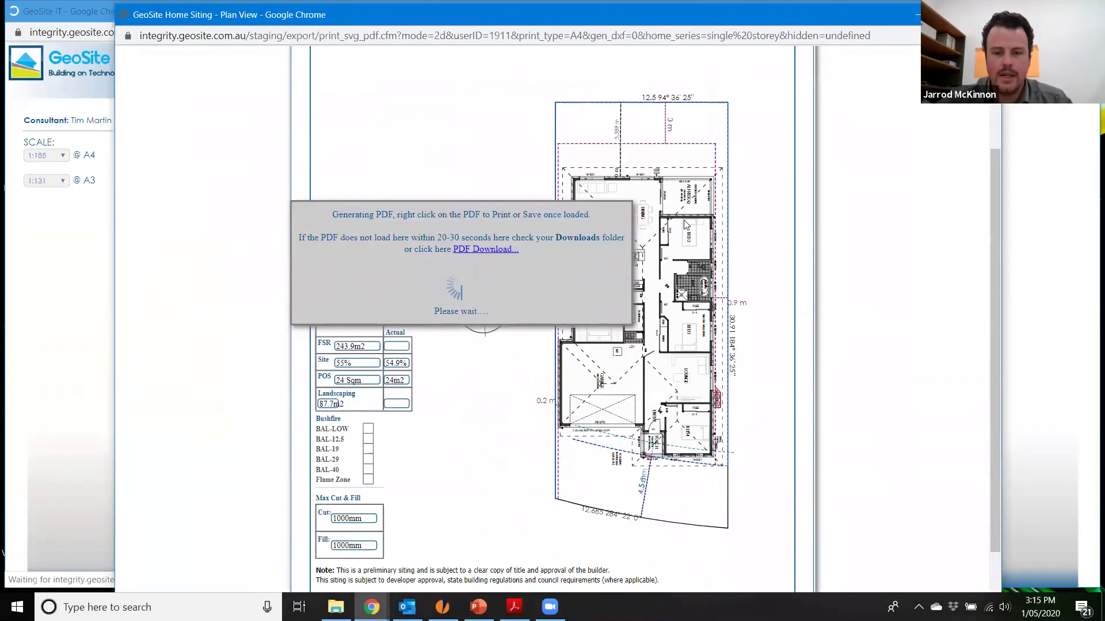
{"action": "scroll", "coordinate": [670, 236], "scroll_direction": "up", "scroll_amount": 4}
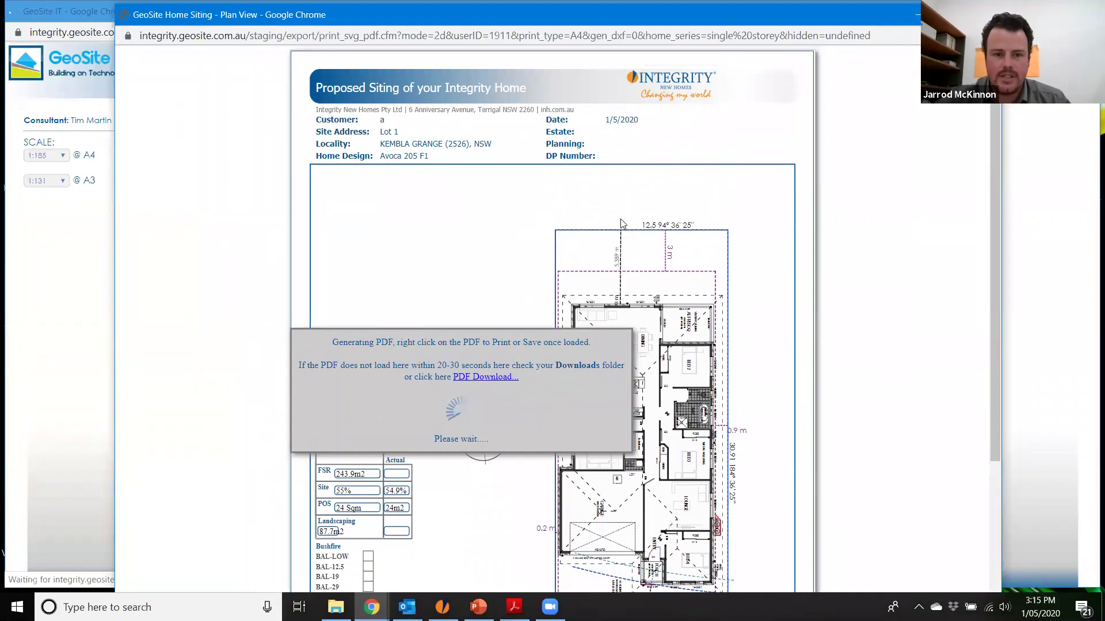
{"action": "scroll", "coordinate": [502, 198], "scroll_direction": "down", "scroll_amount": 2}
{"action": "scroll", "coordinate": [502, 198], "scroll_direction": "down", "scroll_amount": 1}
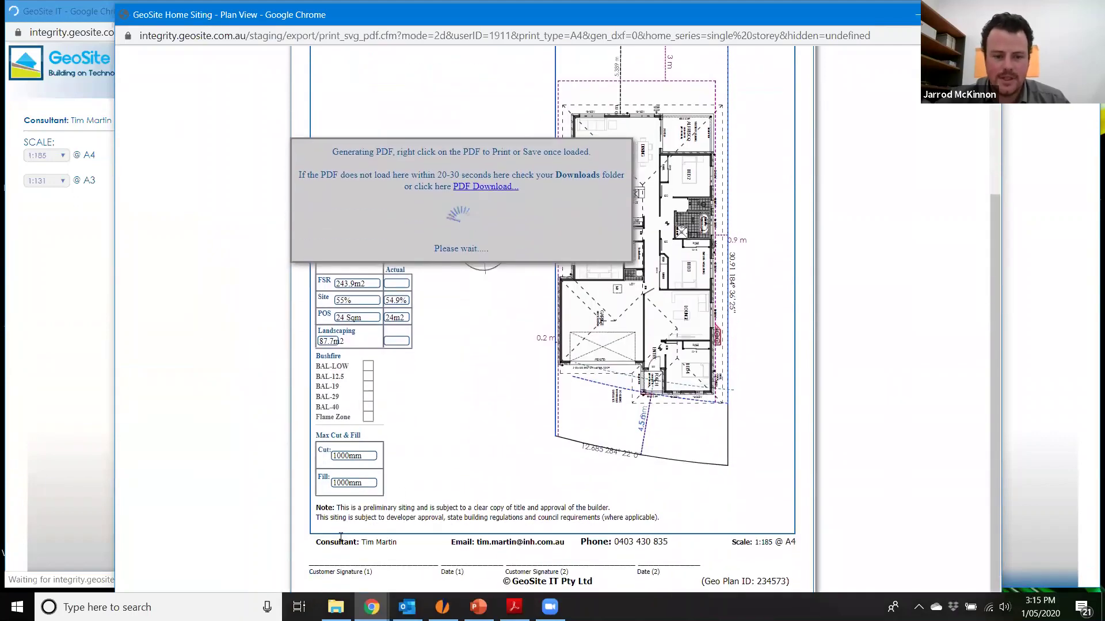
{"action": "mouse_move", "coordinate": [344, 542]}
{"action": "left_mouse_down"}
{"action": "mouse_move", "coordinate": [613, 544]}
{"action": "mouse_move", "coordinate": [659, 558]}
{"action": "mouse_move", "coordinate": [721, 543]}
{"action": "left_mouse_up"}
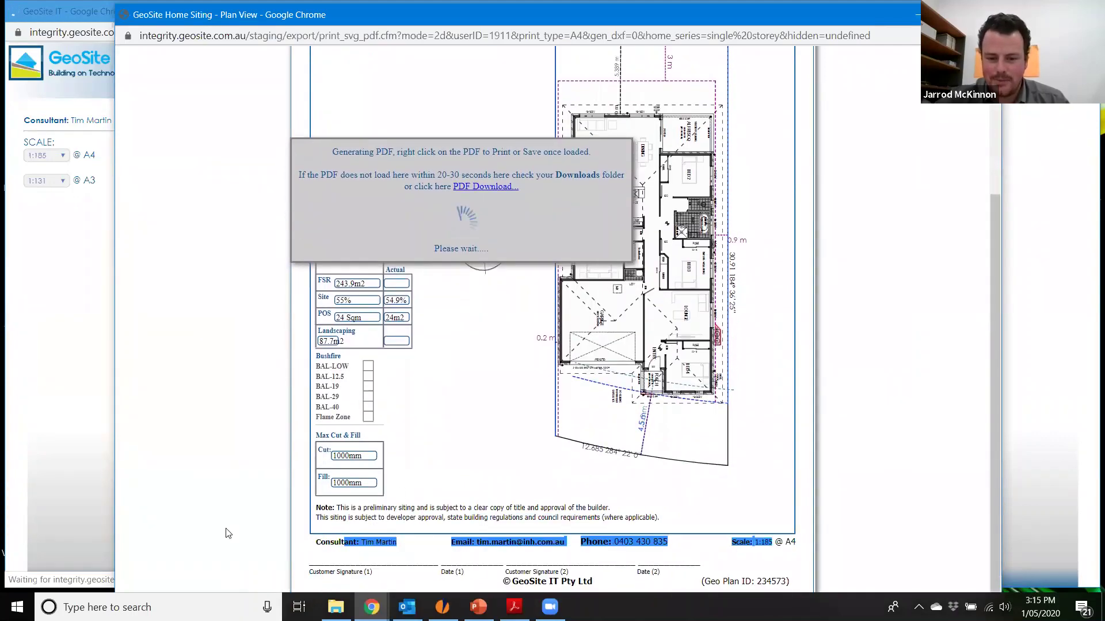
{"action": "left_click", "coordinate": [235, 491]}
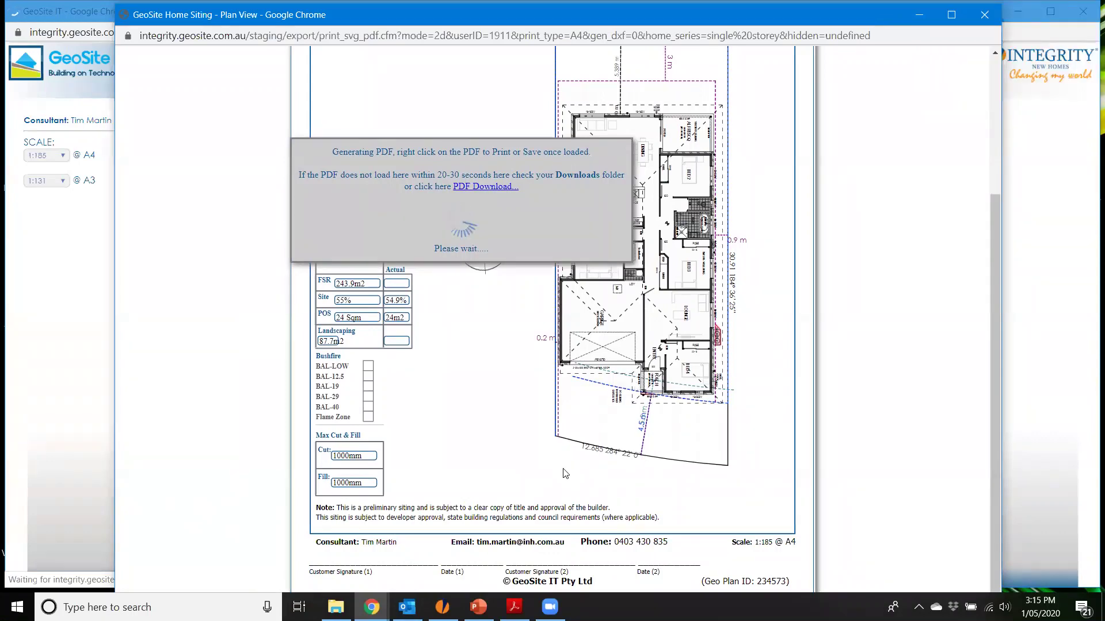
{"action": "scroll", "coordinate": [644, 472], "scroll_direction": "up", "scroll_amount": 3}
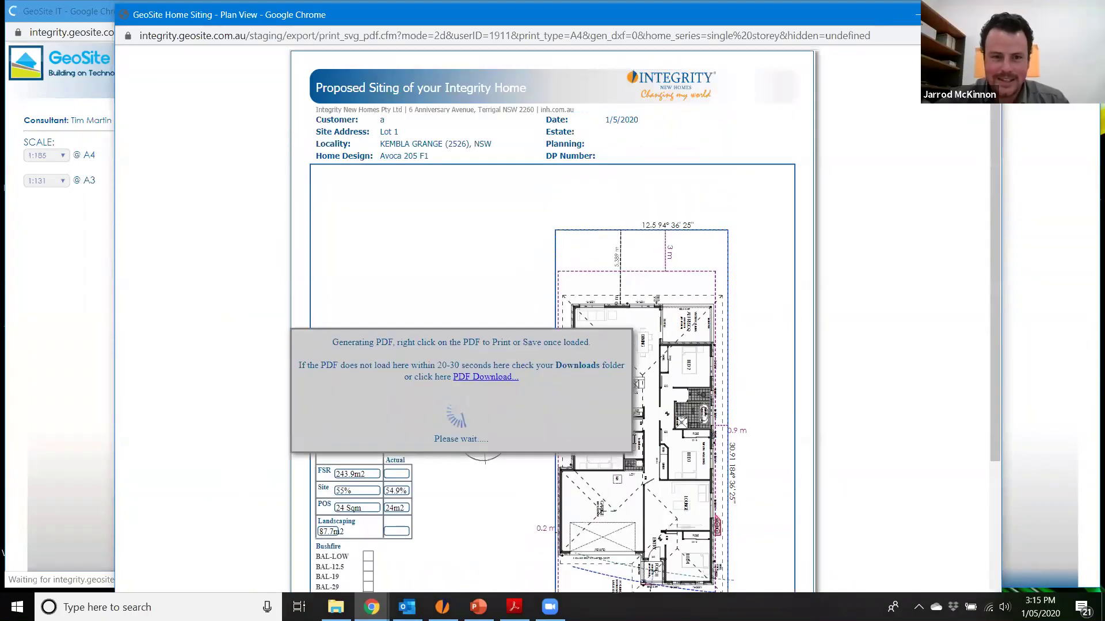
{"action": "scroll", "coordinate": [724, 382], "scroll_direction": "down", "scroll_amount": 3}
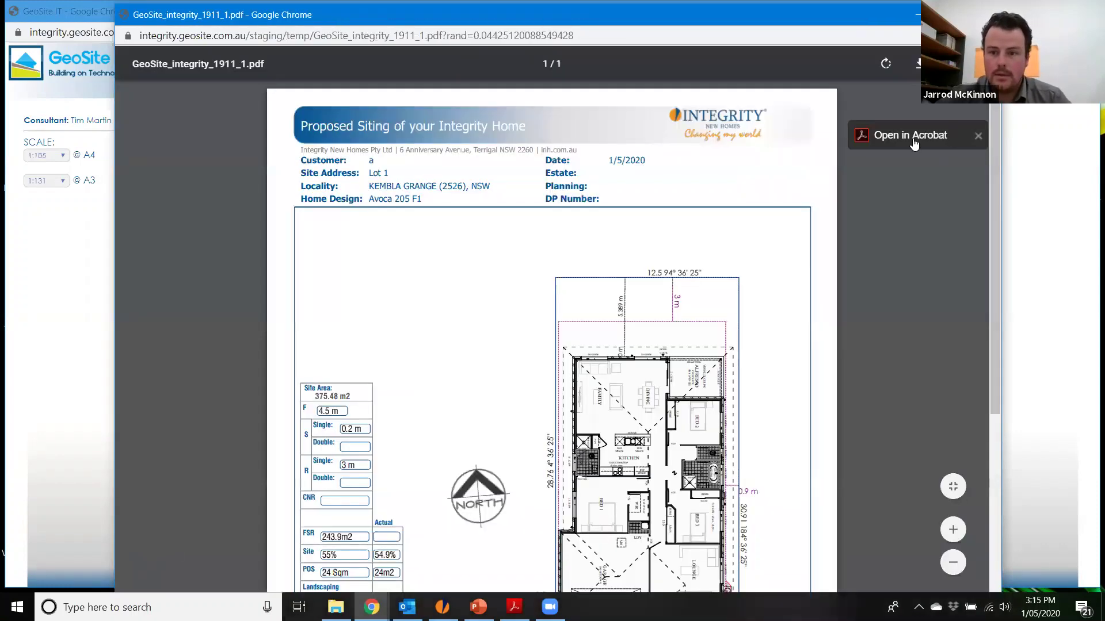
Open the generated siting PDF in Acrobat Reader and review the whole page from header to signature lines.
{"action": "left_click", "coordinate": [911, 138]}
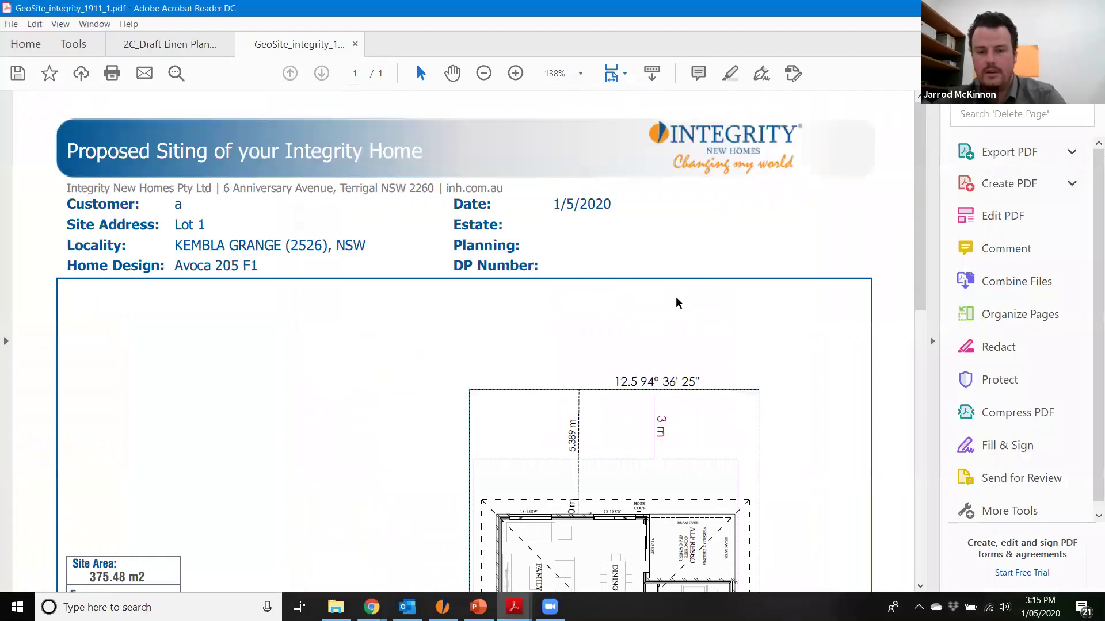
{"action": "scroll", "coordinate": [679, 300], "scroll_direction": "down", "scroll_amount": 3, "text": "ctrl"}
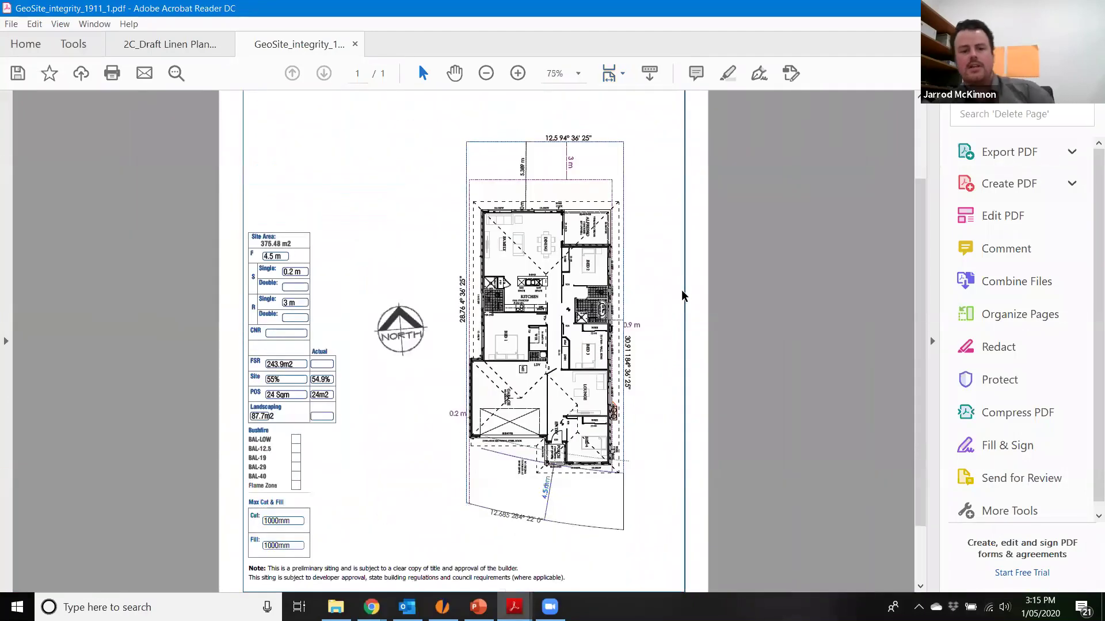
{"action": "scroll", "coordinate": [673, 305], "scroll_direction": "down", "scroll_amount": 2}
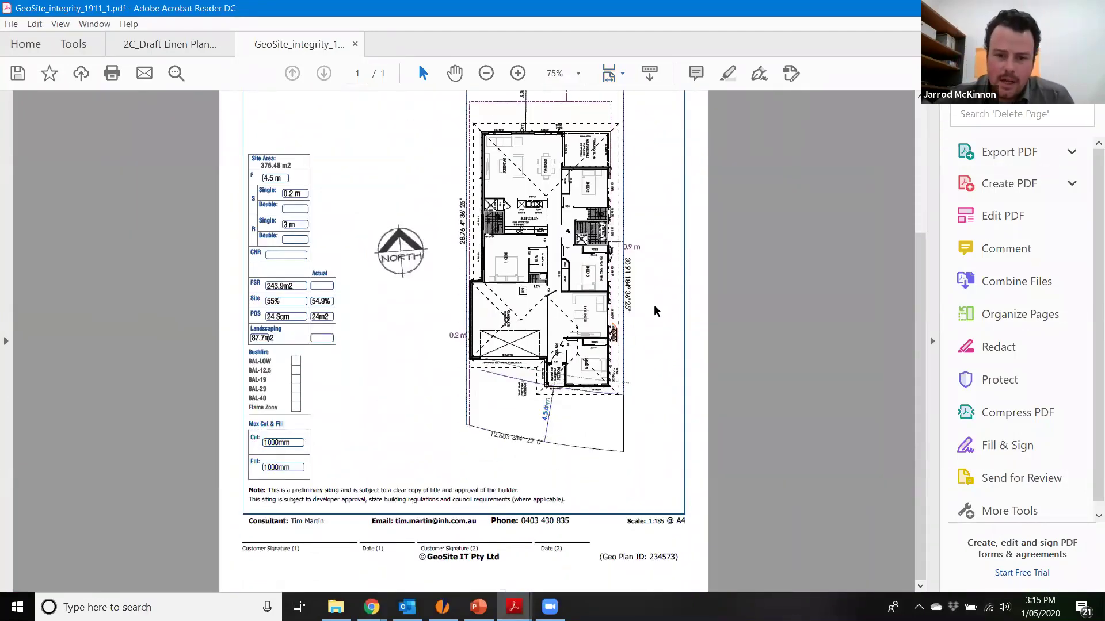
{"action": "scroll", "coordinate": [656, 311], "scroll_direction": "up", "scroll_amount": 4}
{"action": "scroll", "coordinate": [638, 325], "scroll_direction": "up", "scroll_amount": 1}
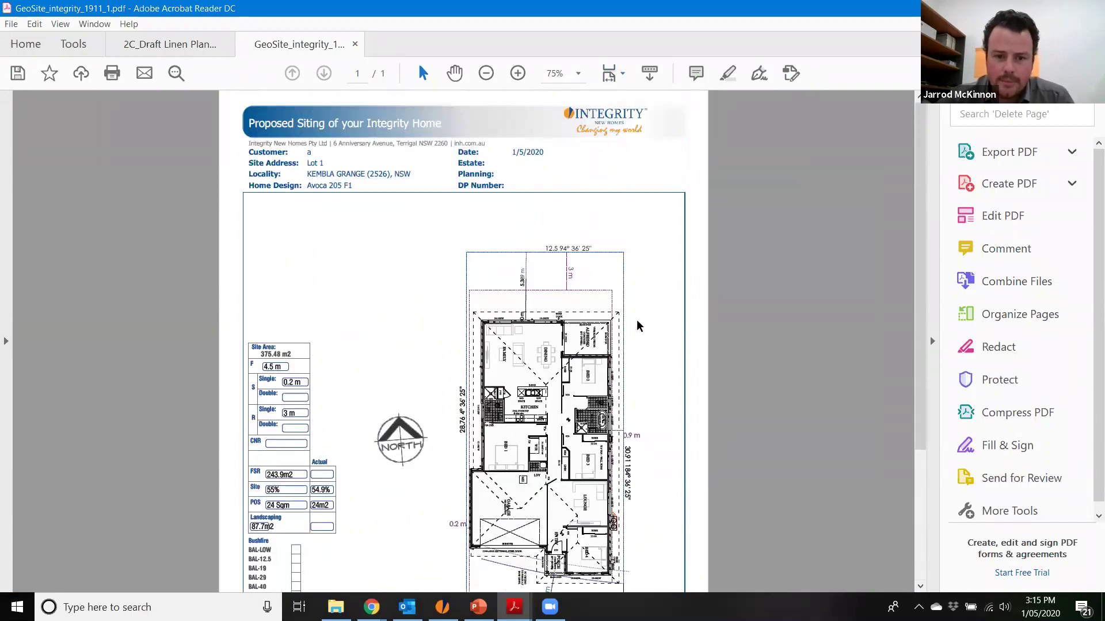
{"action": "scroll", "coordinate": [633, 328], "scroll_direction": "down", "scroll_amount": 1}
{"action": "scroll", "coordinate": [633, 328], "scroll_direction": "up", "scroll_amount": 1}
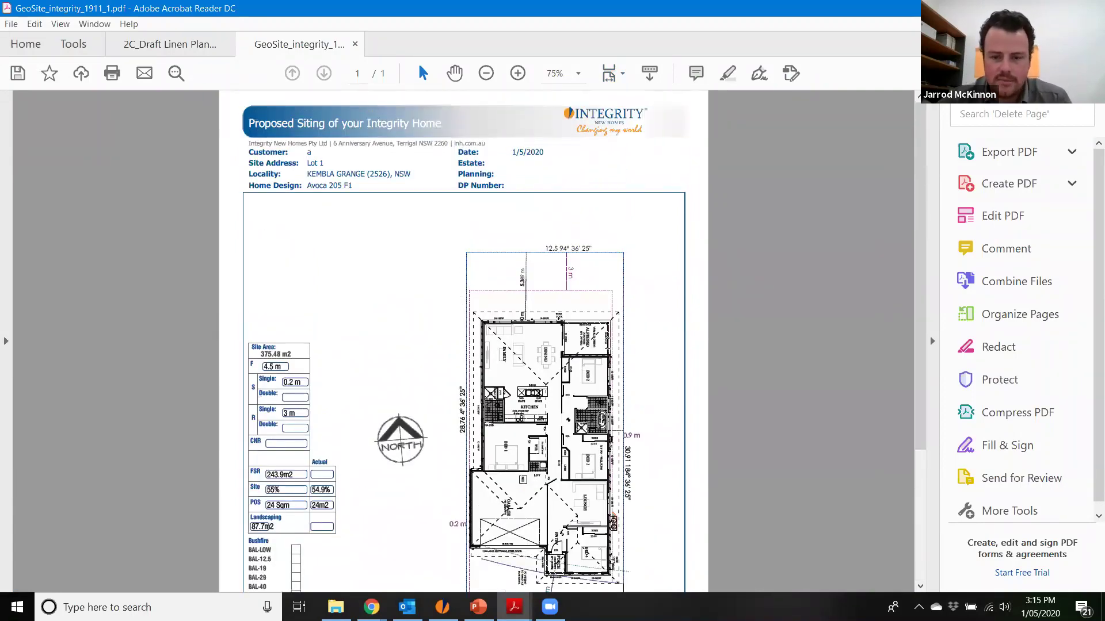
{"action": "scroll", "coordinate": [662, 313], "scroll_direction": "down", "scroll_amount": 5}
{"action": "scroll", "coordinate": [662, 312], "scroll_direction": "up", "scroll_amount": 2}
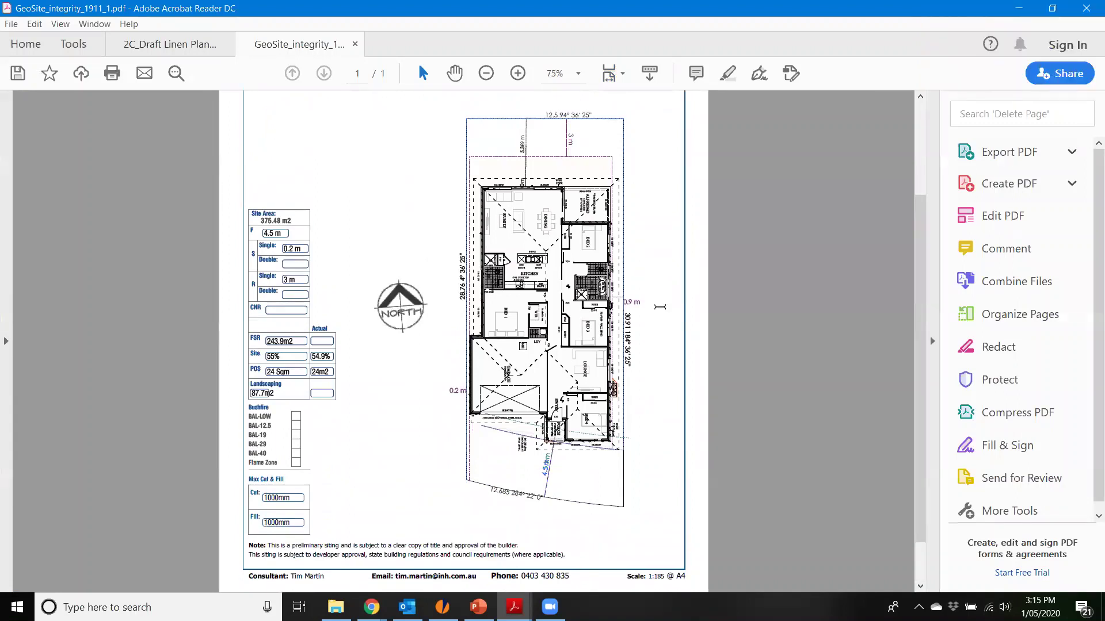
{"action": "scroll", "coordinate": [633, 332], "scroll_direction": "up", "scroll_amount": 4}
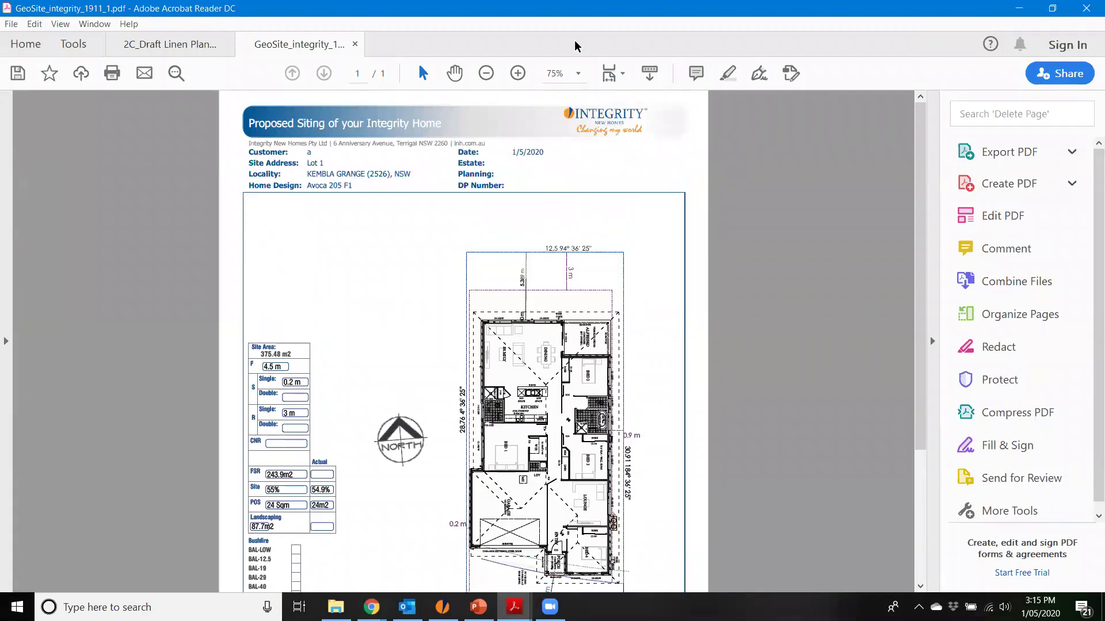
Minimise Acrobat Reader, close the PDF window and return to the siting plan in GeoSite IT.
{"action": "left_click", "coordinate": [1017, 9]}
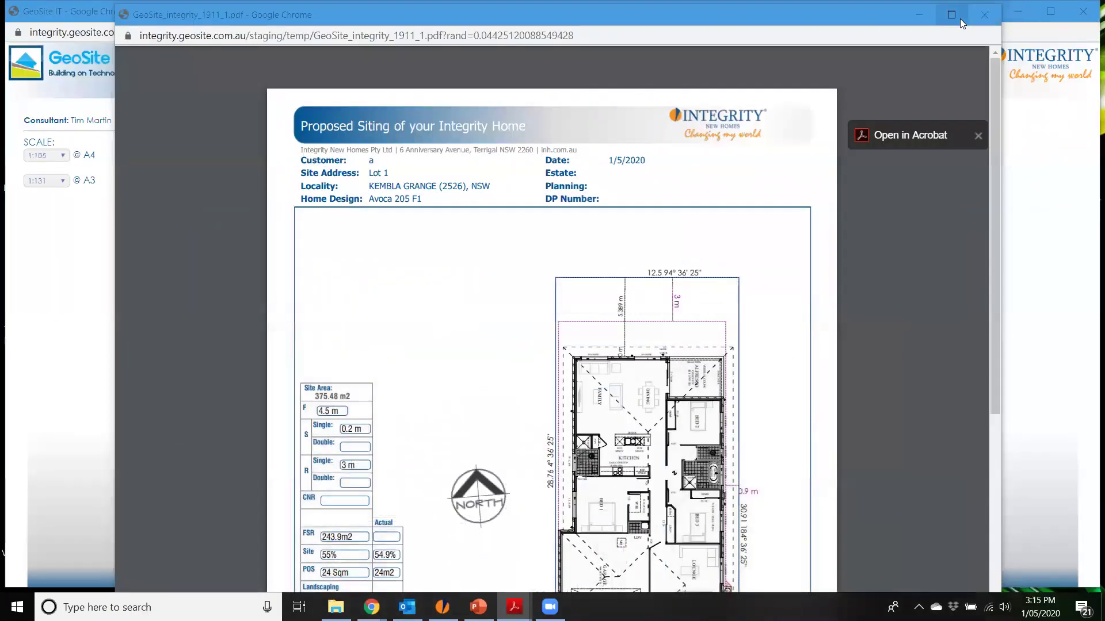
{"action": "left_click", "coordinate": [984, 15]}
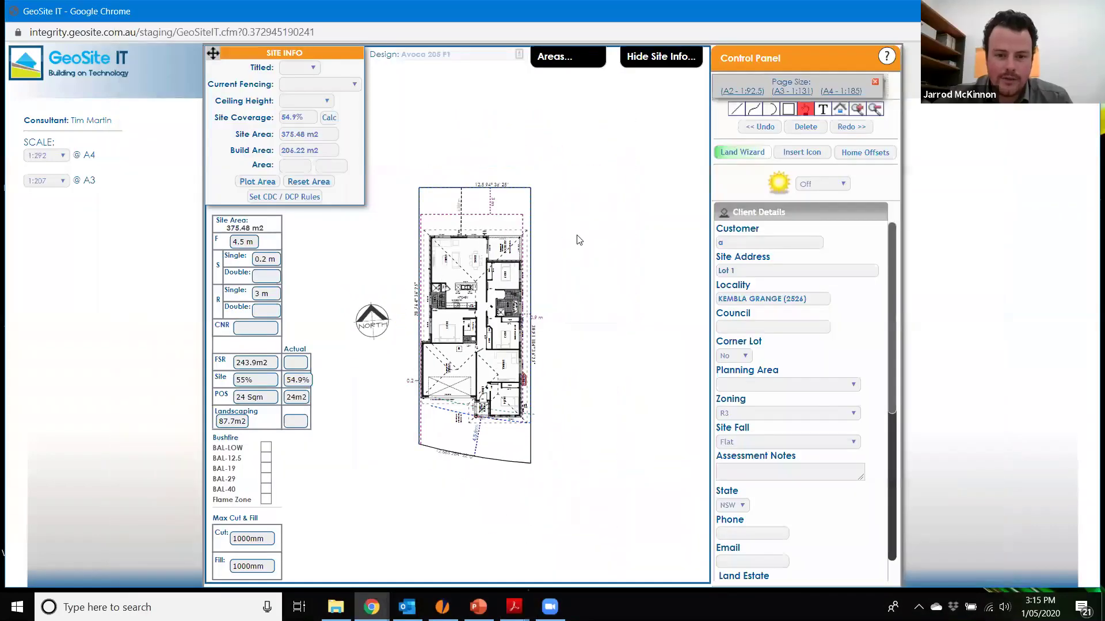
{"action": "scroll", "coordinate": [415, 222], "scroll_direction": "up", "scroll_amount": 1}
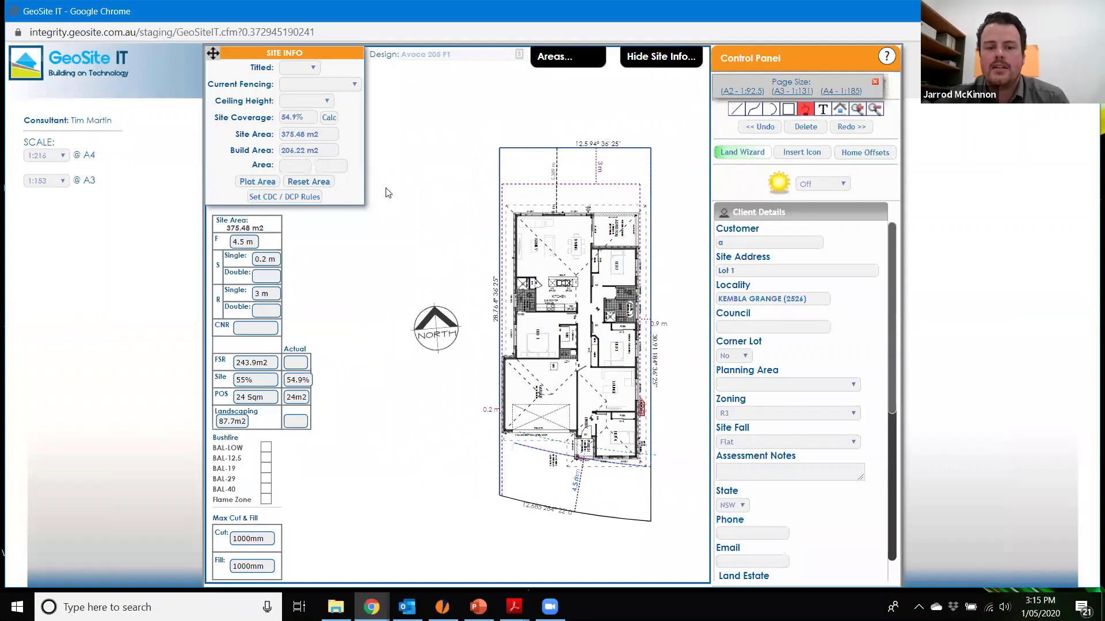
{"action": "scroll", "coordinate": [407, 253], "scroll_direction": "up", "scroll_amount": 2}
{"action": "left_click_drag", "start_coordinate": [407, 257], "coordinate": [403, 190]}
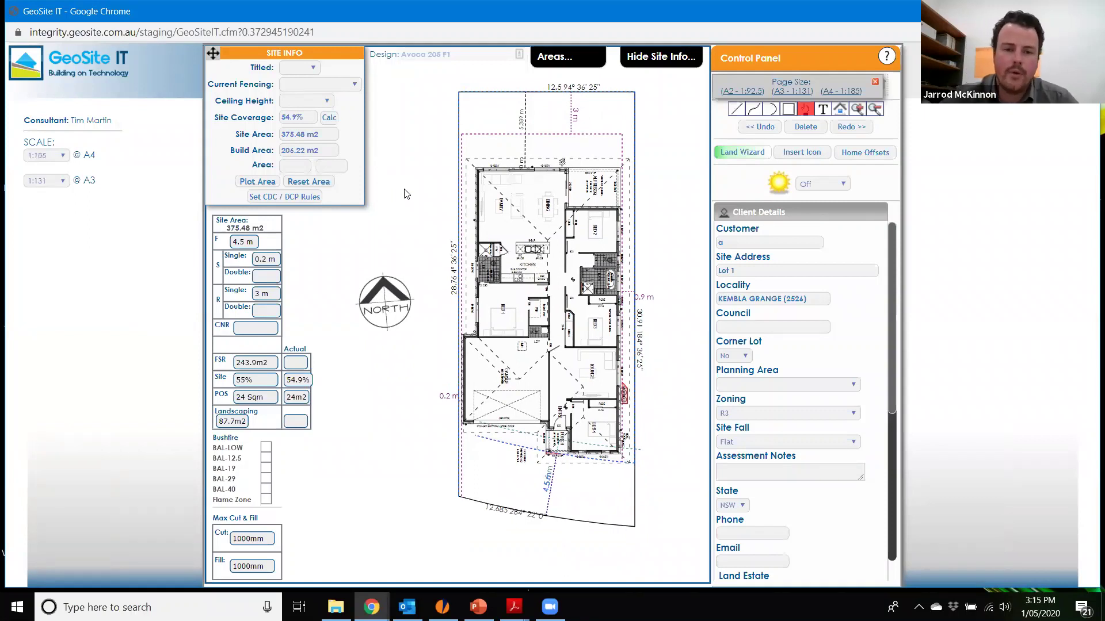
{"action": "left_click_drag", "start_coordinate": [392, 191], "coordinate": [406, 216]}
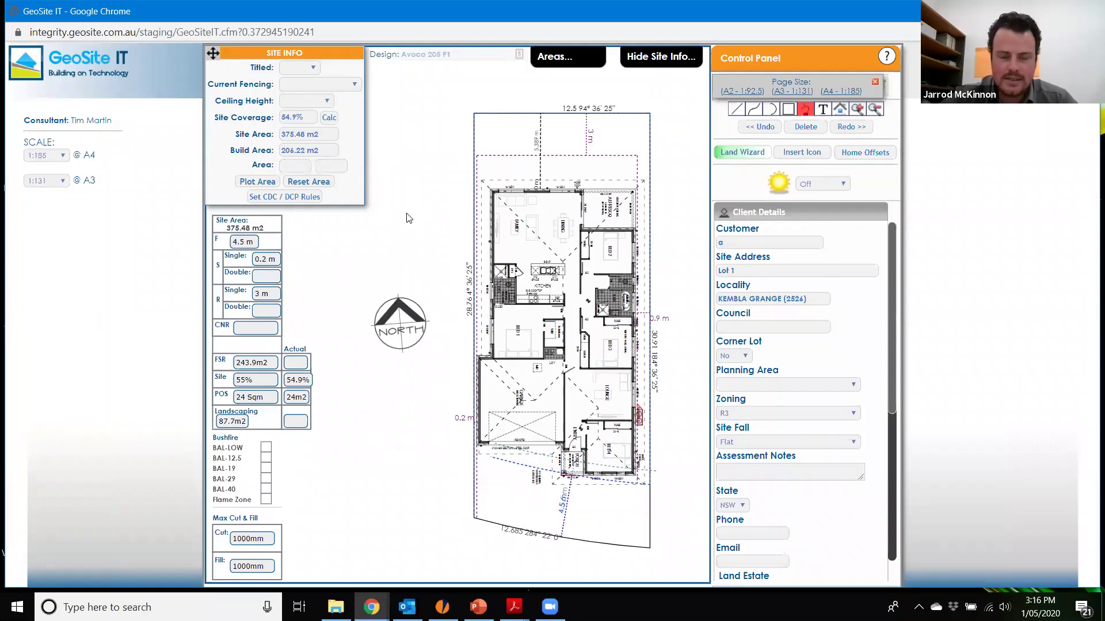
{"action": "scroll", "coordinate": [408, 217], "scroll_direction": "up", "scroll_amount": 2}
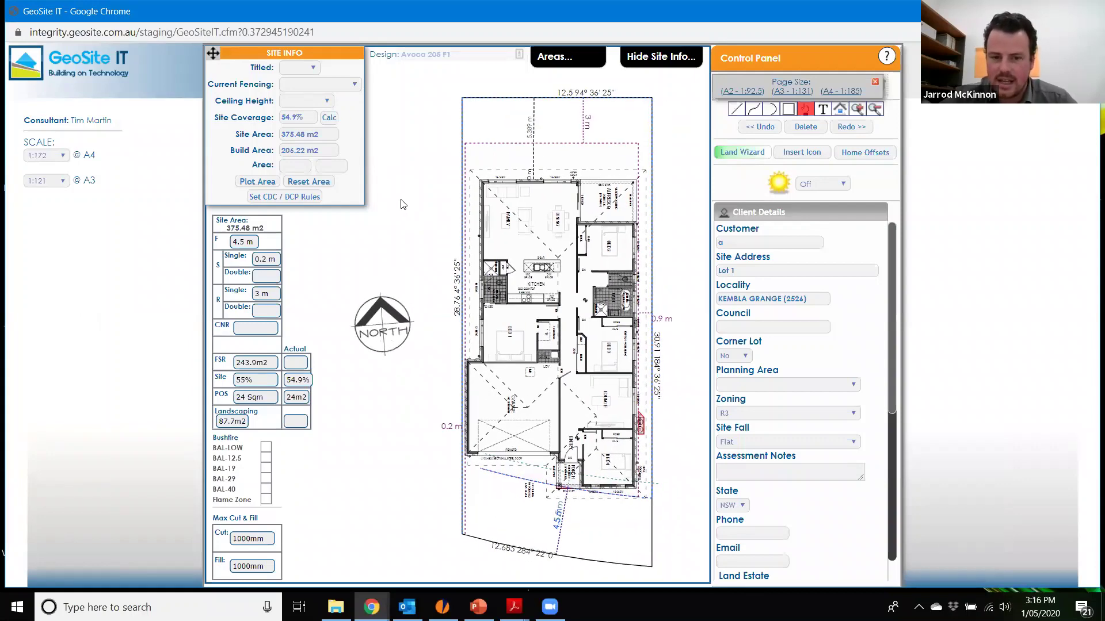
{"action": "left_click_drag", "start_coordinate": [398, 207], "coordinate": [403, 204]}
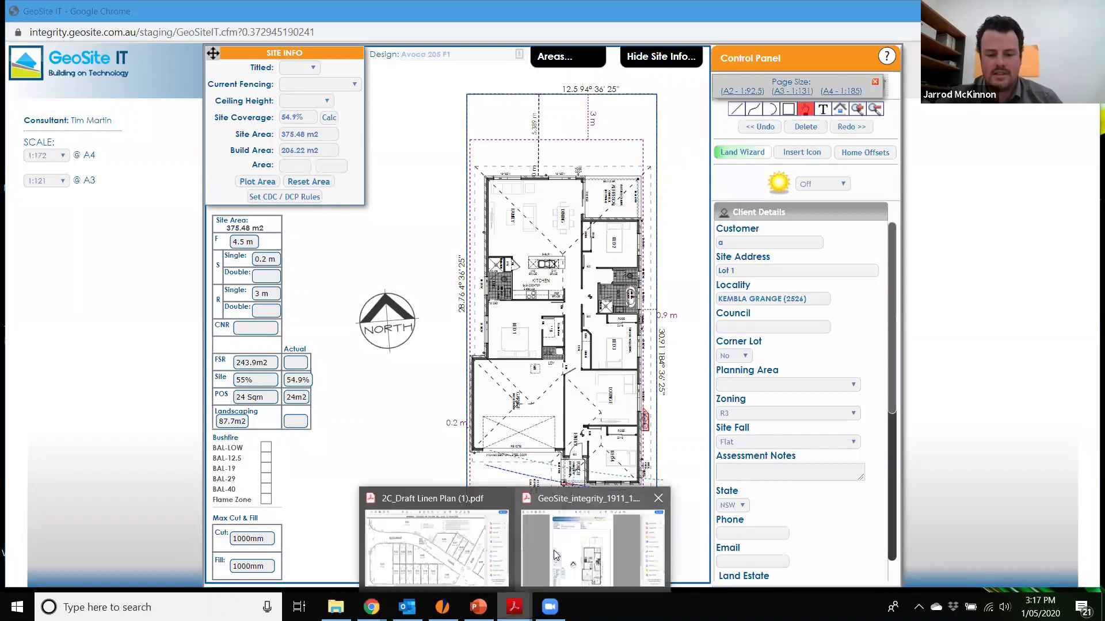
Switch to the draft linen plan in Acrobat Reader and examine the lots between Bushranger Parade and Bottlebrush Drive.
{"action": "left_click", "coordinate": [507, 598]}
{"action": "mouse_move", "coordinate": [506, 601]}
{"action": "left_click", "coordinate": [480, 506]}
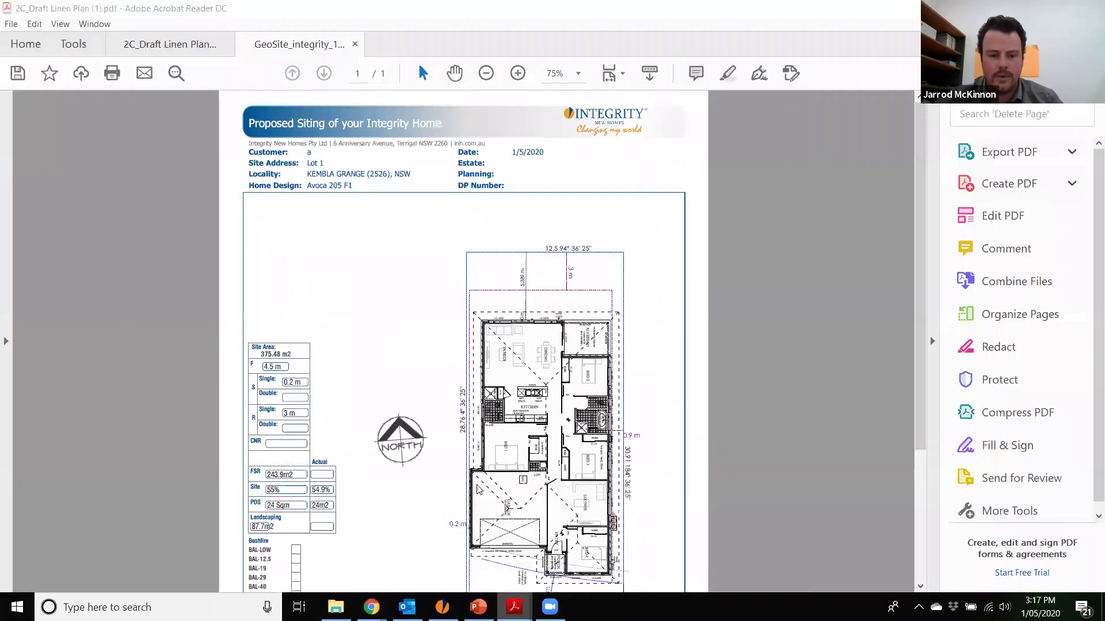
{"action": "scroll", "coordinate": [667, 466], "scroll_direction": "down", "scroll_amount": 1}
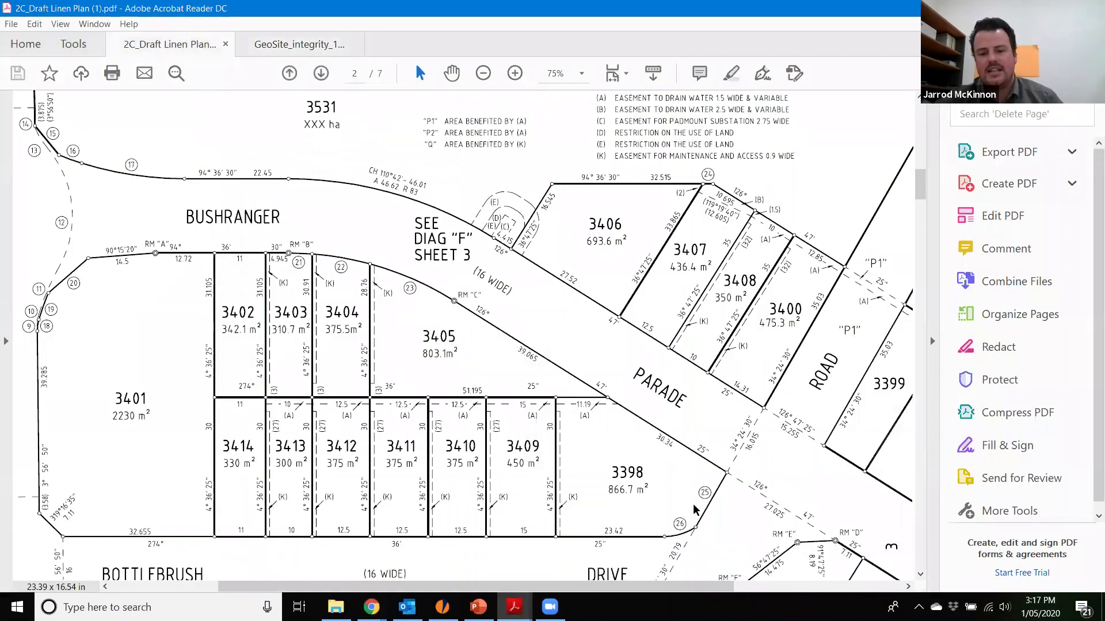
{"action": "scroll", "coordinate": [683, 455], "scroll_direction": "down", "scroll_amount": 1}
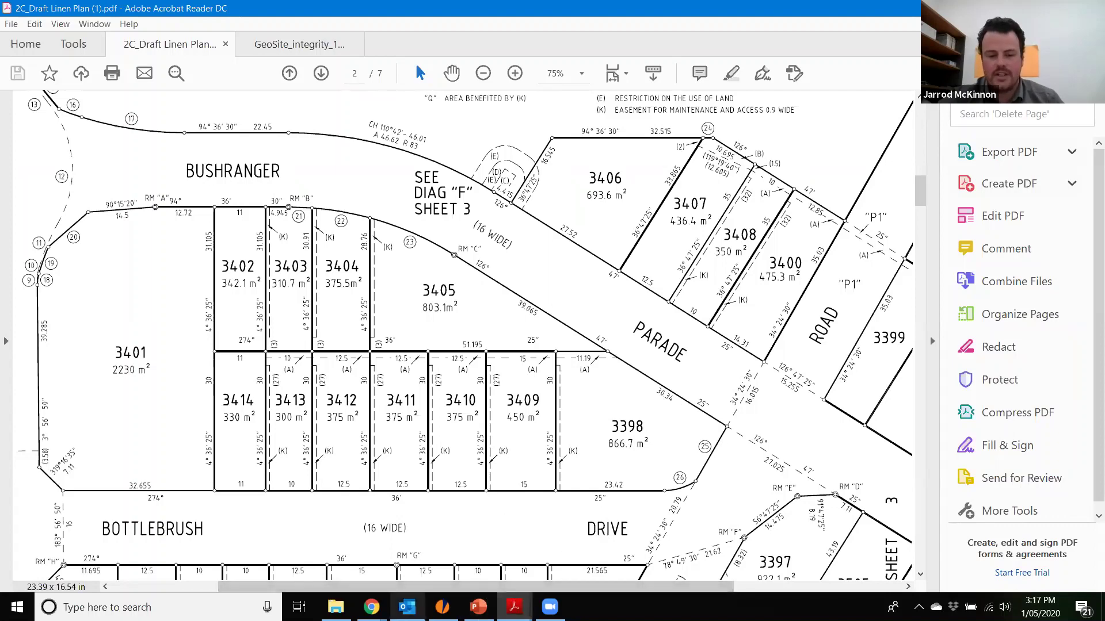
Return to GeoSite IT, open the Land Wizard and add a second front boundary to the lot's boundary entries.
{"action": "mouse_move", "coordinate": [371, 607]}
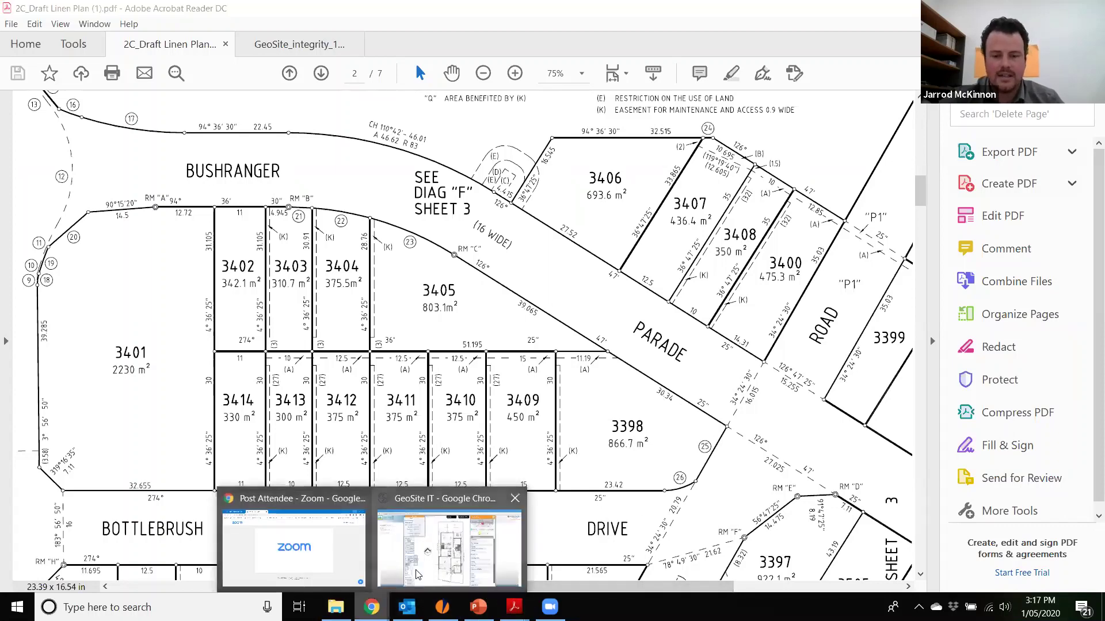
{"action": "left_click", "coordinate": [418, 575]}
{"action": "left_click", "coordinate": [742, 153]}
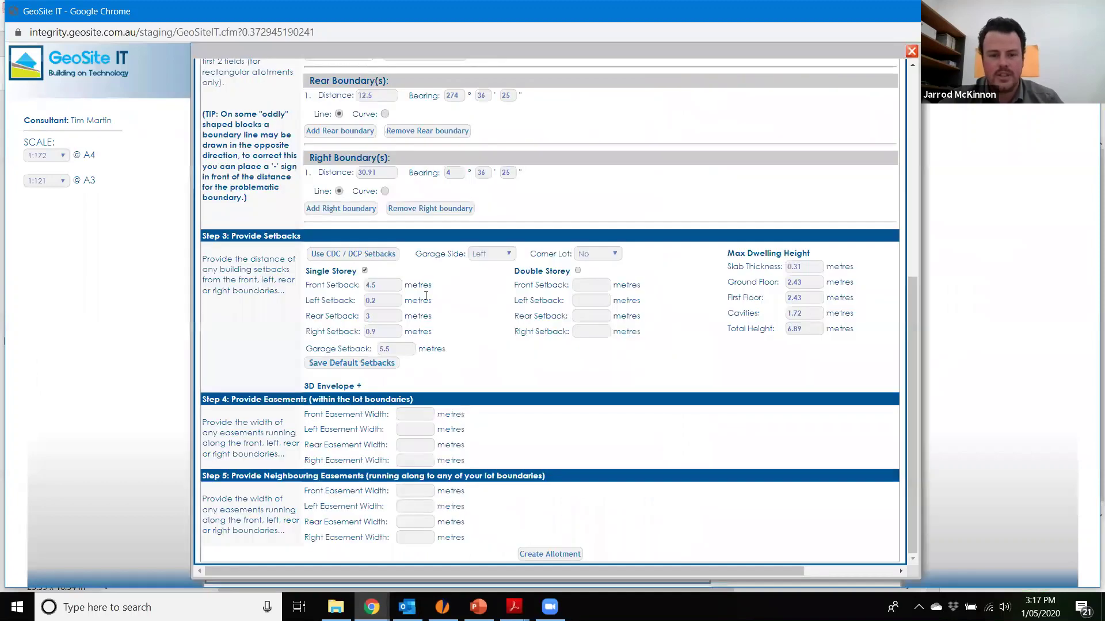
{"action": "scroll", "coordinate": [361, 229], "scroll_direction": "up", "scroll_amount": 5}
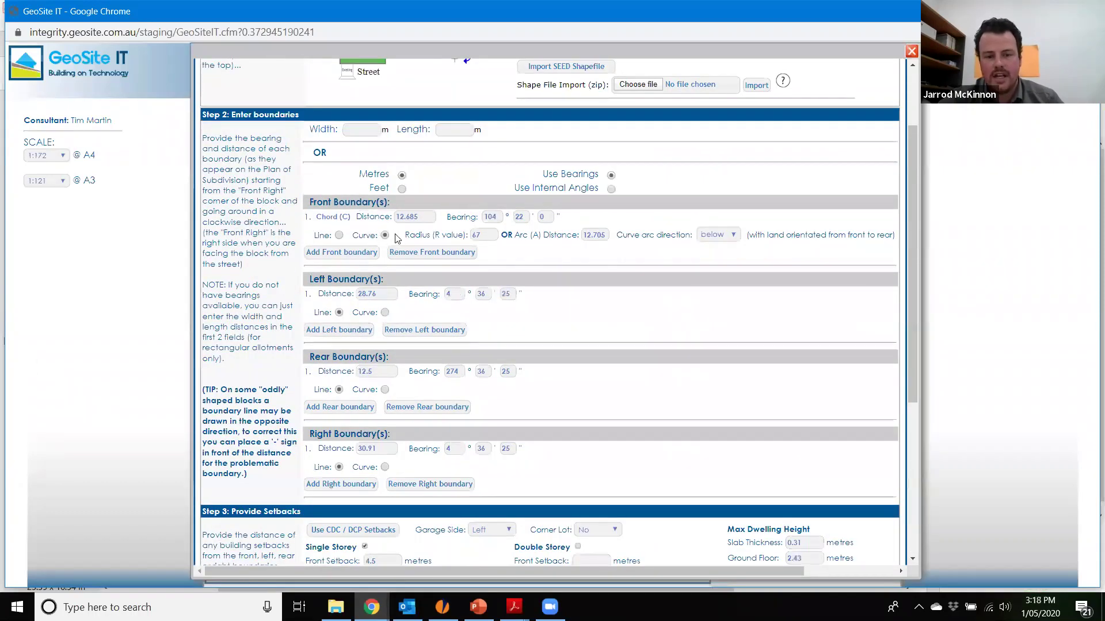
{"action": "left_click", "coordinate": [340, 253]}
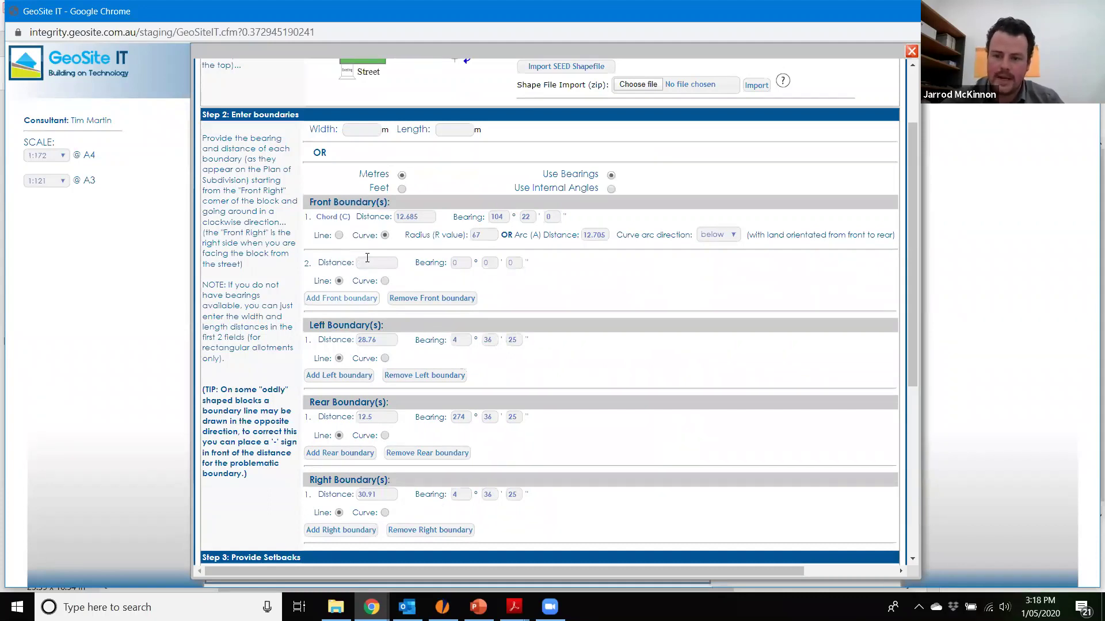
Switch back to the draft linen plan in Acrobat Reader and examine the corner boundaries of lot 3398.
{"action": "left_click", "coordinate": [515, 607]}
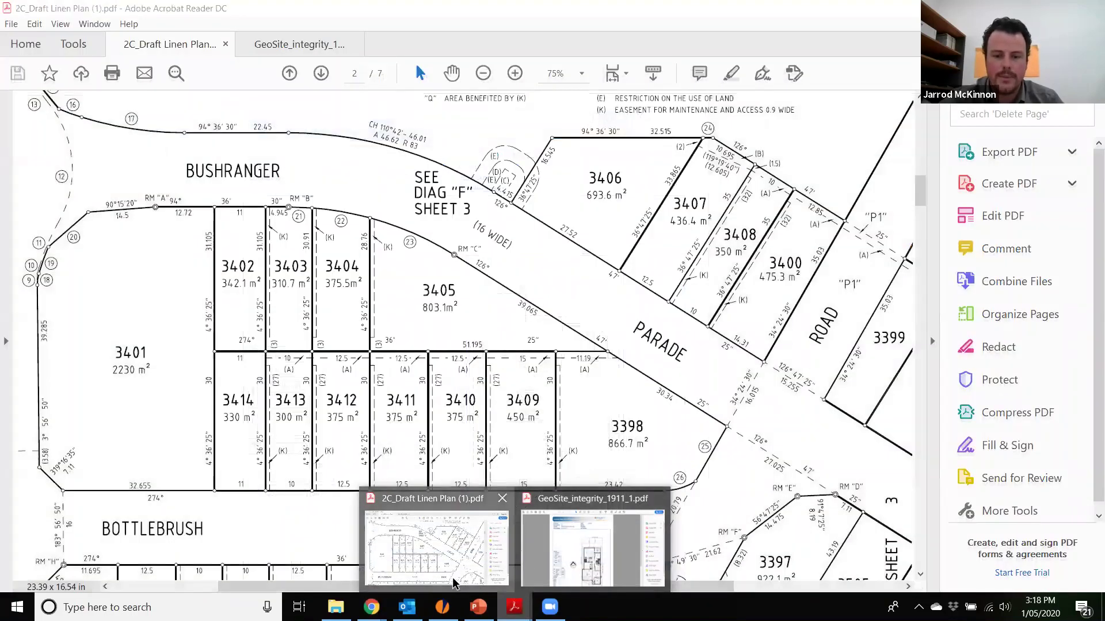
{"action": "left_click", "coordinate": [454, 582]}
{"action": "scroll", "coordinate": [732, 460], "scroll_direction": "down", "scroll_amount": 1}
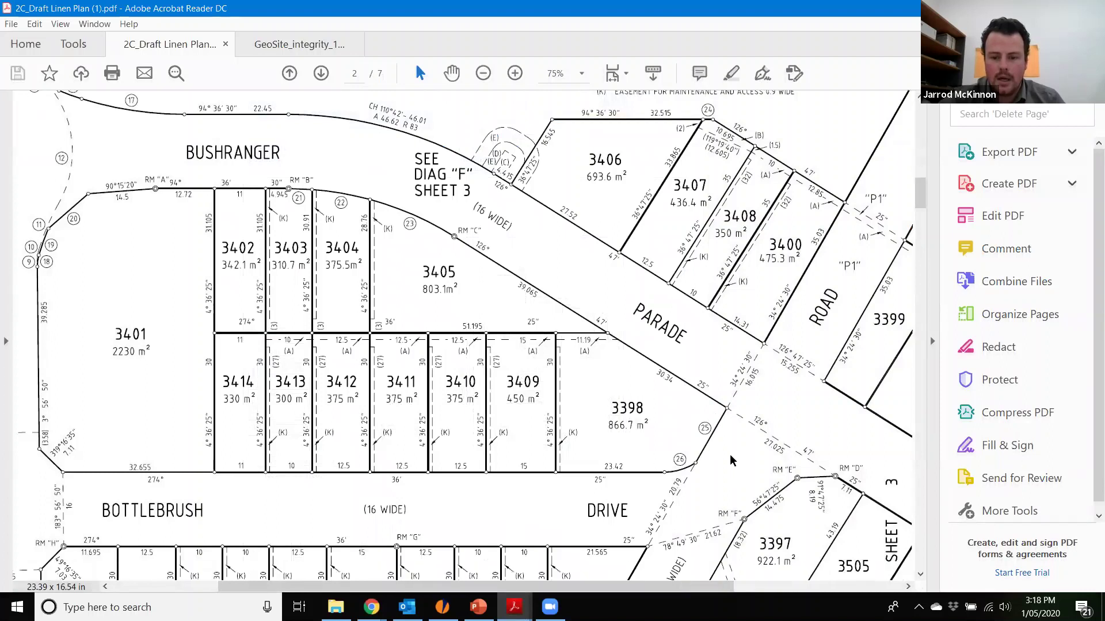